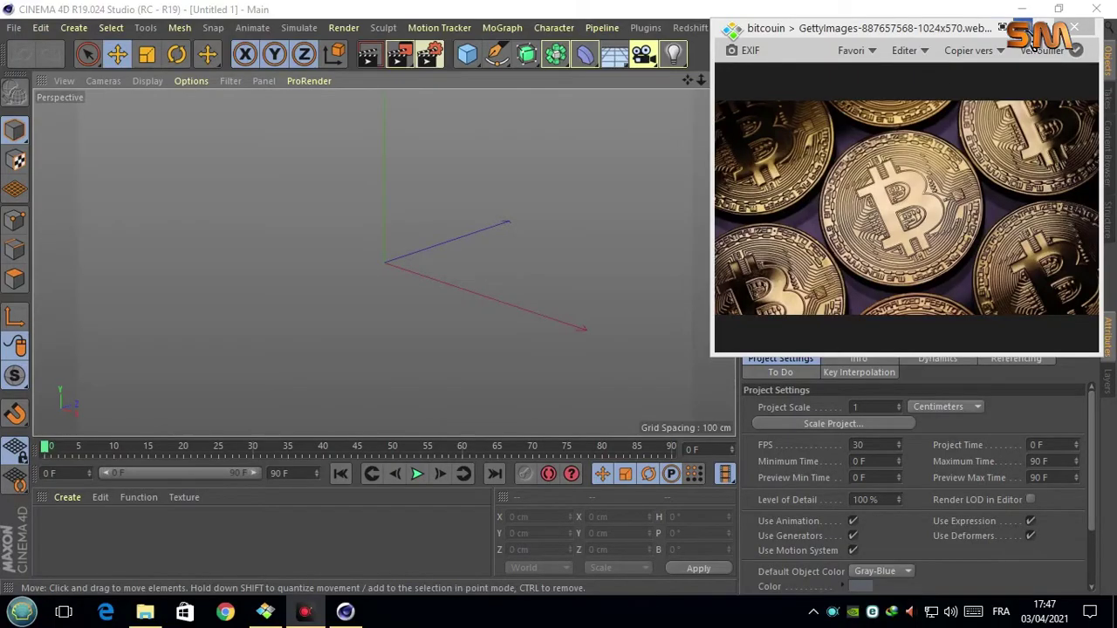
Hold the Cube toolbar icon to show the palette of primitive objects.
mouse_move(467, 54)
mouse_down()
mouse_move(576, 137)
mouse_move(798, 77)
mouse_up()
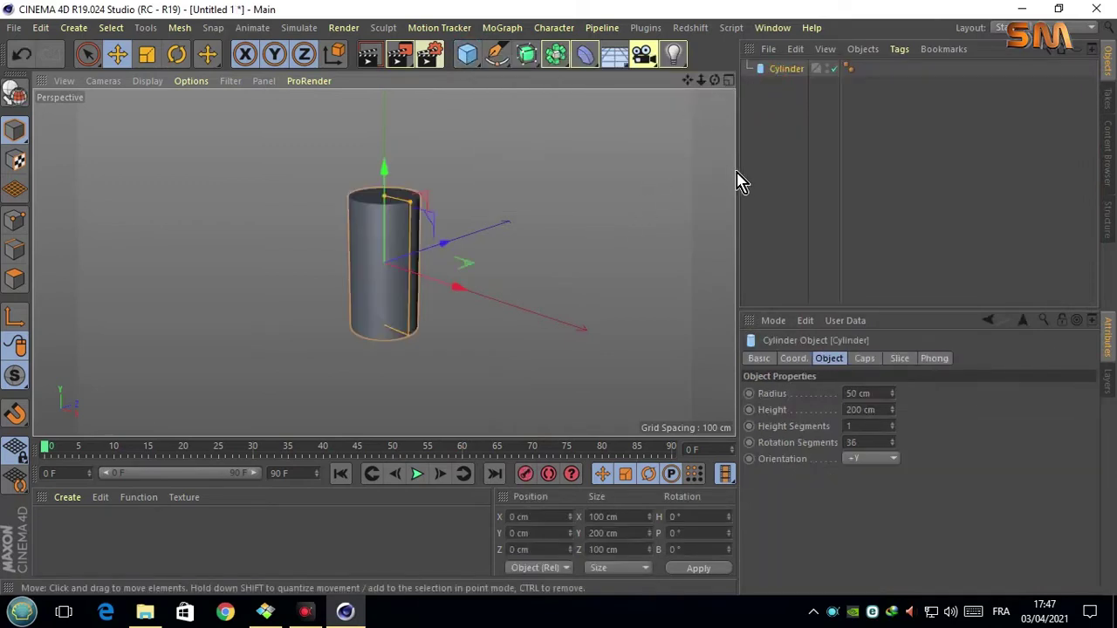
Flatten the cylinder into a slab and widen its radius to 79 cm.
drag(737, 181, 948, 180)
drag(478, 198, 471, 270)
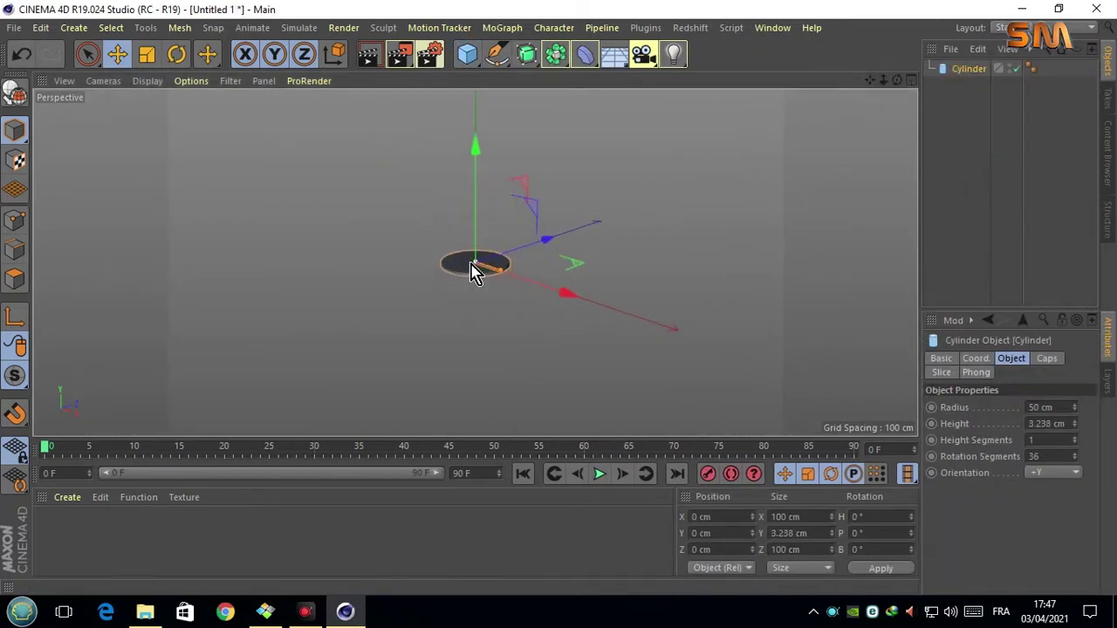
scroll(480, 277, up, 5)
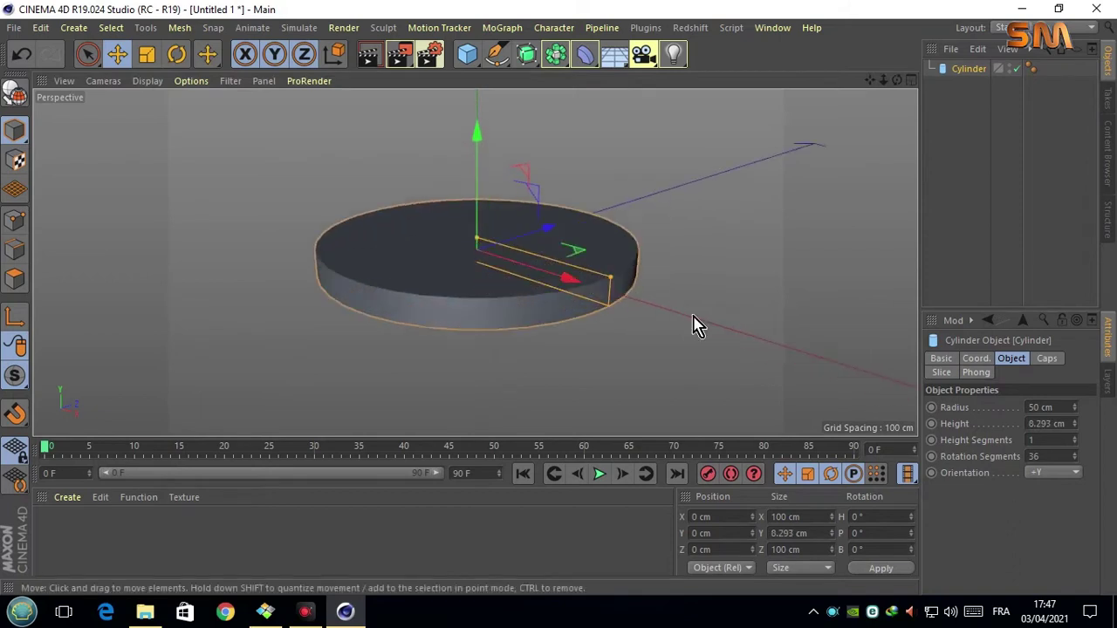
click(1074, 404)
drag(1074, 407, 1075, 375)
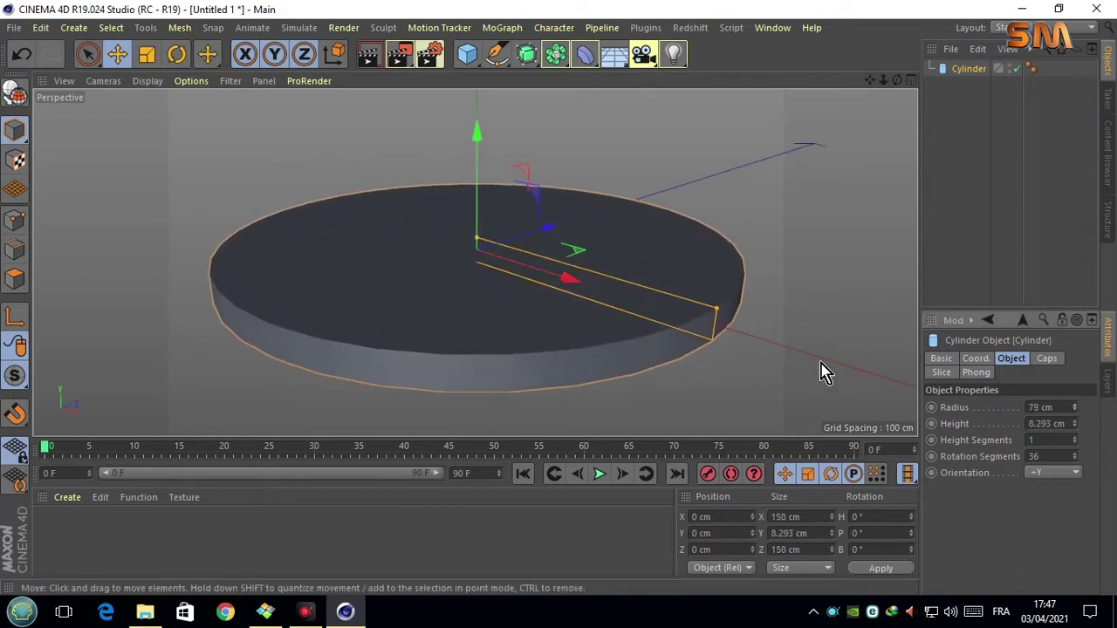
mouse_move(897, 80)
mouse_down()
mouse_move(873, 88)
mouse_move(756, 225)
mouse_up()
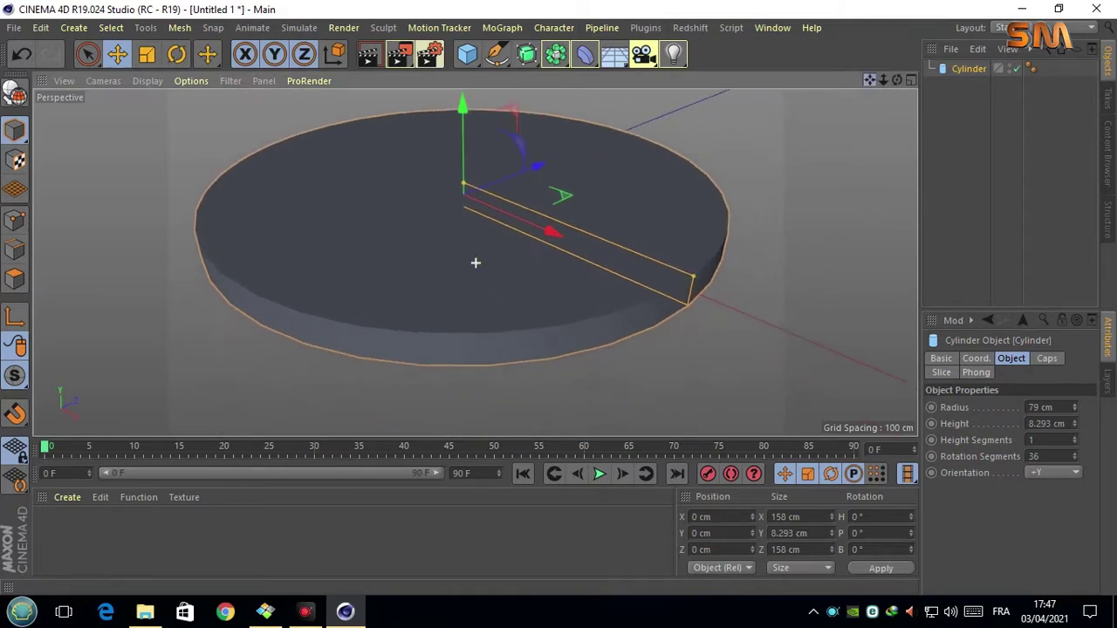
Set cylinder height 9.293 cm, 0.646 cm cap fillet, and Gouraud Shading (Lines) display.
click(1077, 423)
text(150)
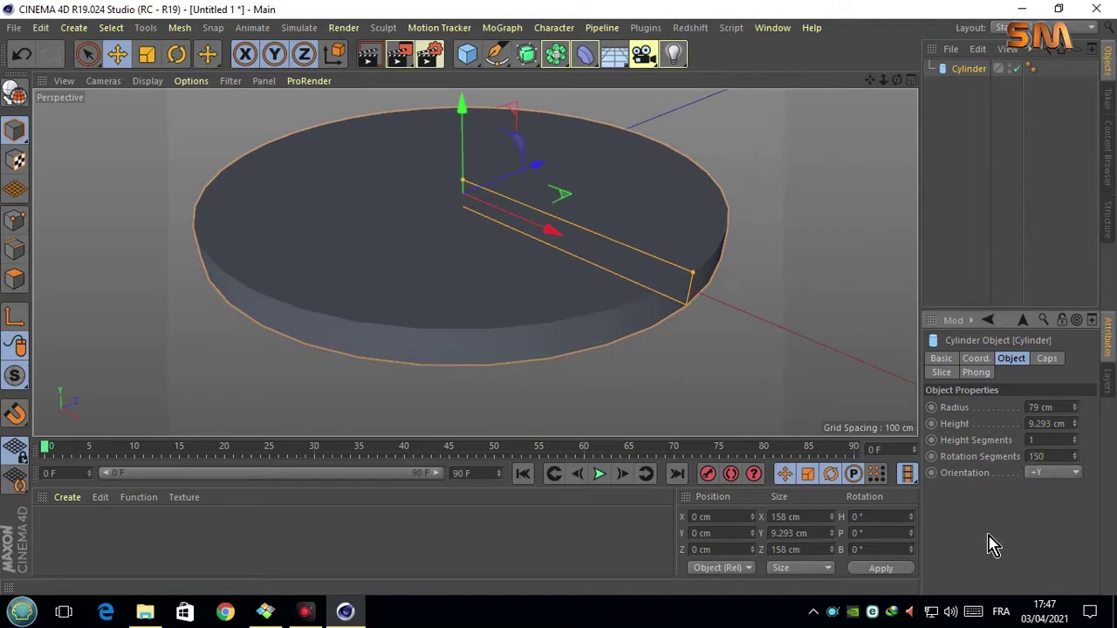
click(1047, 361)
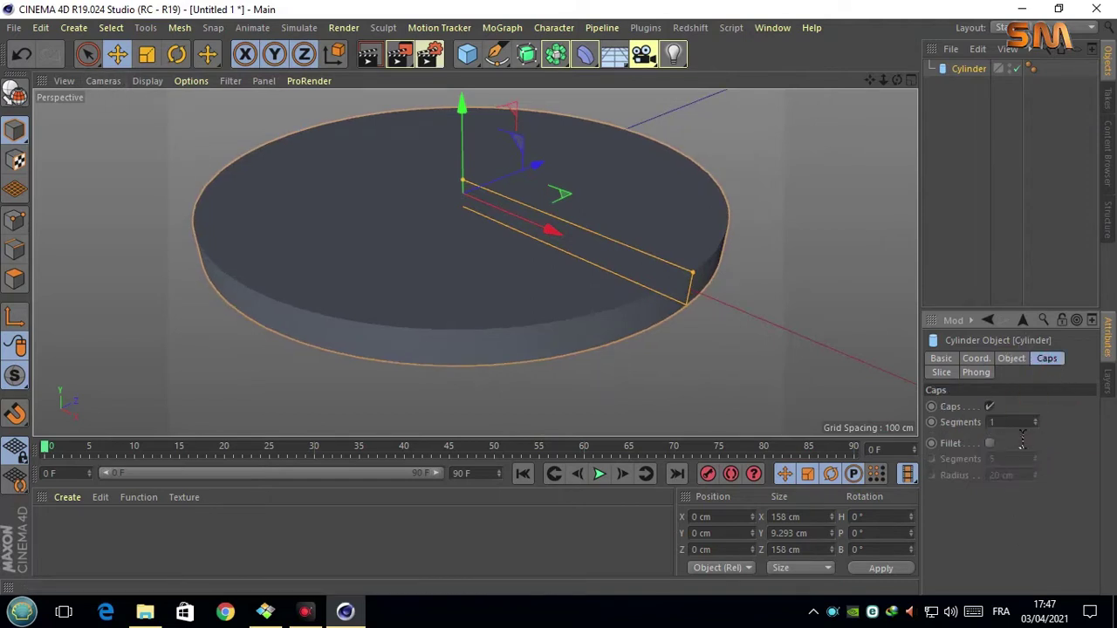
click(990, 444)
drag(1036, 479, 1036, 523)
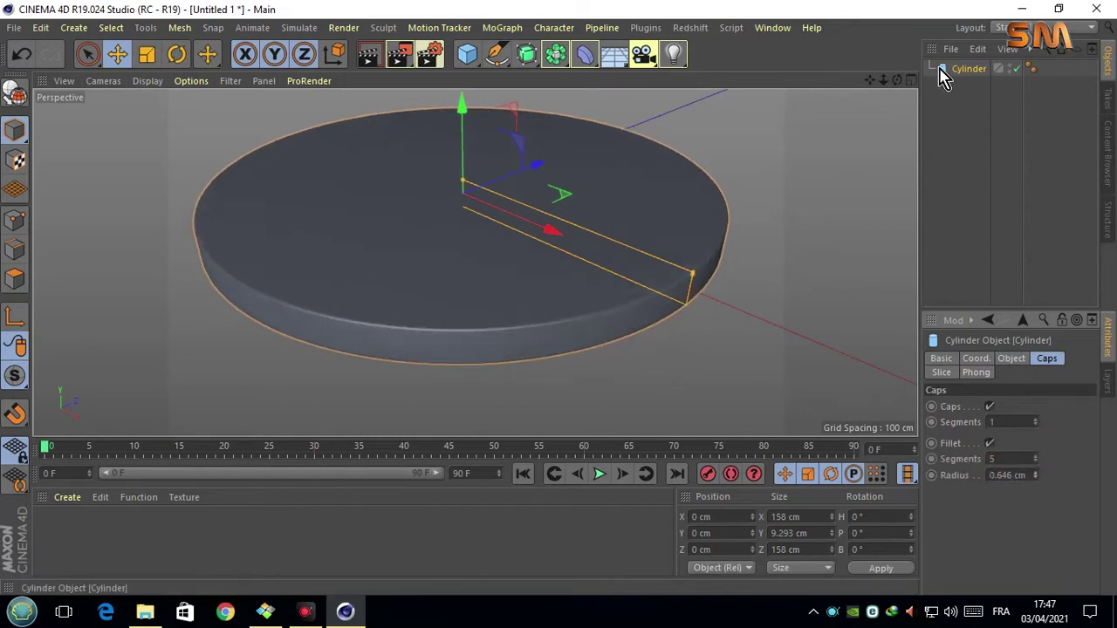
click(147, 81)
click(157, 119)
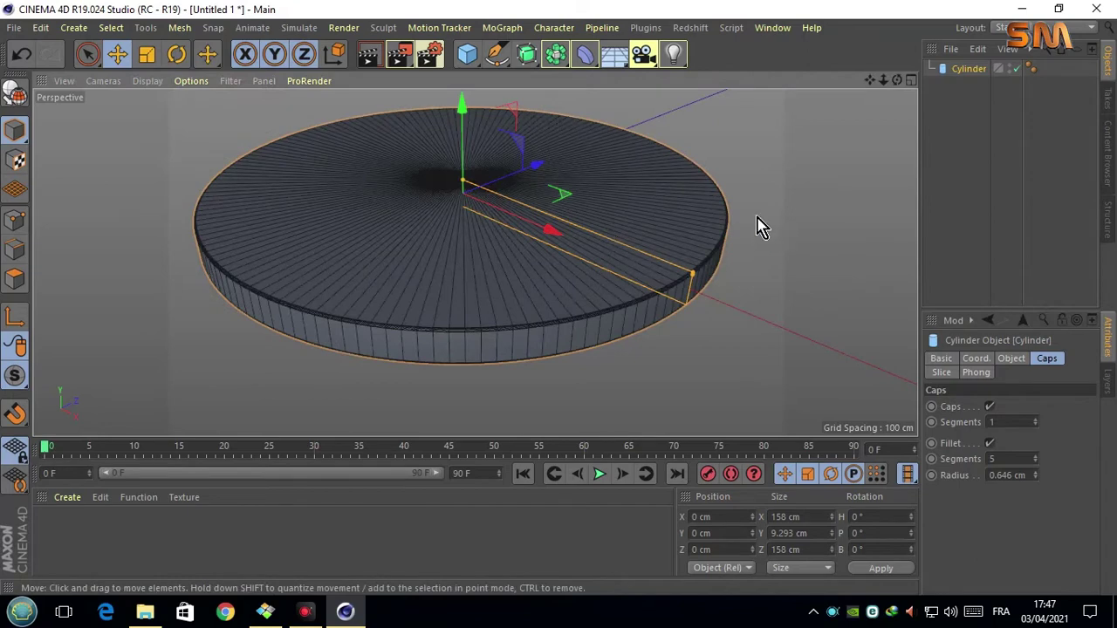
Make the cylinder editable and loop-cut an edge just inside the top rim.
click(14, 91)
click(13, 279)
right_click(810, 220)
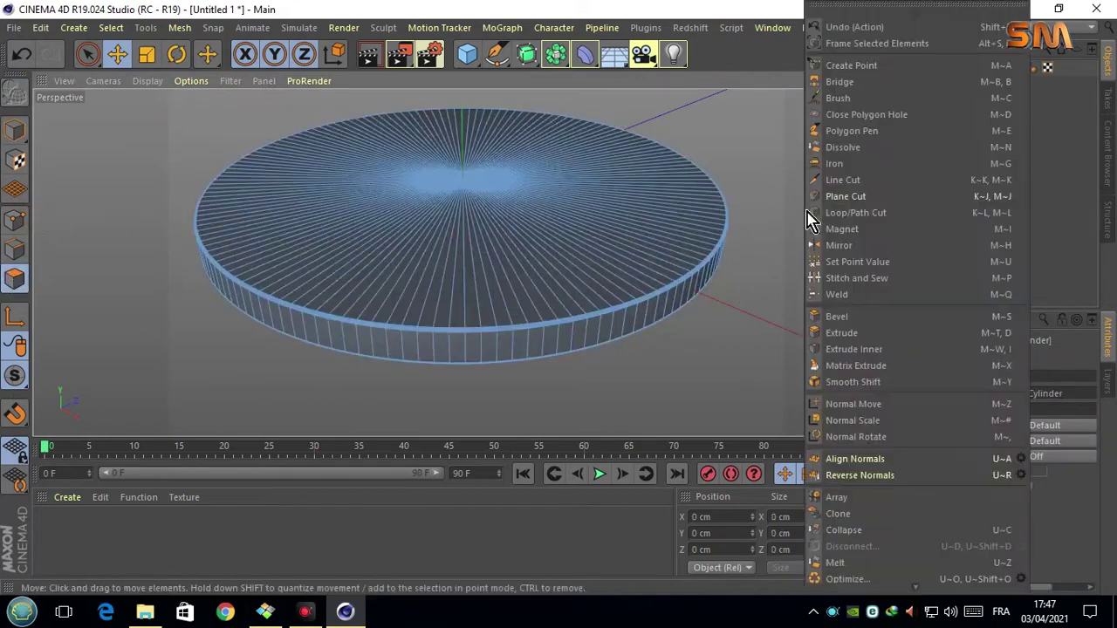
click(826, 213)
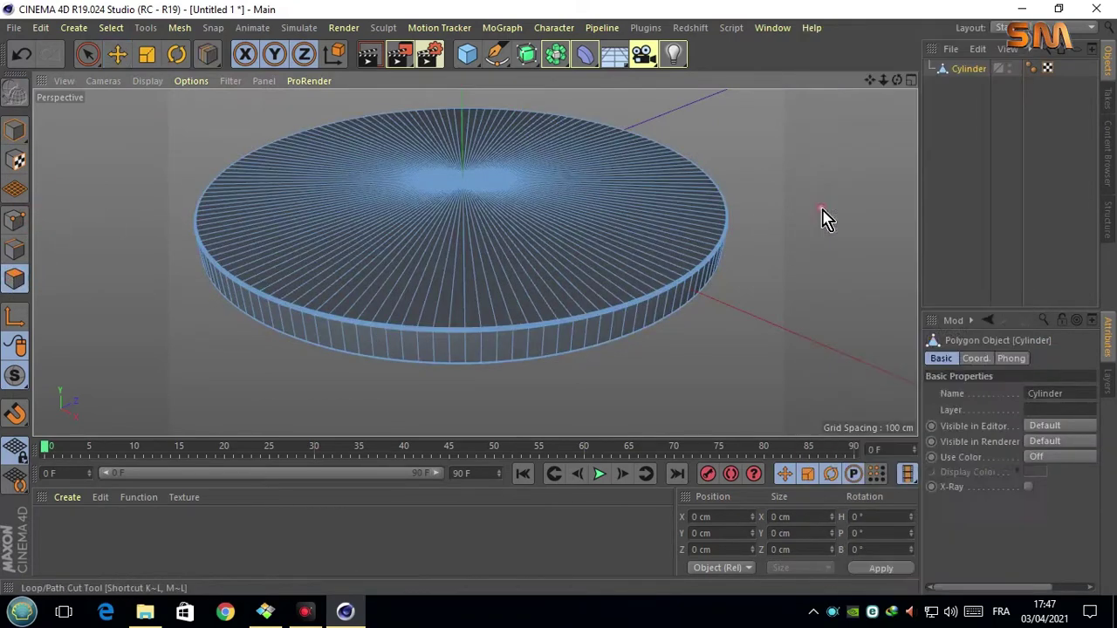
click(708, 264)
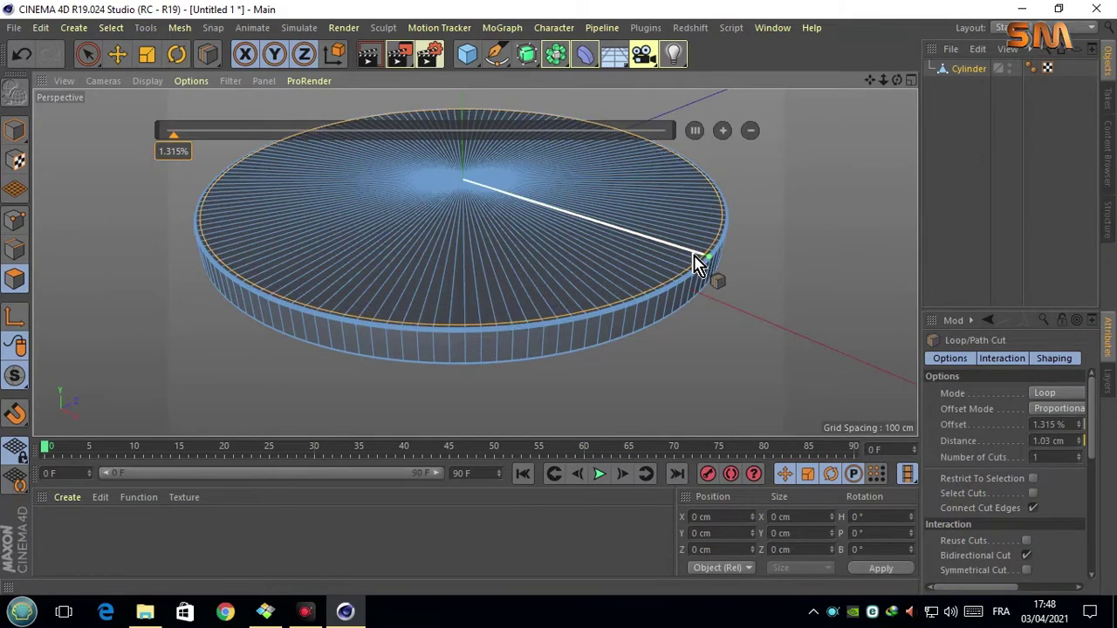
Loop-select the inner top faces and extrude them -3.6 cm into the coin.
click(110, 27)
click(131, 140)
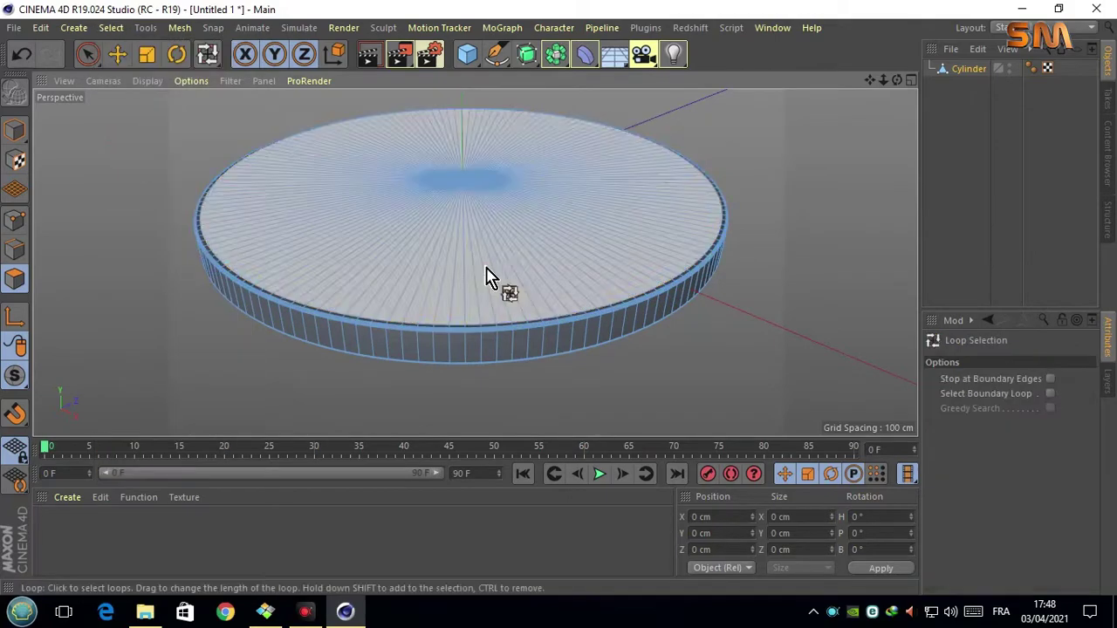
click(638, 254)
right_click(756, 271)
click(800, 332)
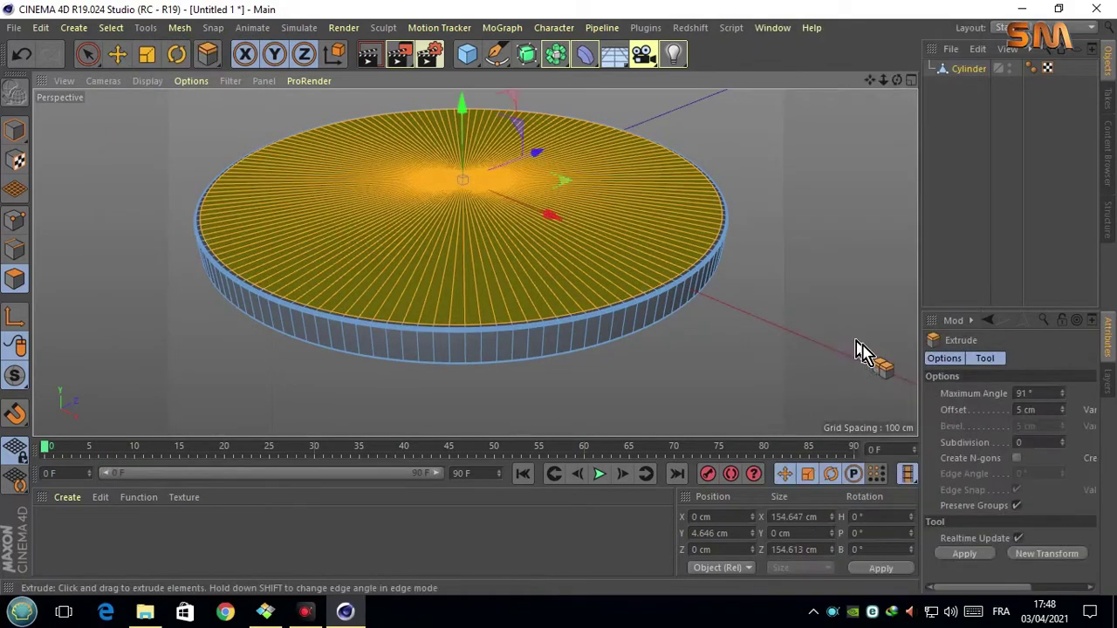
drag(760, 332, 698, 332)
click(949, 209)
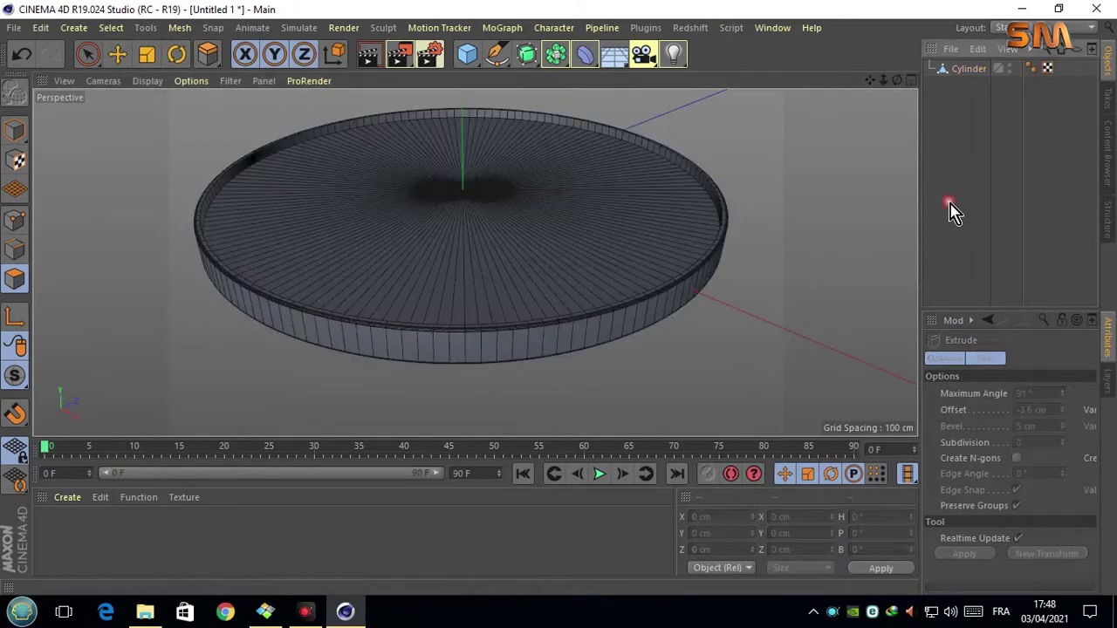
click(466, 54)
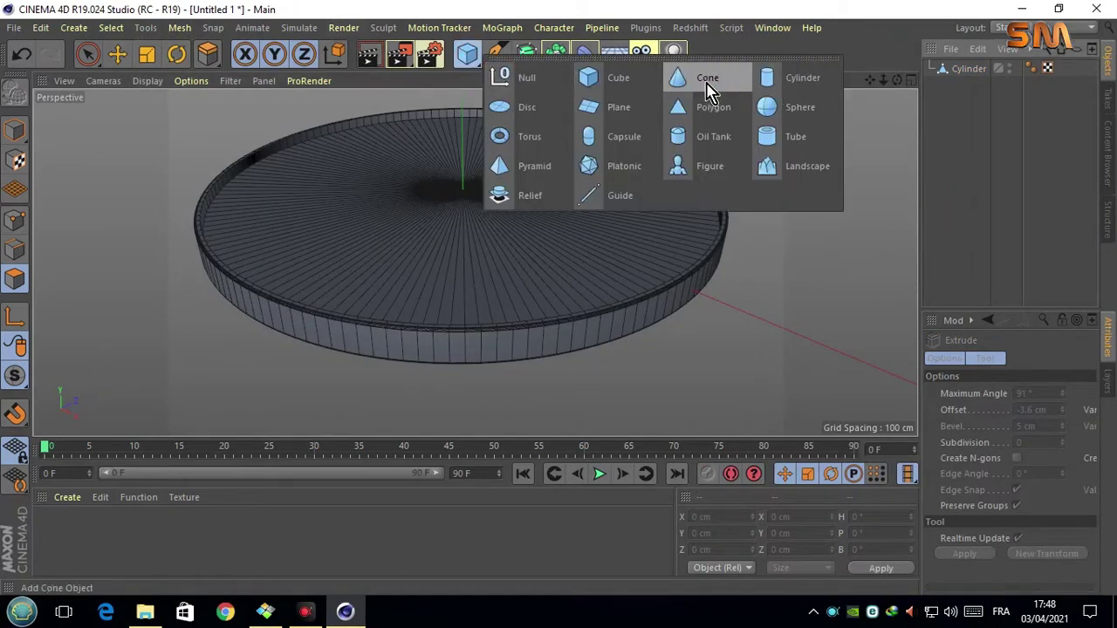
Add a Disc and scale it down to a 77.71 cm radius inside the rim.
click(521, 104)
drag(468, 150, 460, 113)
click(146, 54)
mouse_move(689, 155)
mouse_down()
mouse_move(568, 170)
mouse_move(602, 168)
mouse_up()
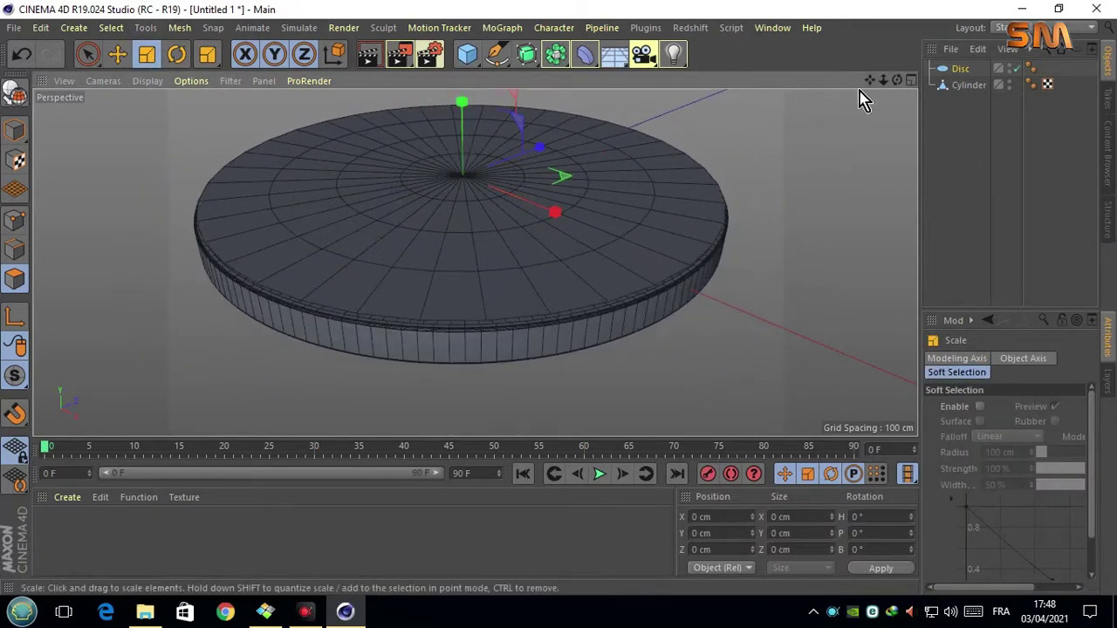
drag(896, 80, 896, 140)
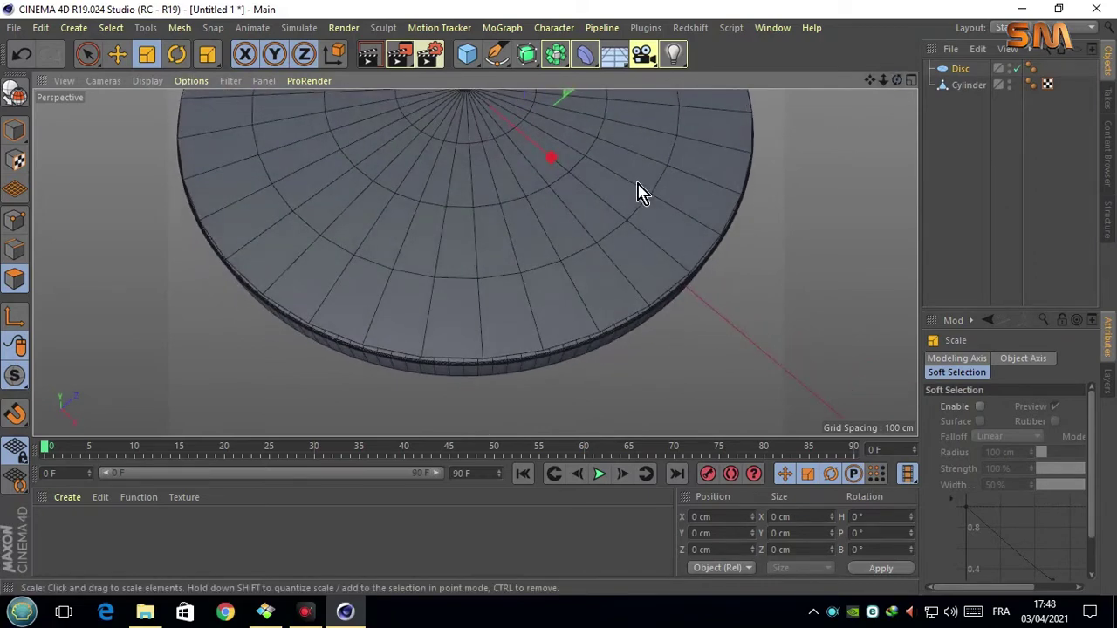
drag(637, 189, 489, 167)
Raise the disc 1.7 cm so it sits above the recess.
click(117, 54)
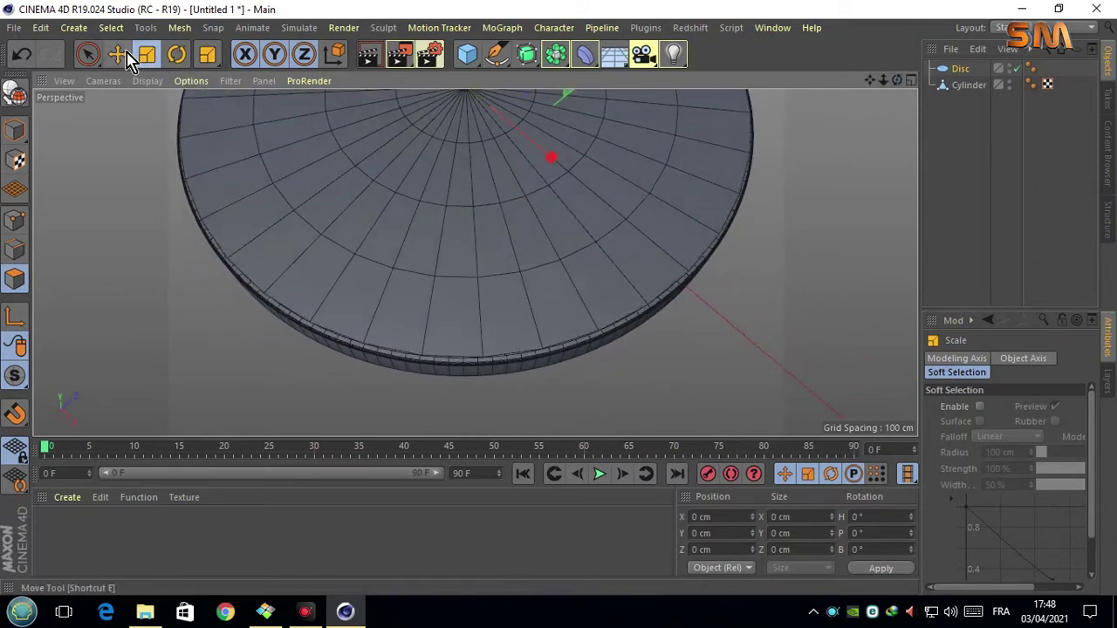
drag(891, 80, 473, 262)
scroll(428, 224, up, 3)
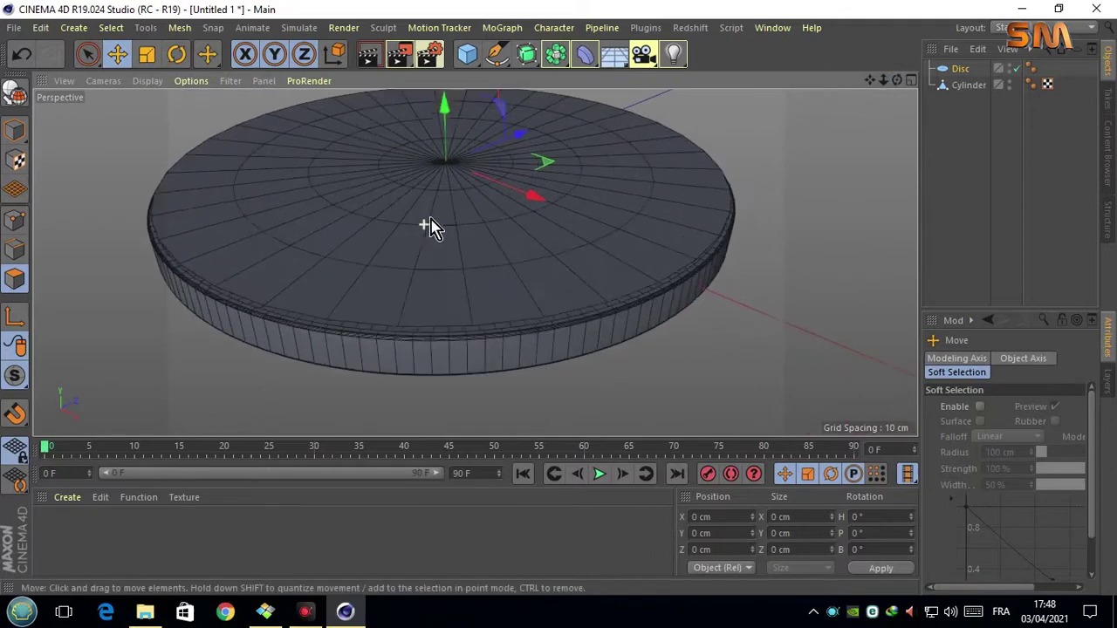
drag(444, 104, 449, 120)
scroll(776, 262, down, 3)
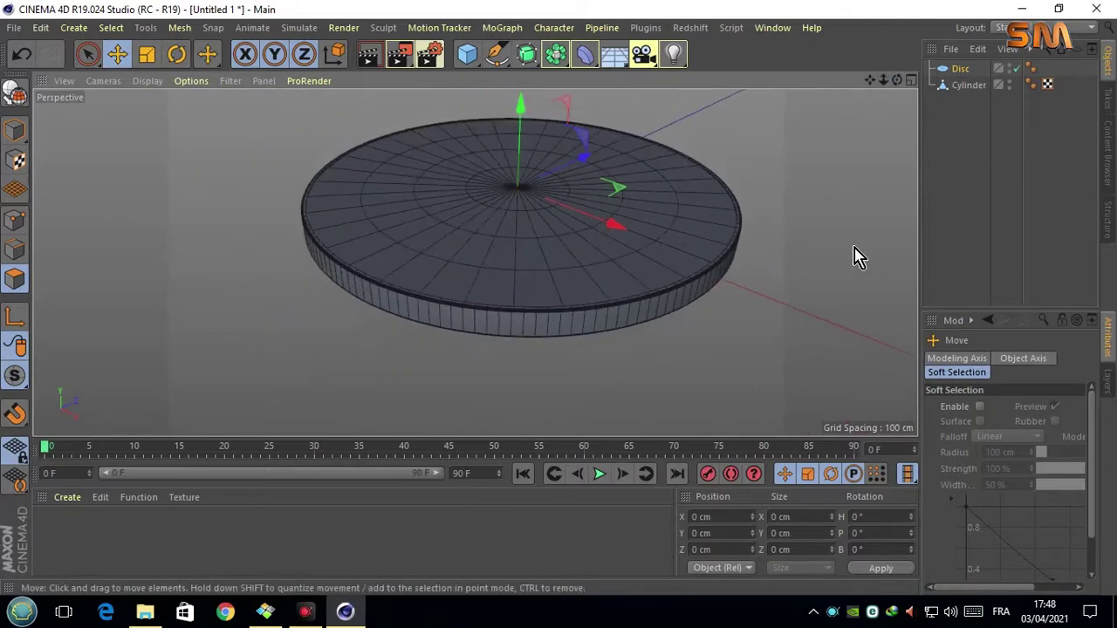
Set the disc's Rotation Segments to 50.
click(957, 73)
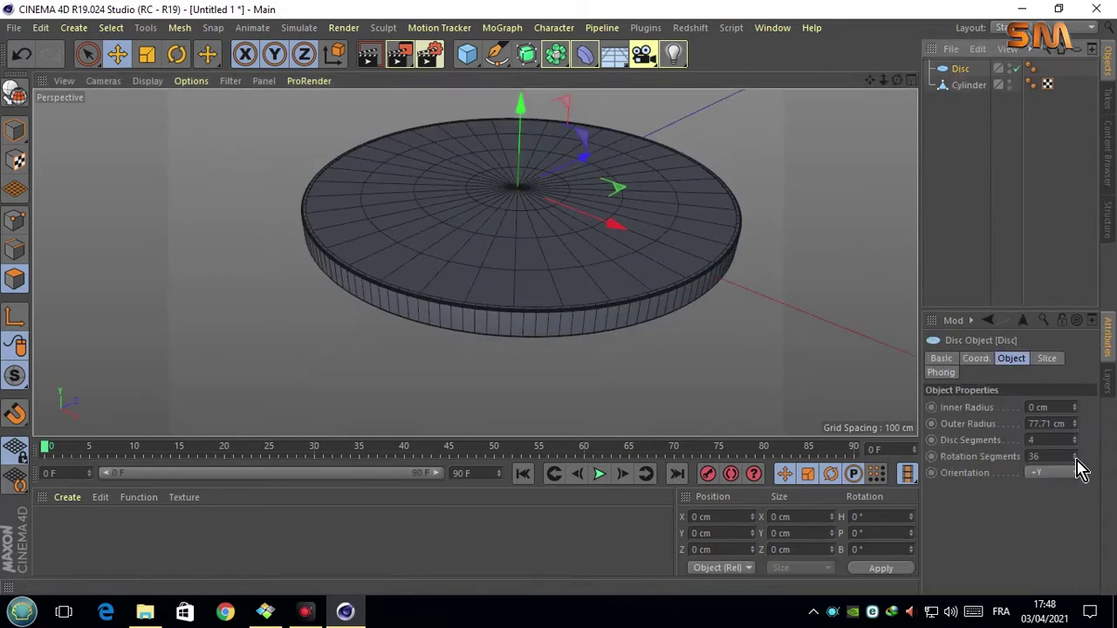
double_click(1039, 457)
text(50)
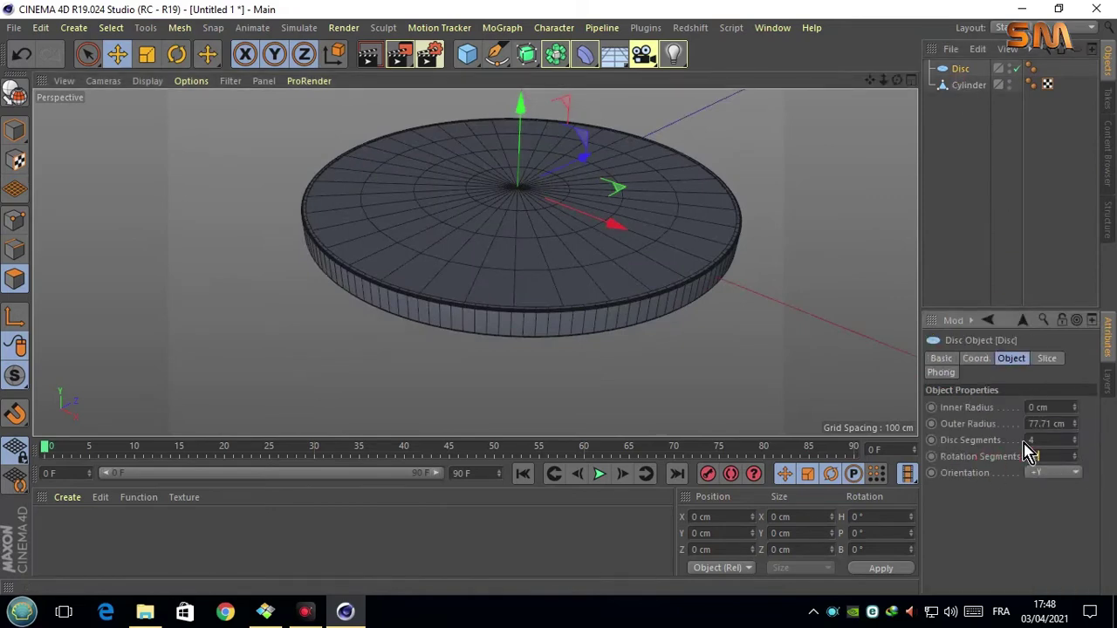
scroll(794, 279, down, 2)
drag(871, 81, 857, 97)
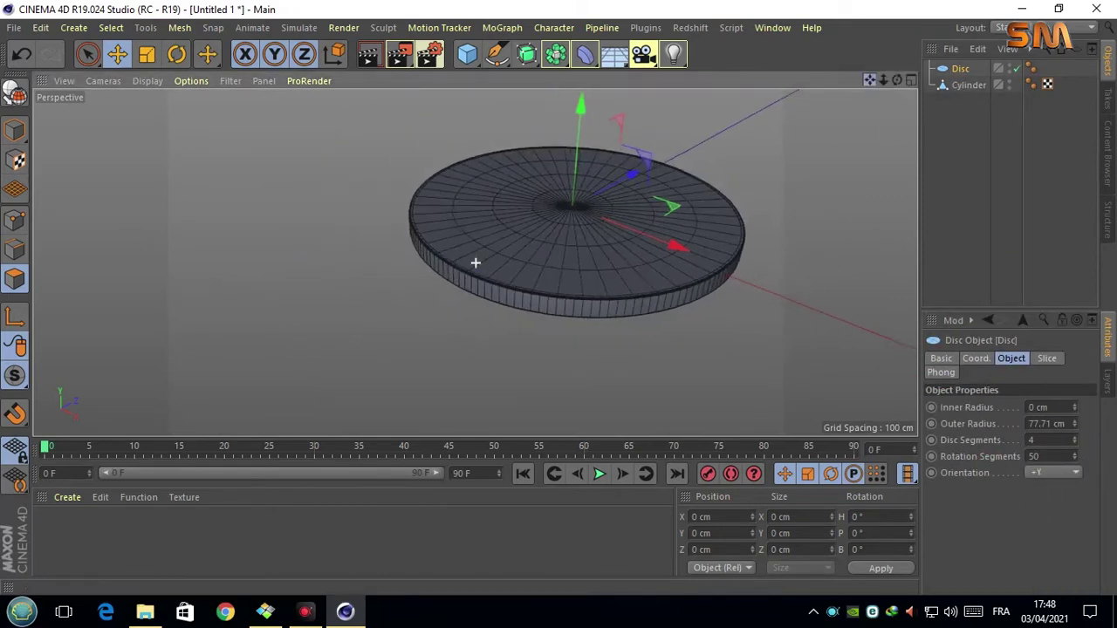
click(964, 85)
Ring-select the coin's side edges and extrude them into ridges.
scroll(563, 330, up, 3)
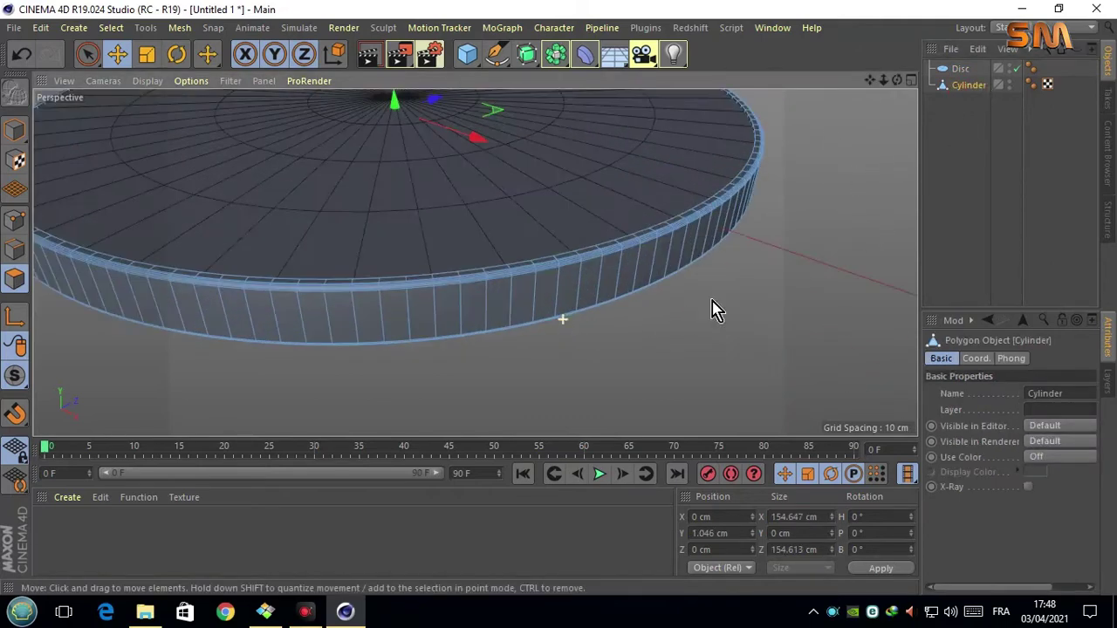
right_click(825, 286)
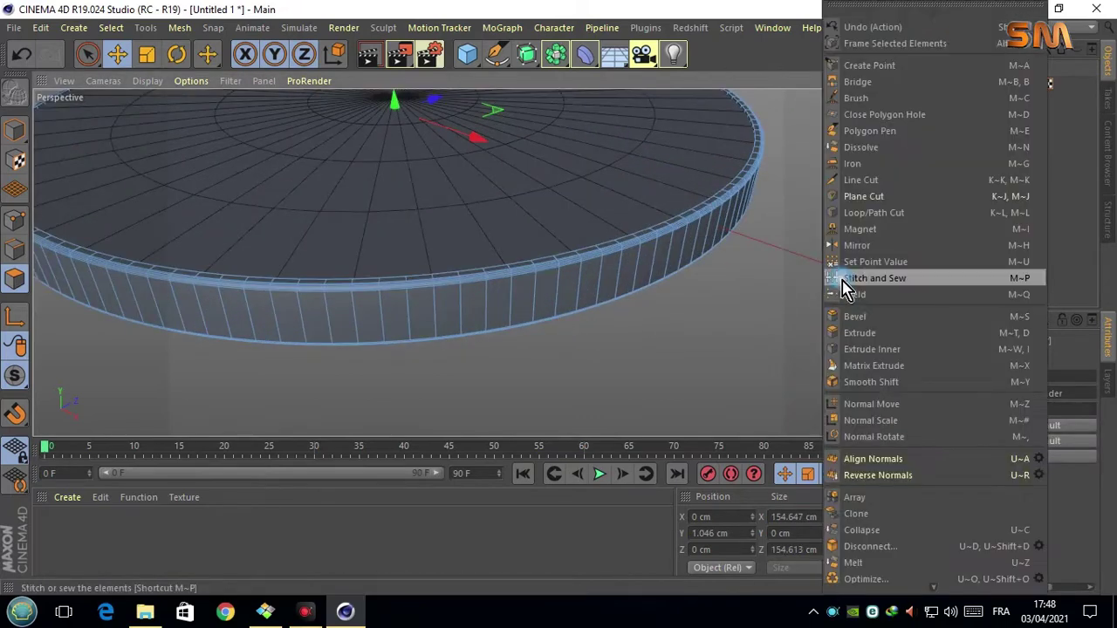
click(683, 349)
click(111, 28)
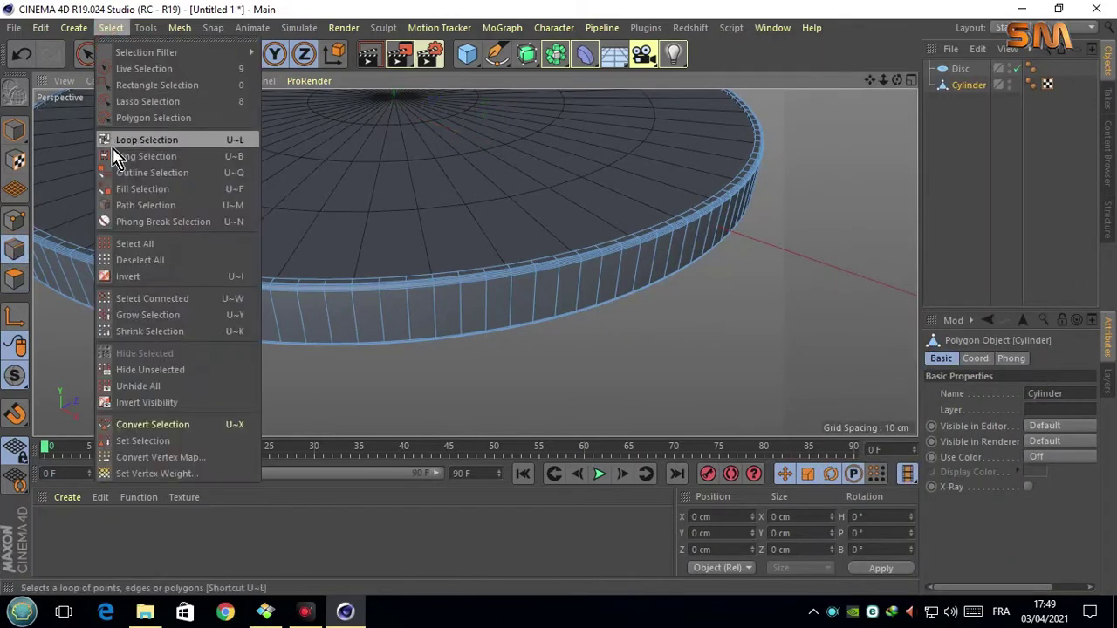
click(140, 140)
click(362, 325)
right_click(612, 349)
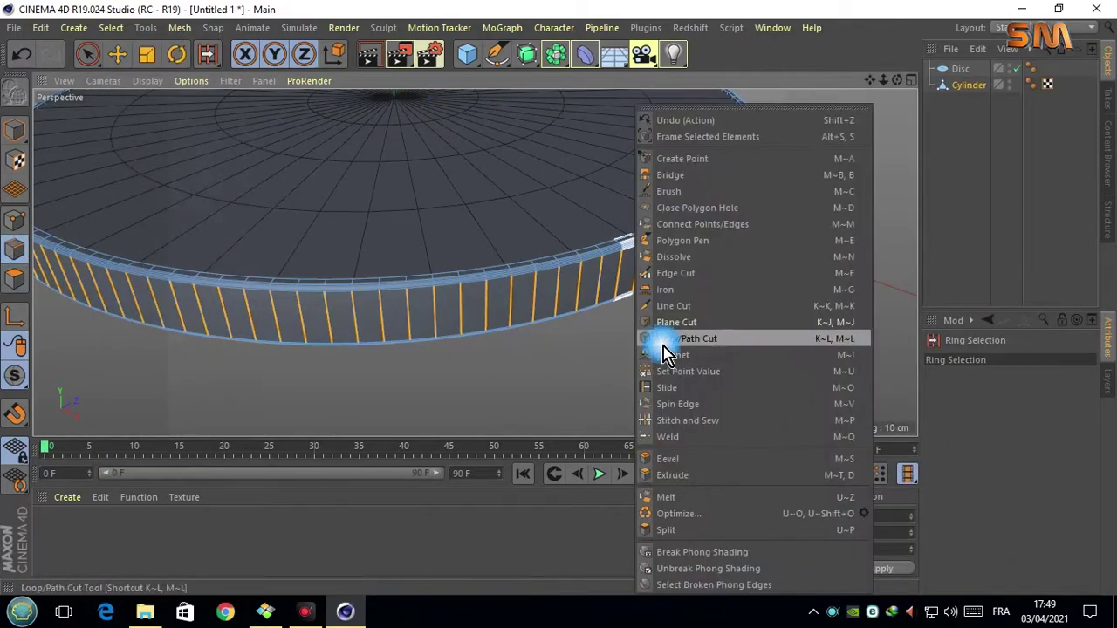
click(672, 459)
drag(612, 349, 633, 349)
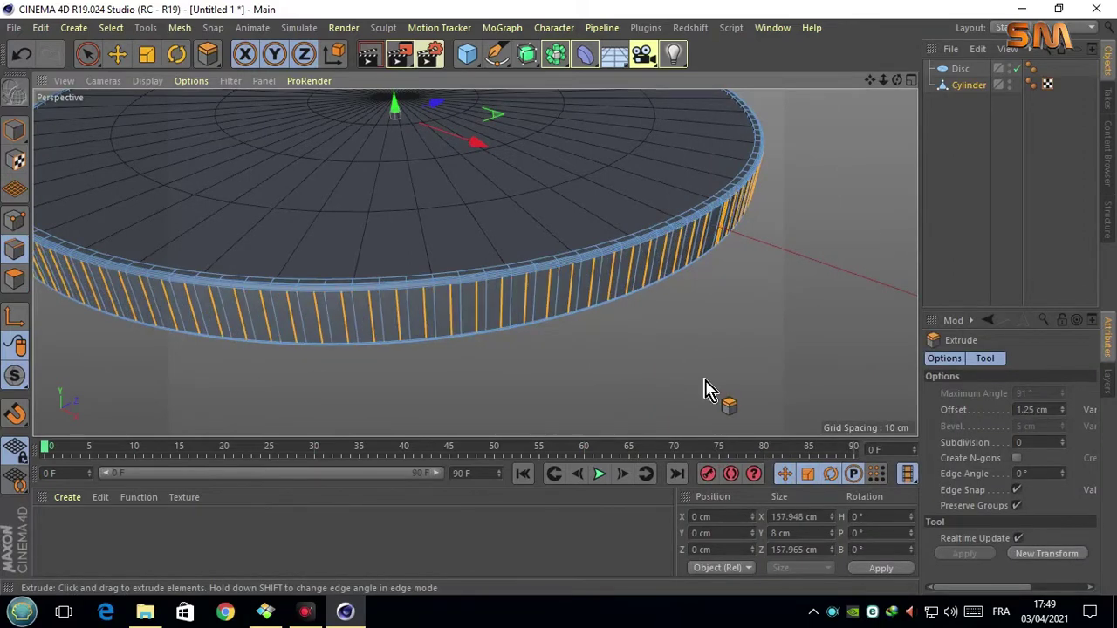
Undo that extrusion and re-extrude the rim faces inward to about -1.9 cm.
click(22, 54)
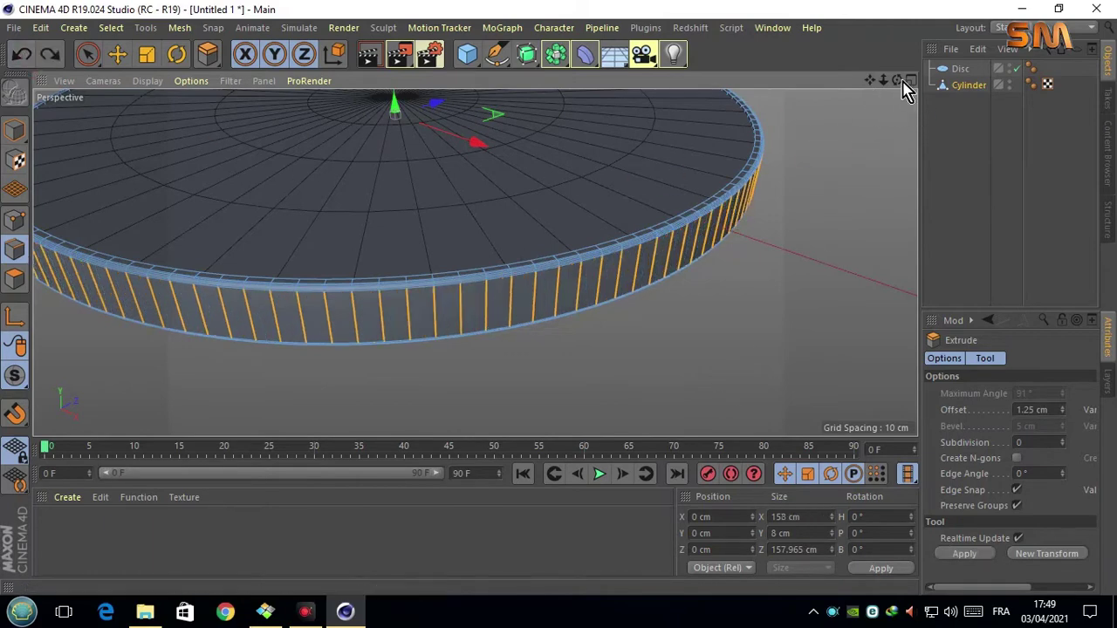
scroll(716, 218, down, 5)
scroll(530, 341, down, 2)
scroll(608, 397, down, 2)
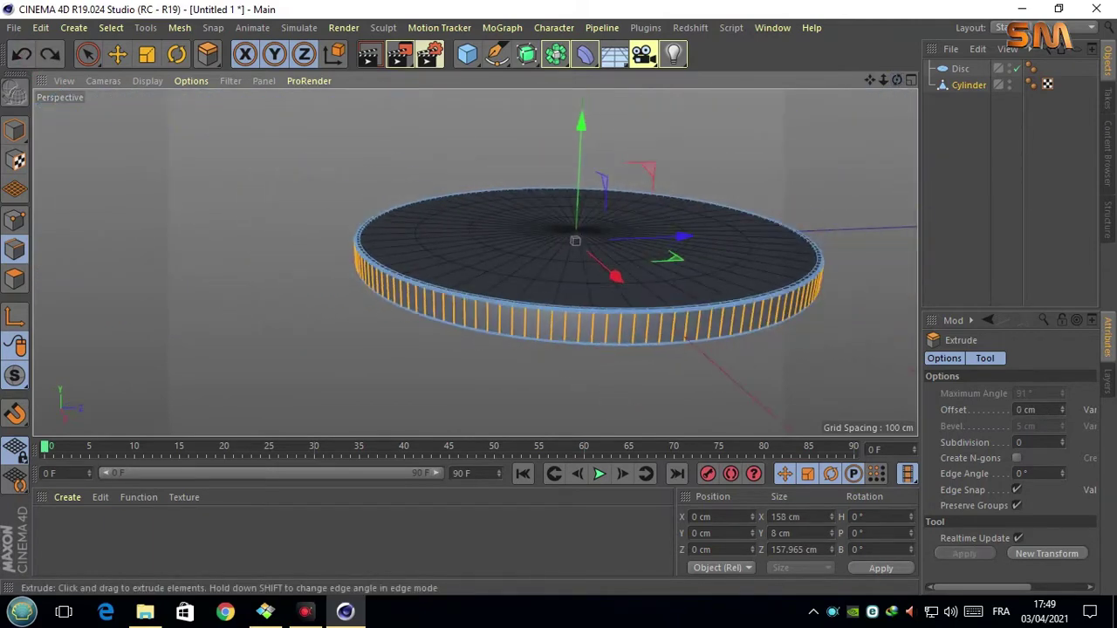
drag(608, 397, 621, 397)
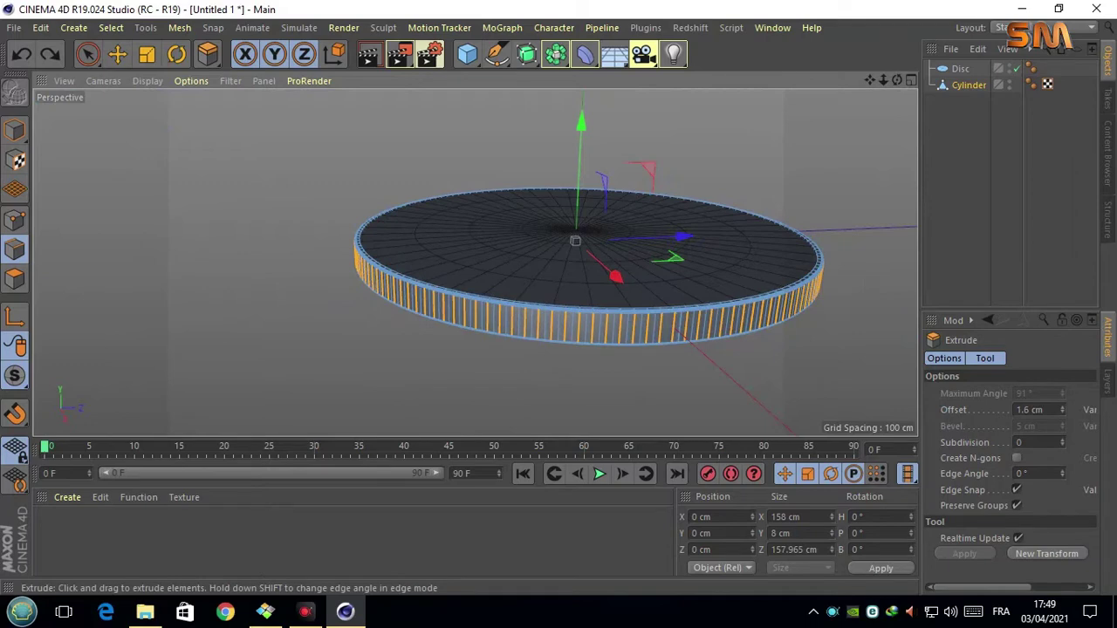
drag(621, 398, 559, 397)
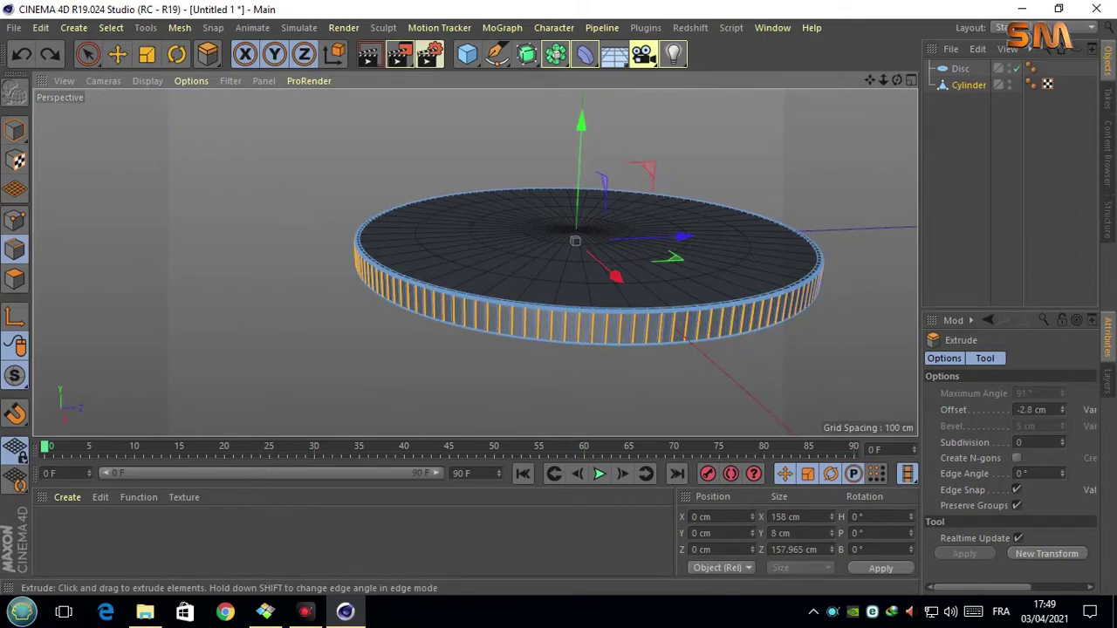
Undo the inward extrusion and extrude the rim faces outward again.
click(22, 54)
right_click(558, 404)
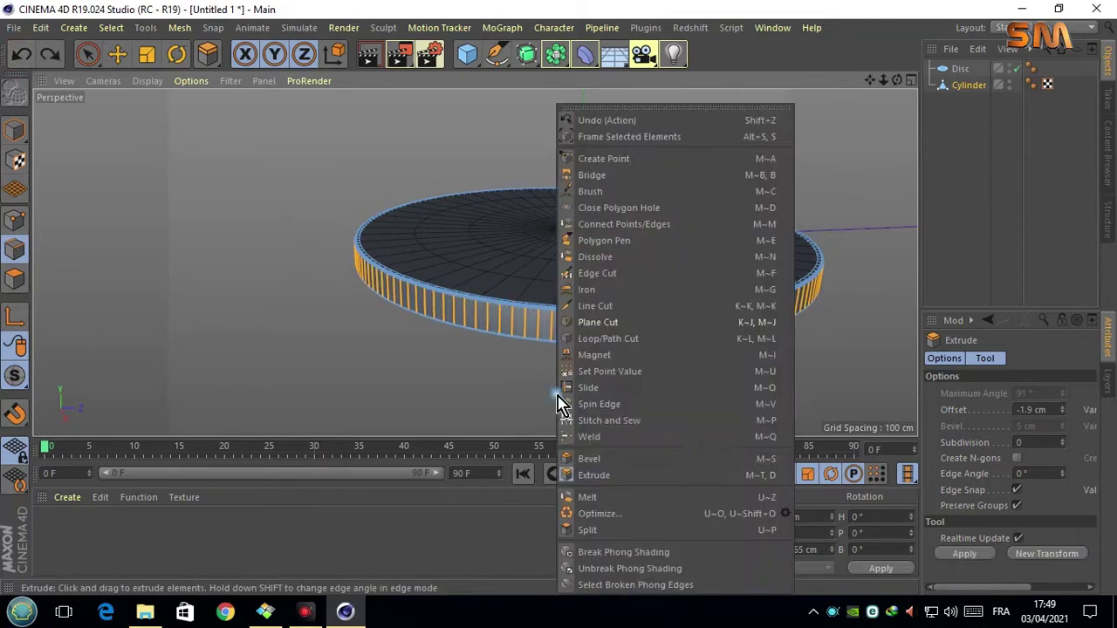
click(593, 474)
mouse_move(762, 395)
mouse_down()
mouse_move(803, 395)
mouse_move(169, 120)
mouse_up()
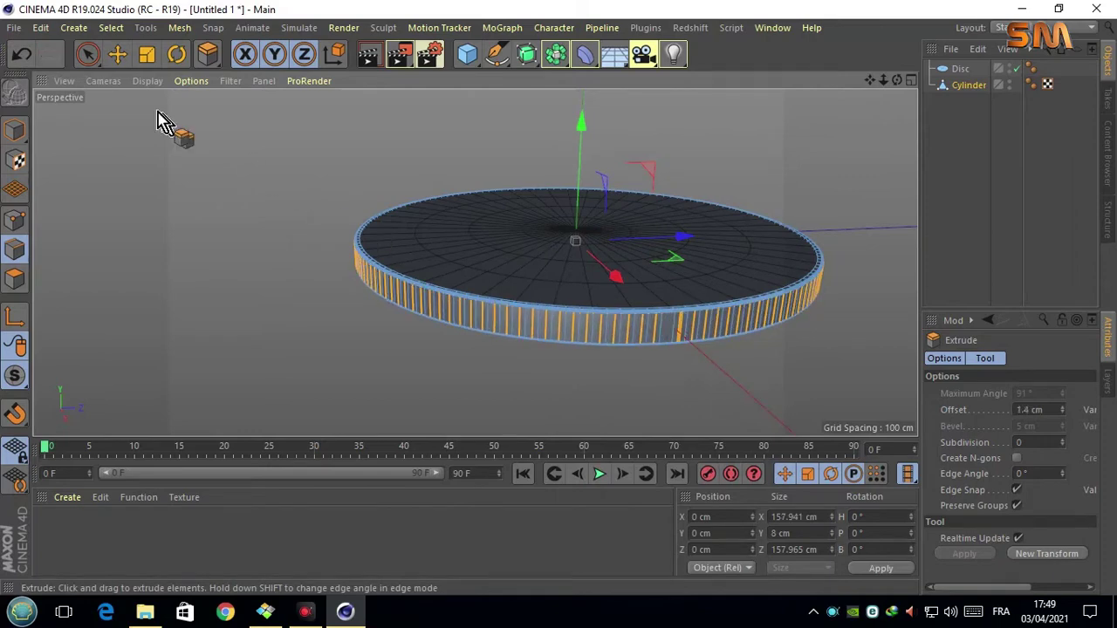
Bevel the rim faces with a 0.7 cm chamfer and flatten the coin to ~95% height.
right_click(244, 106)
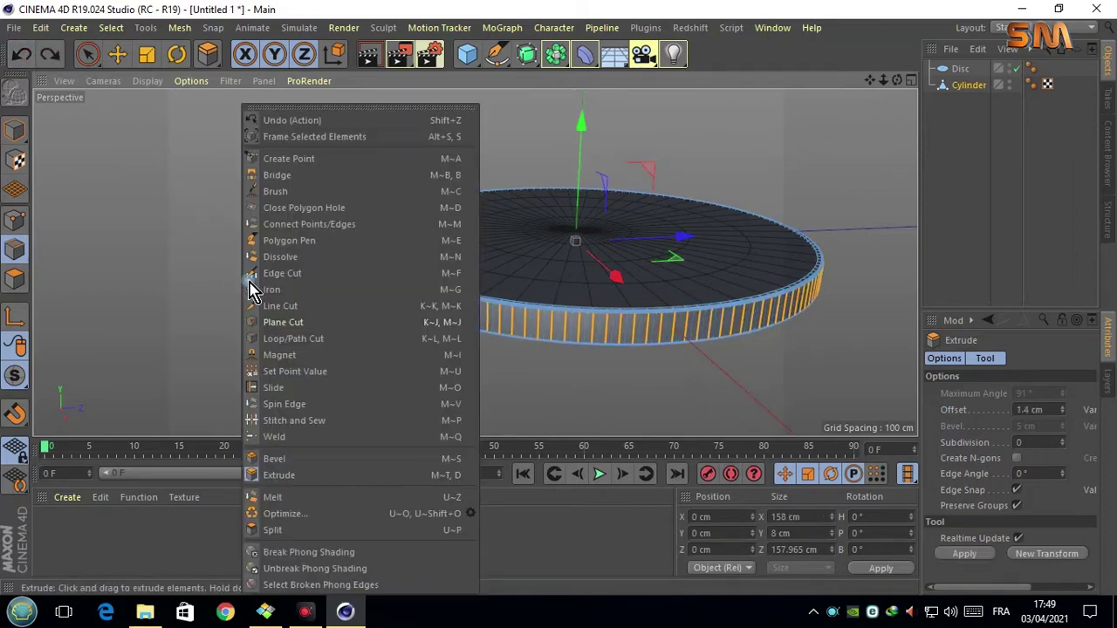
click(273, 460)
mouse_move(611, 262)
mouse_down()
mouse_move(524, 262)
mouse_move(558, 261)
mouse_up()
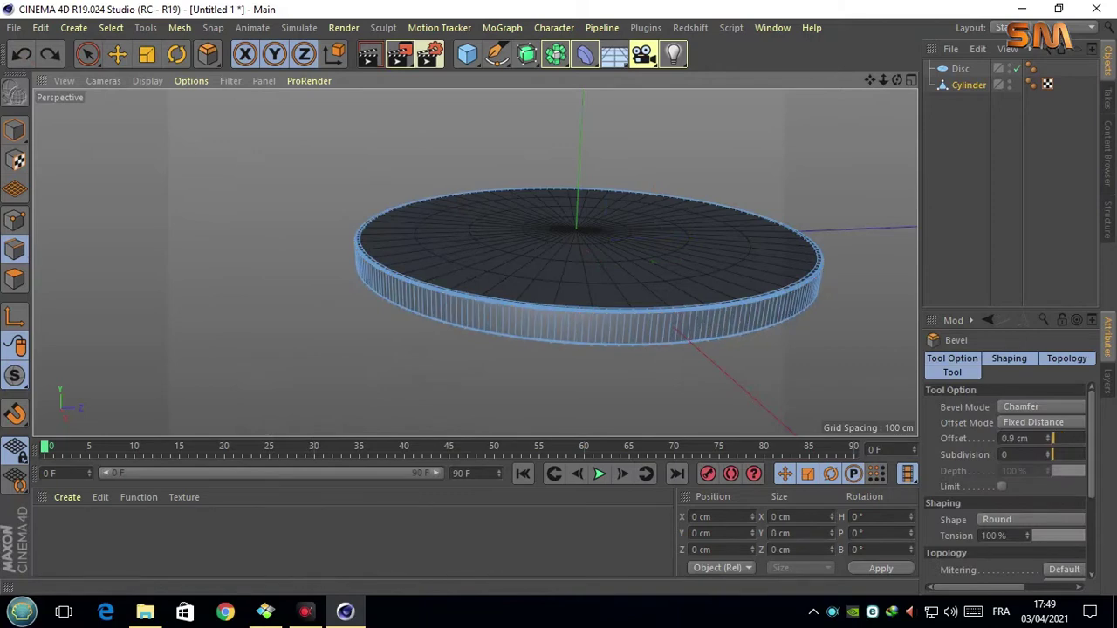
drag(349, 374, 343, 373)
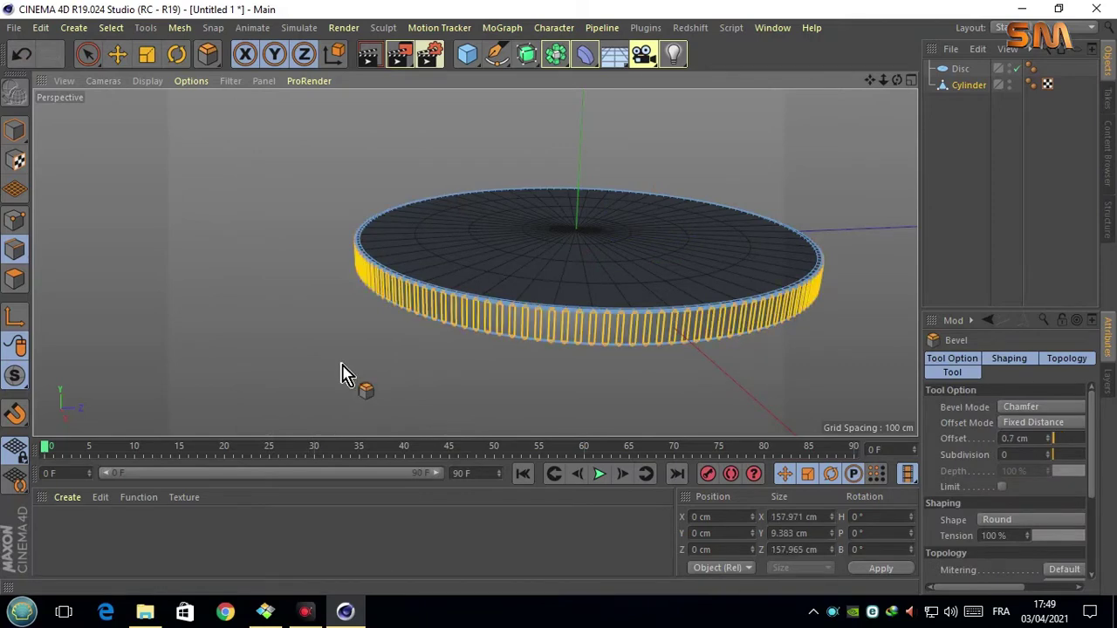
key(t)
drag(581, 124, 583, 140)
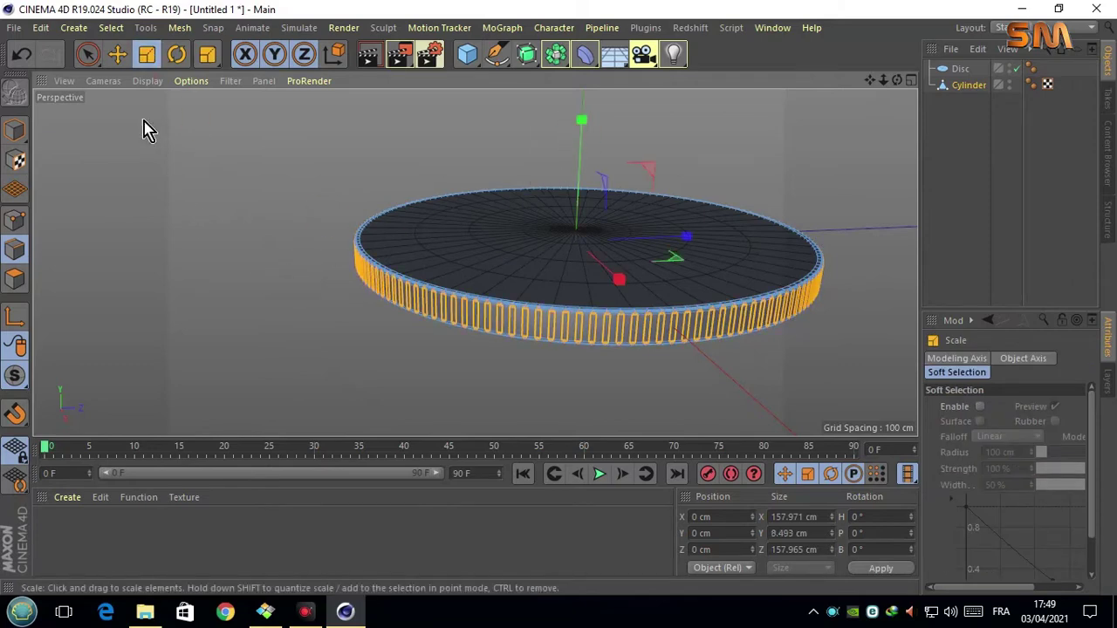
Loop-select the rim faces and extrude them -1.1 cm into grooves.
click(113, 32)
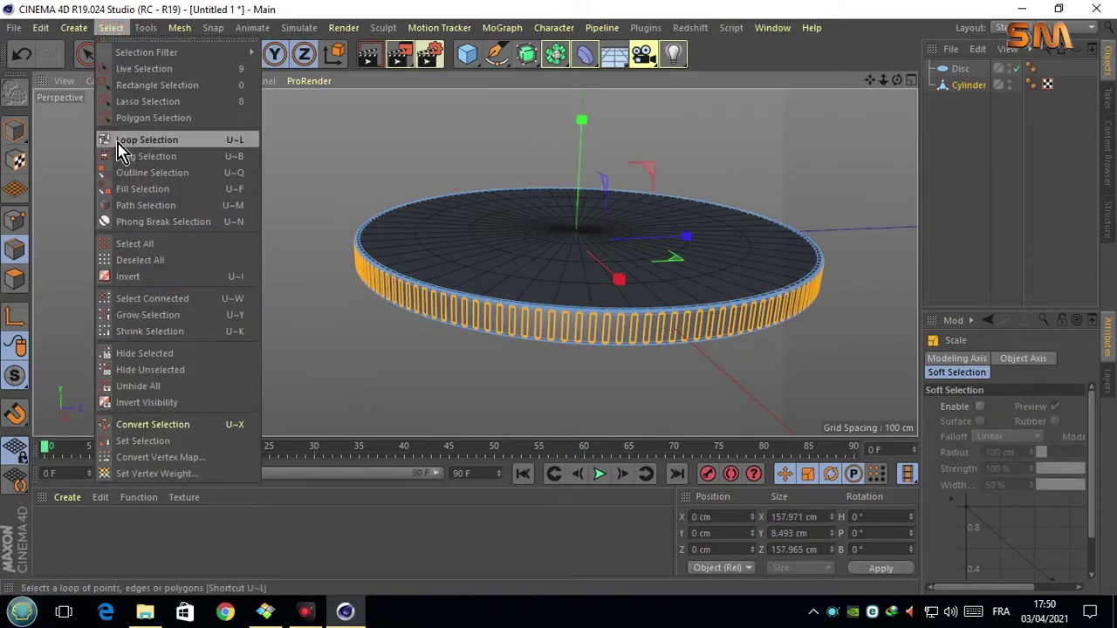
click(123, 137)
right_click(316, 368)
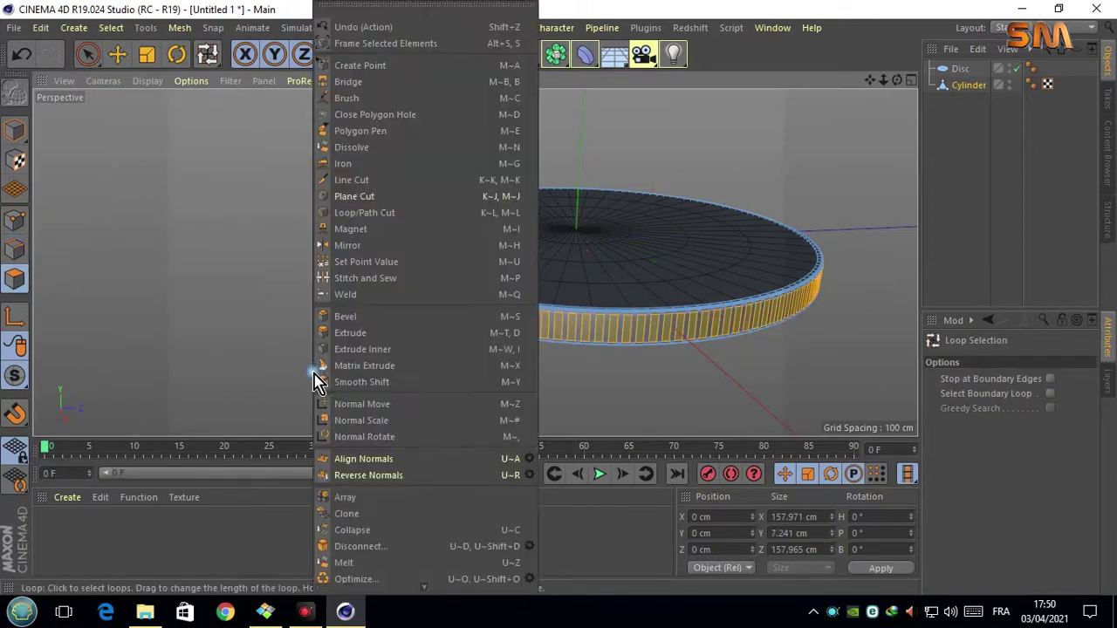
click(349, 330)
drag(416, 365, 392, 364)
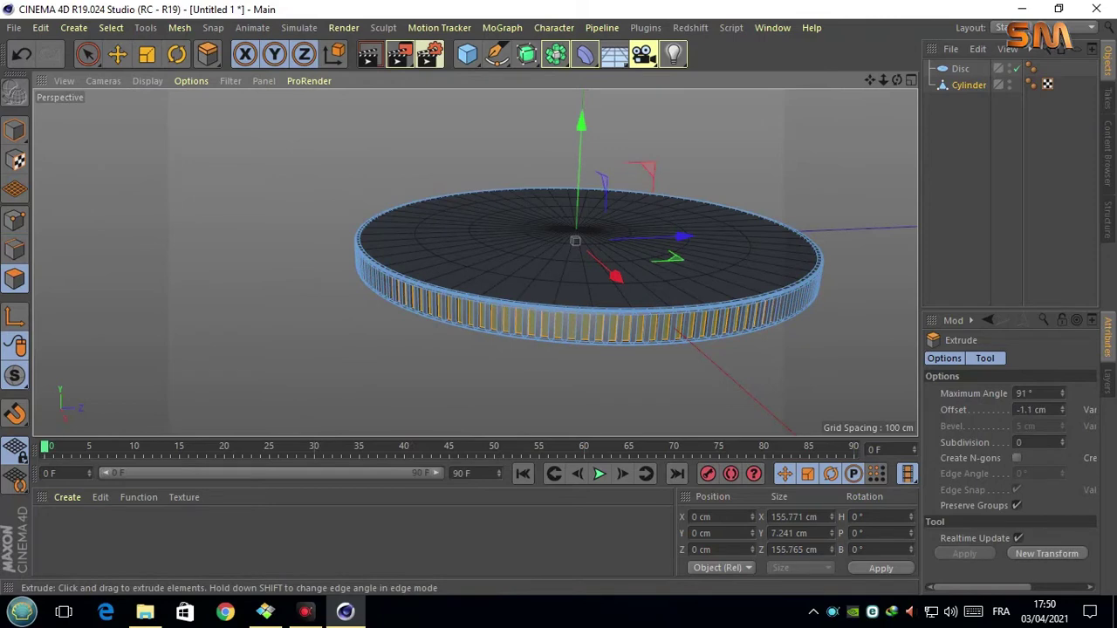
drag(870, 79, 847, 142)
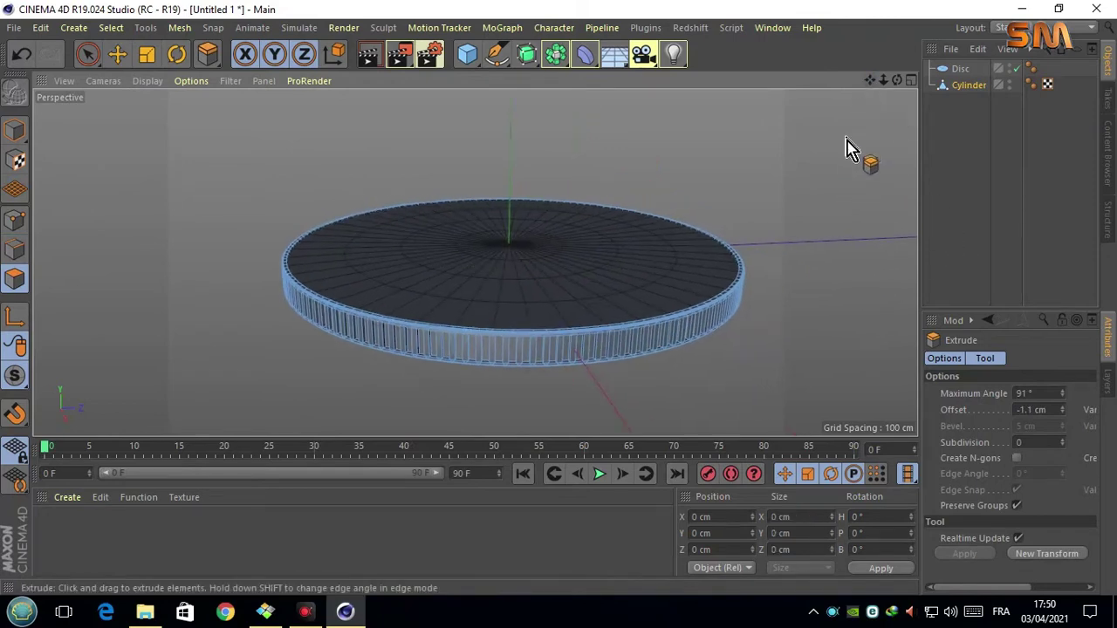
Add a Subdivision Surface and parent the Cylinder under it.
click(555, 54)
drag(964, 101, 958, 70)
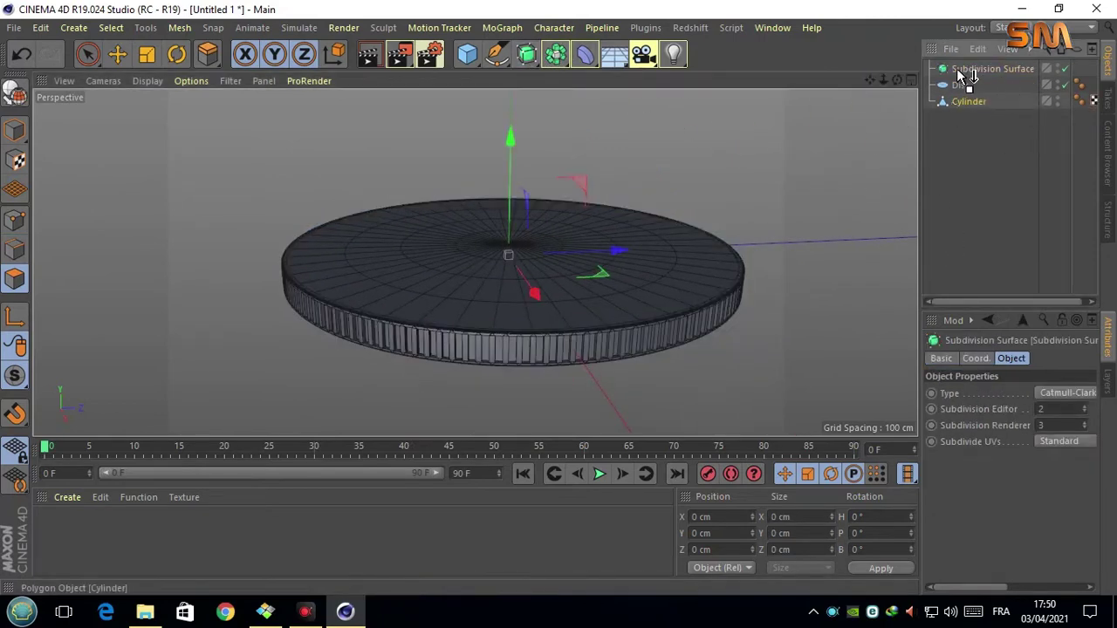
scroll(619, 347, up, 3)
scroll(619, 346, up, 3)
Loop-cut a supporting edge near the base of the rim ridges.
right_click(884, 341)
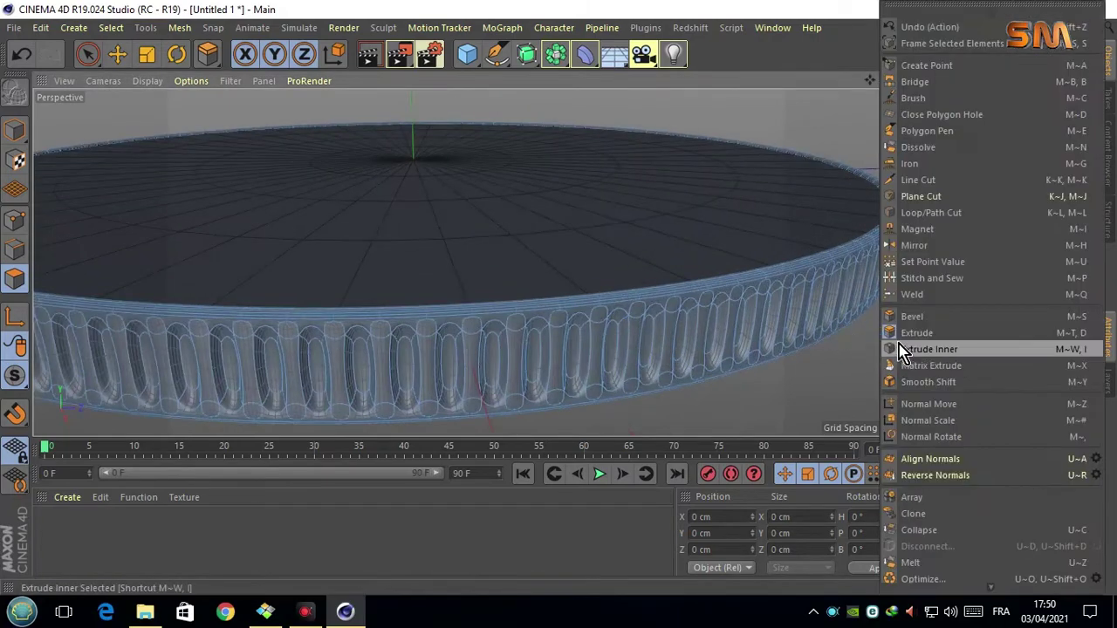
click(926, 213)
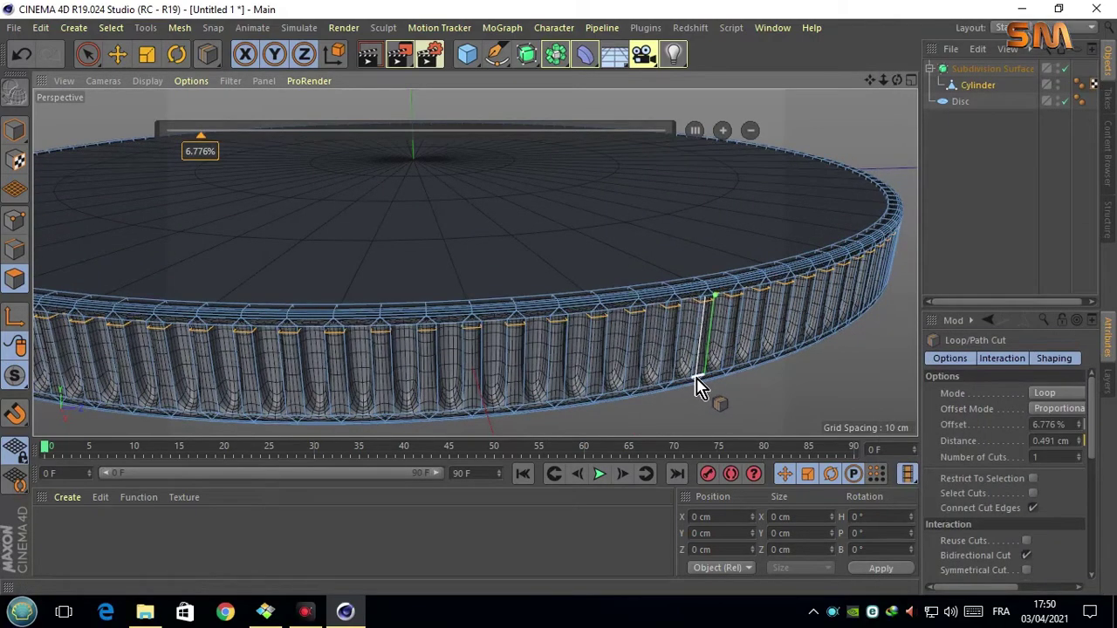
scroll(698, 386, up, 3)
scroll(693, 382, up, 2)
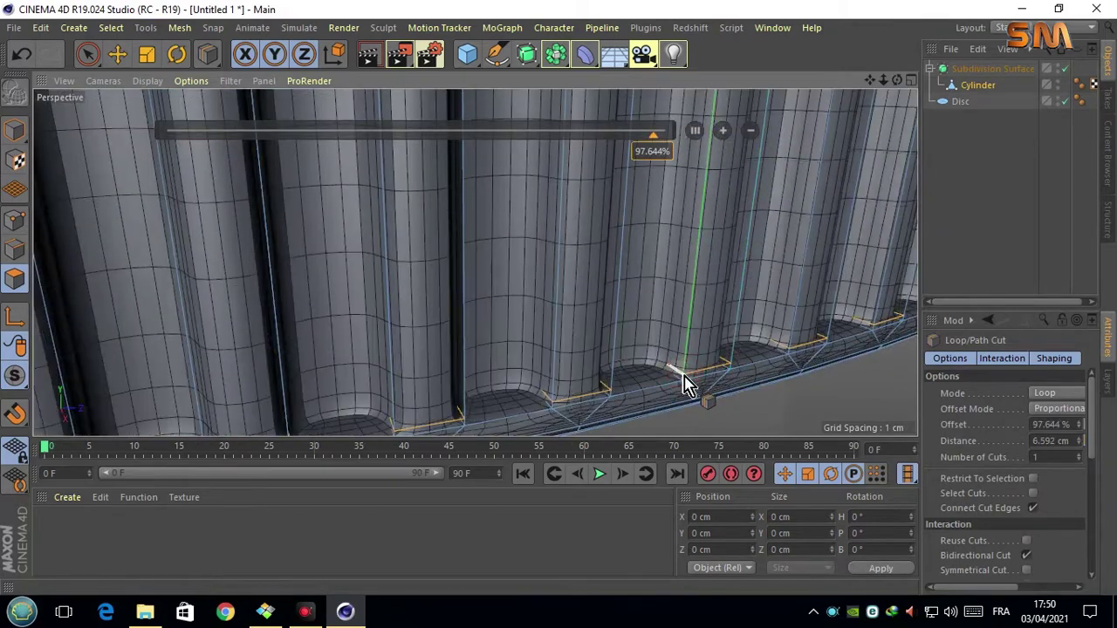
scroll(823, 374, down, 10)
scroll(673, 305, down, 1)
scroll(672, 304, down, 4)
Switch the viewport to plain Gouraud Shading and orbit around the coin.
click(141, 83)
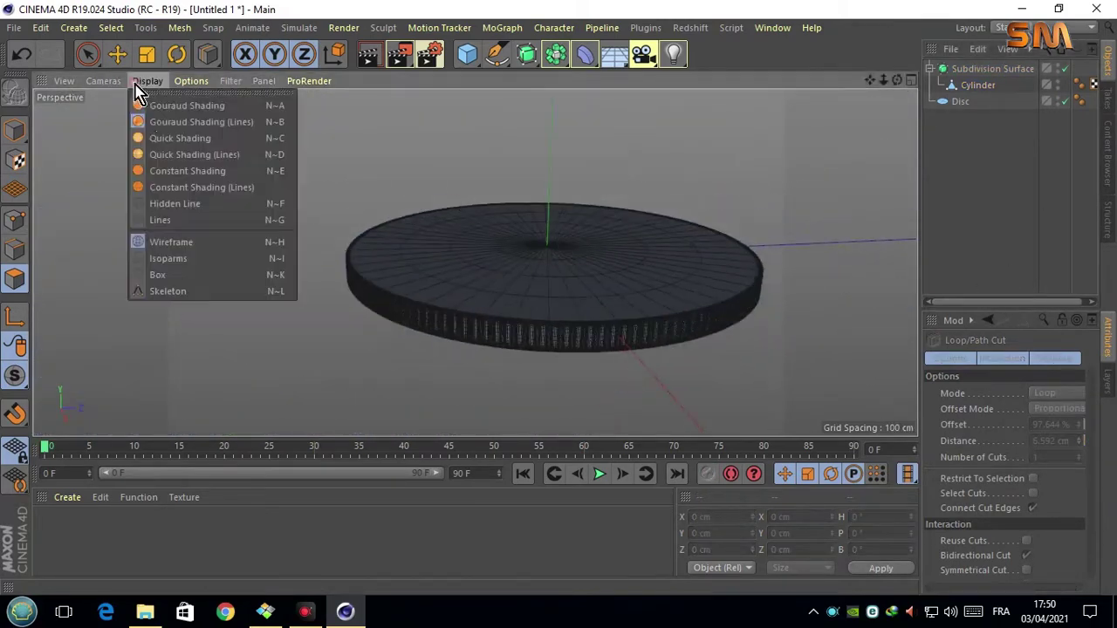
click(179, 106)
drag(897, 80, 898, 123)
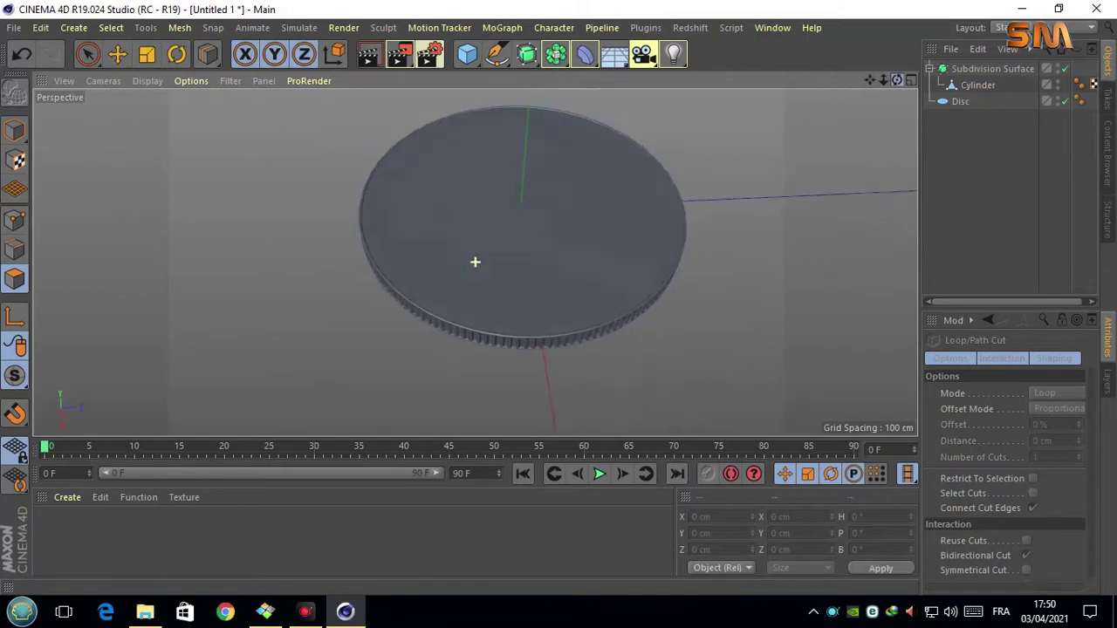
mouse_move(897, 80)
mouse_down()
mouse_move(879, 92)
mouse_move(847, 88)
mouse_move(884, 130)
mouse_move(877, 92)
mouse_up()
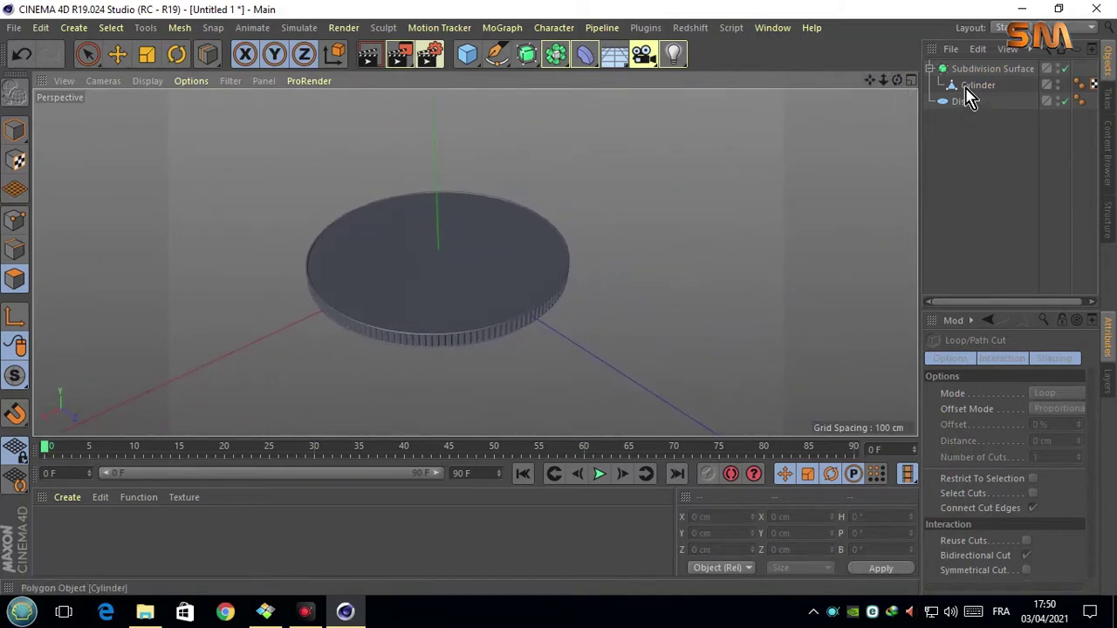
Rename the Subdivision Surface to '02' and the Disc to '01'.
drag(966, 89, 958, 77)
double_click(971, 70)
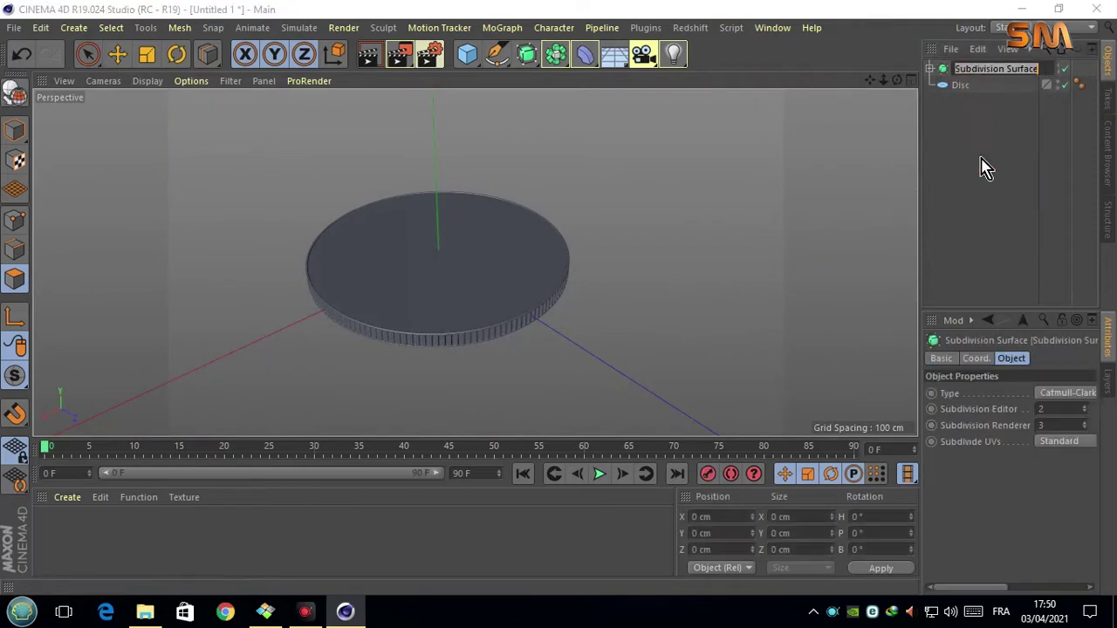
text(01)
key(Return)
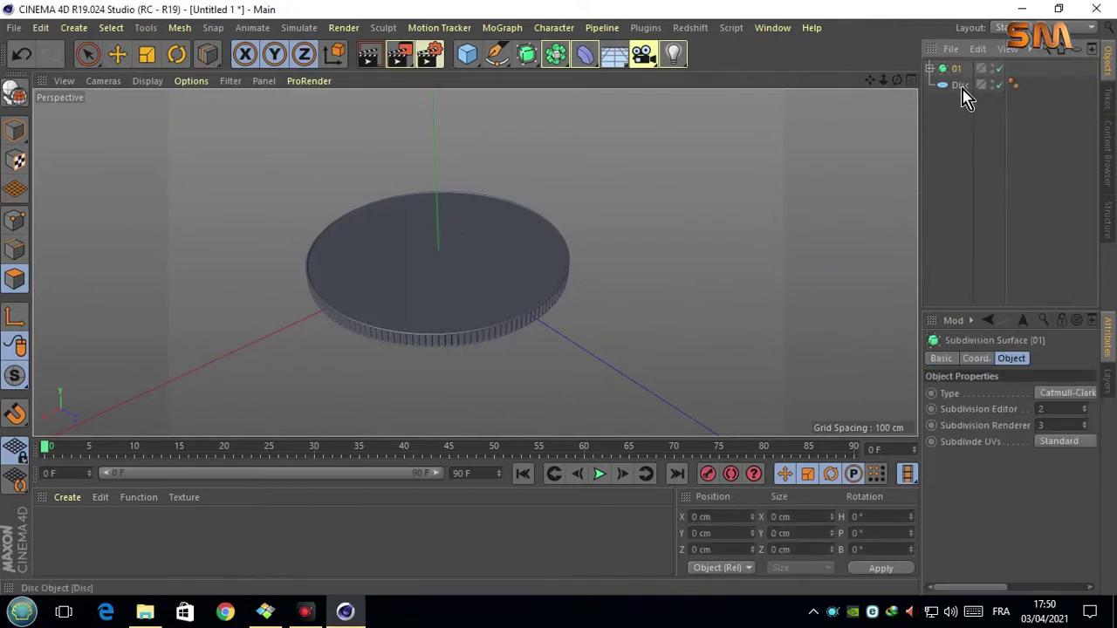
text(01)
click(963, 86)
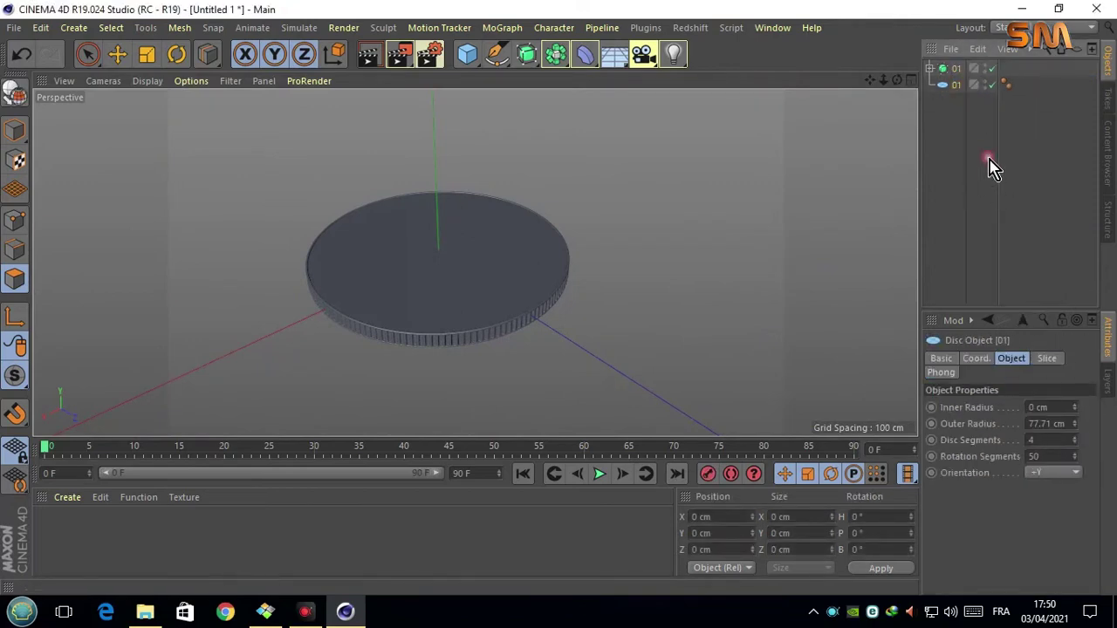
click(959, 69)
text(02)
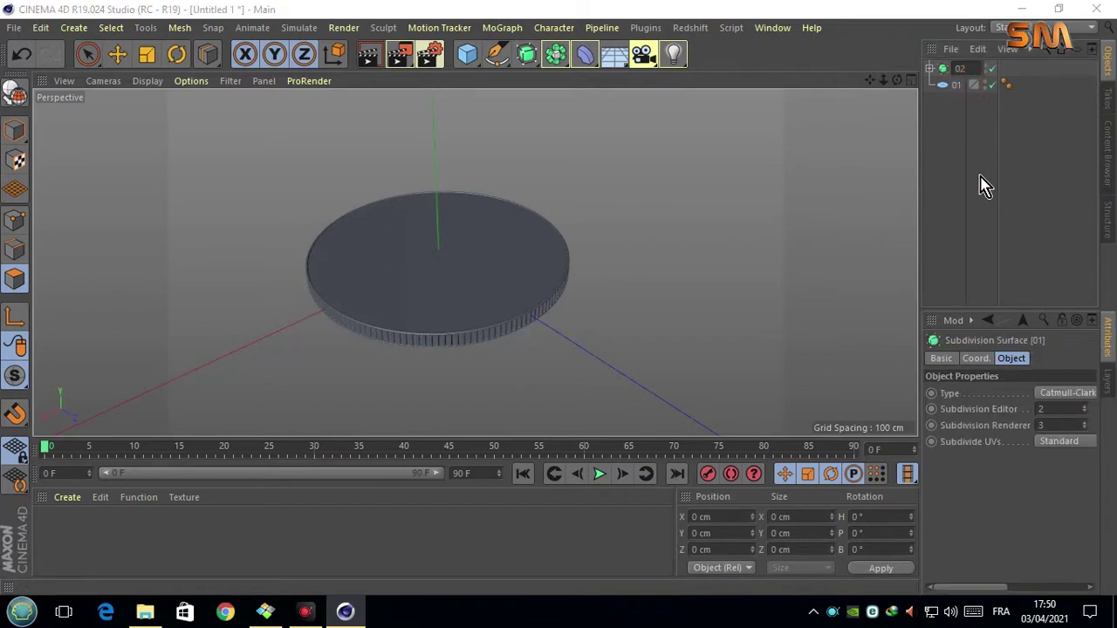
click(942, 213)
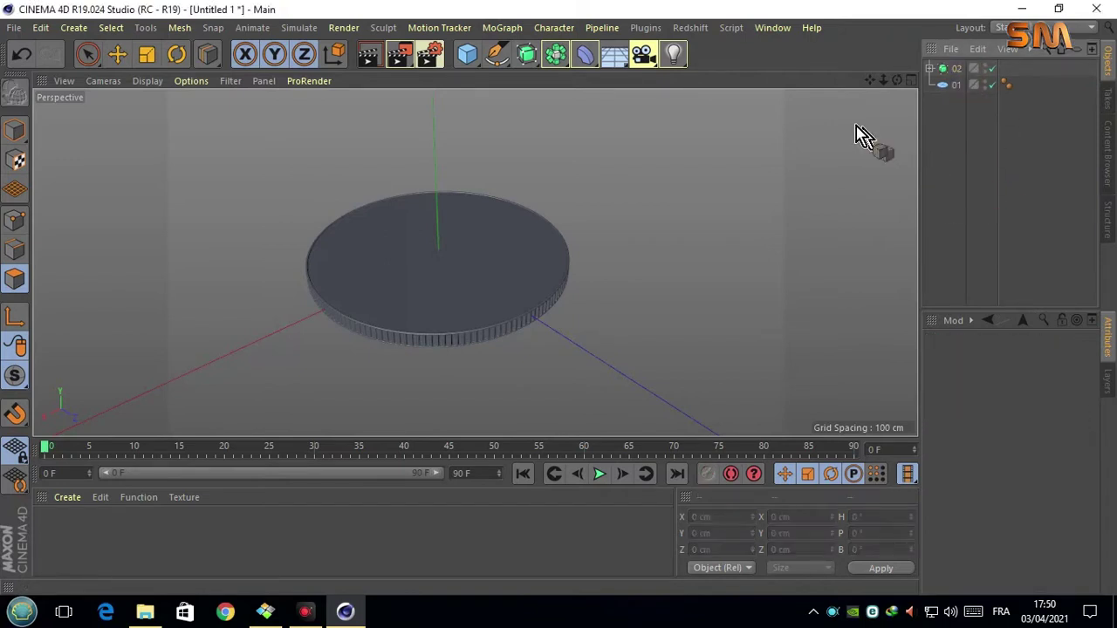
Export the scene through the KeyShot plugin as 'bitcoin.bip' on the Desktop.
click(646, 28)
mouse_move(664, 74)
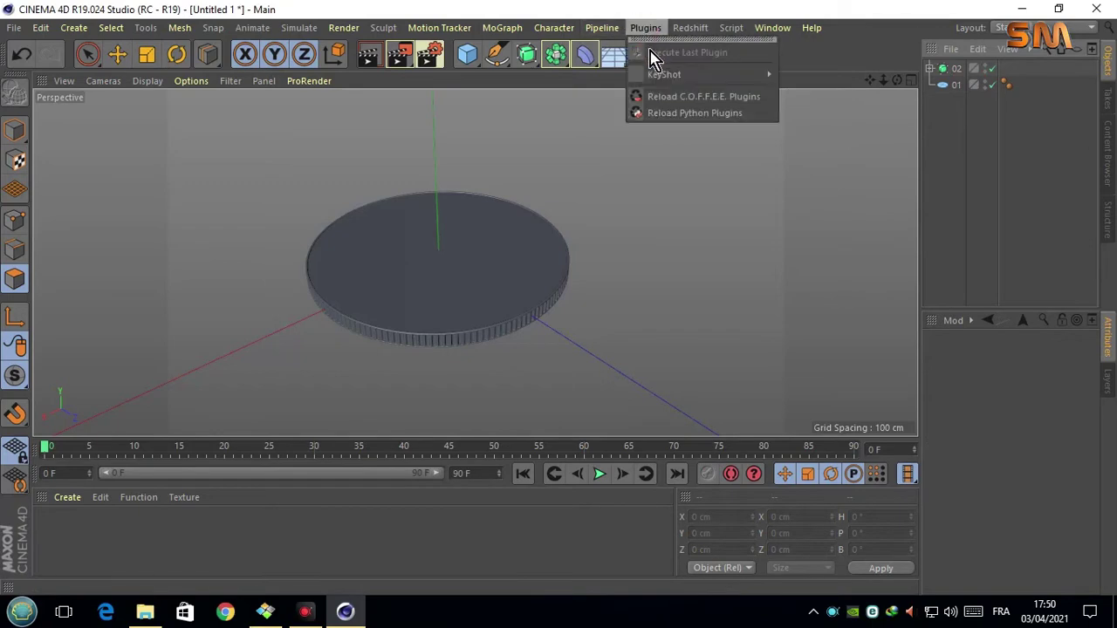
click(807, 82)
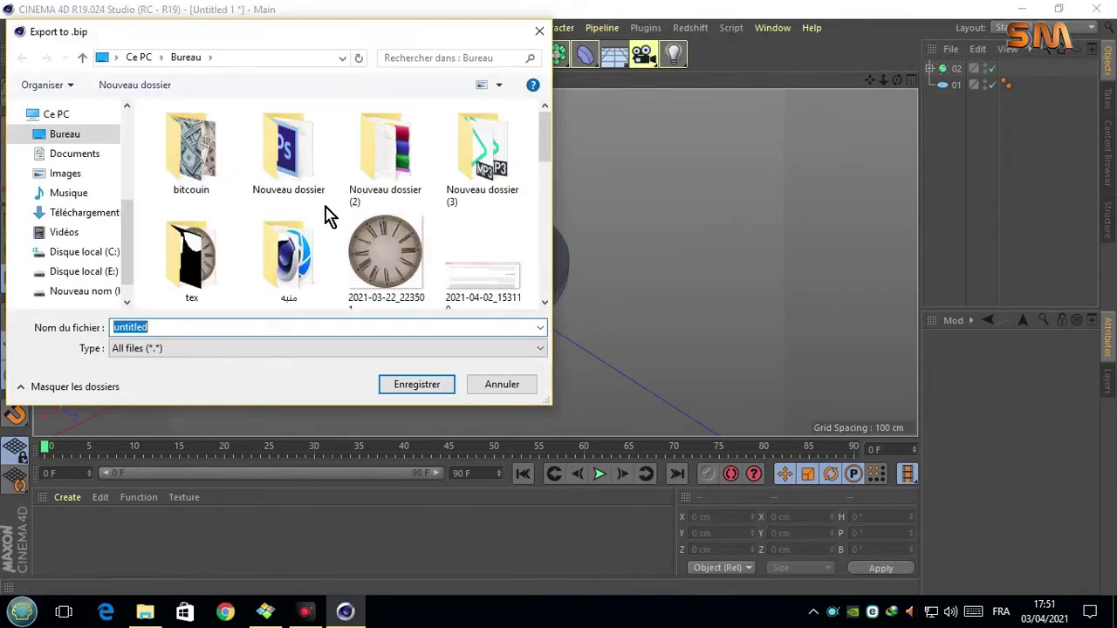
click(192, 146)
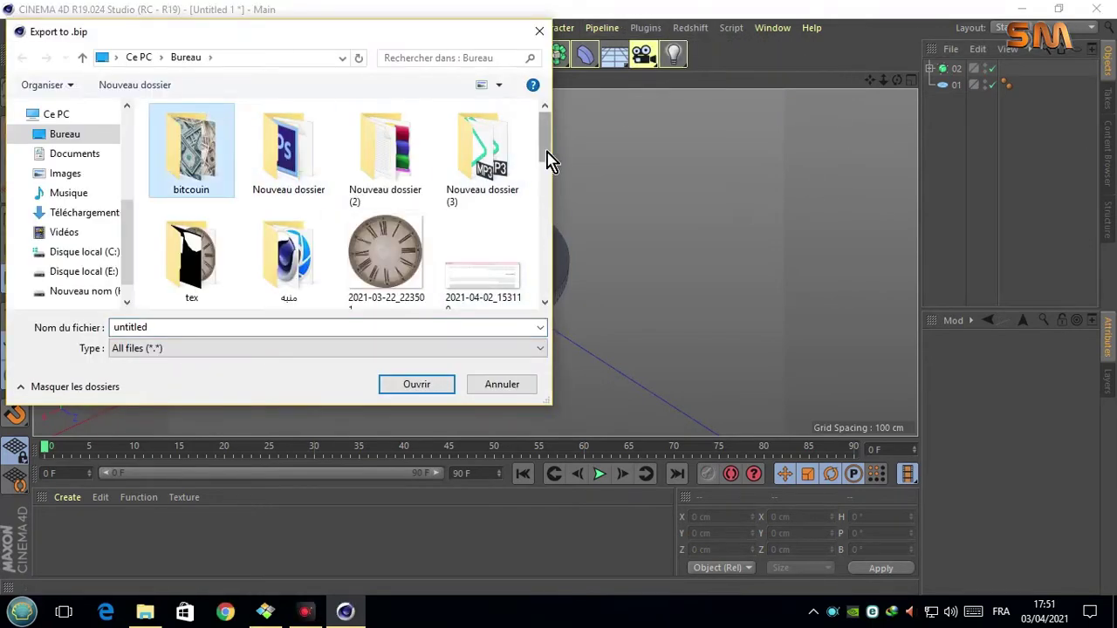
drag(544, 157, 548, 292)
drag(166, 329, 65, 336)
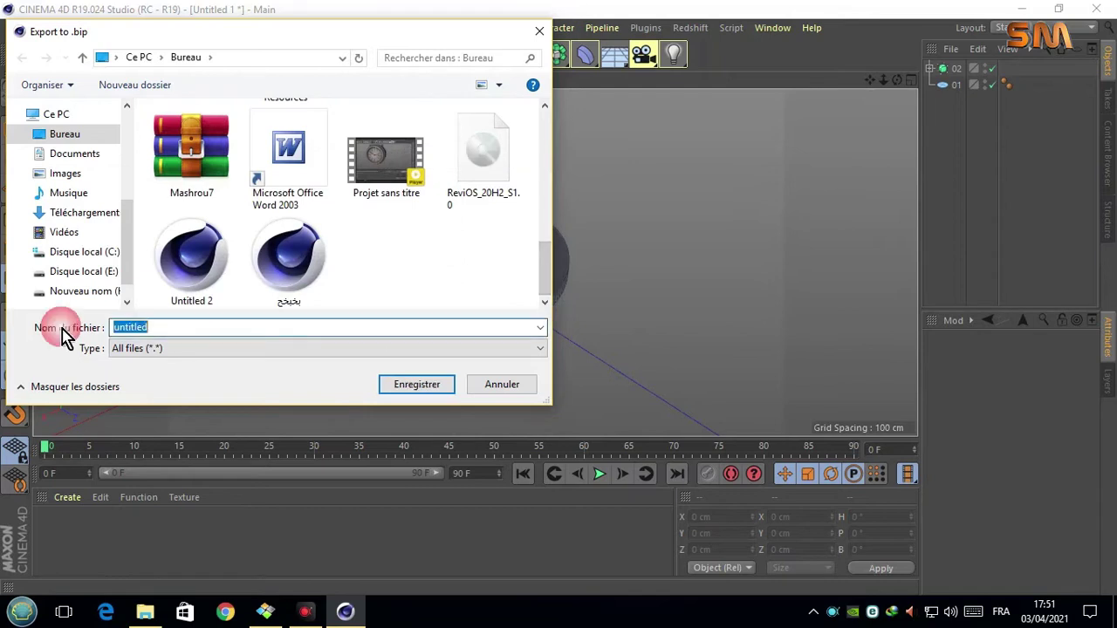
text(bit)
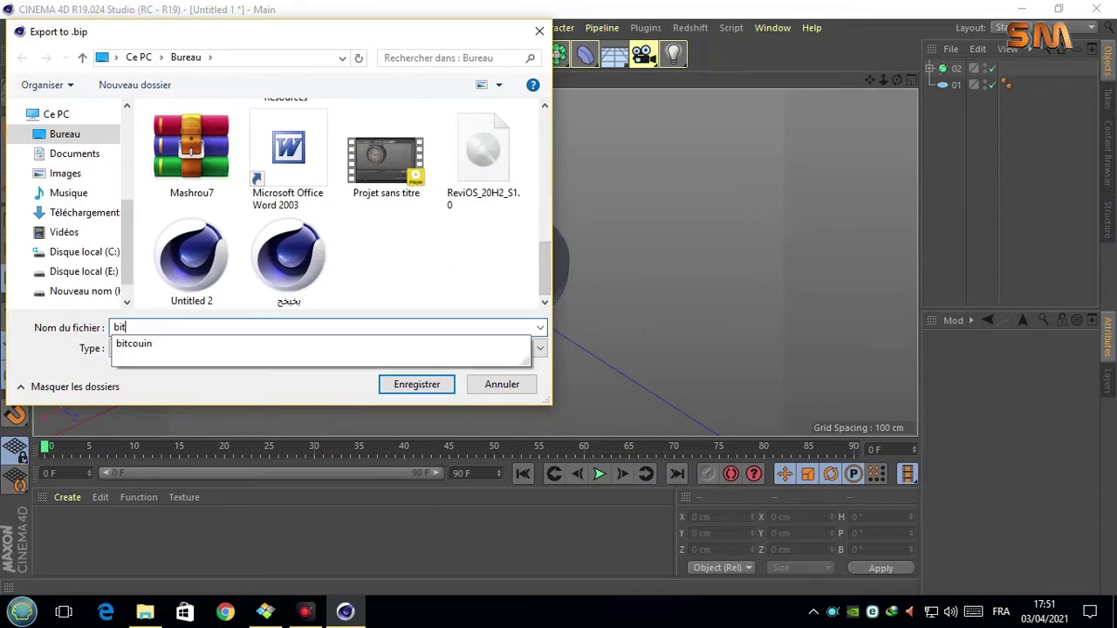
text(coine)
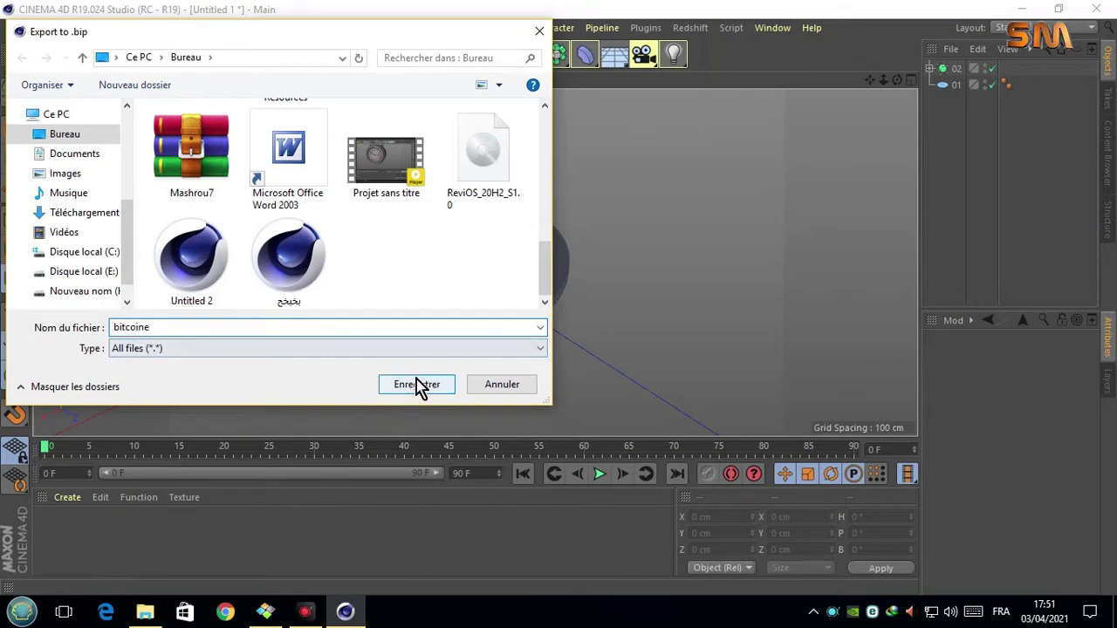
click(419, 384)
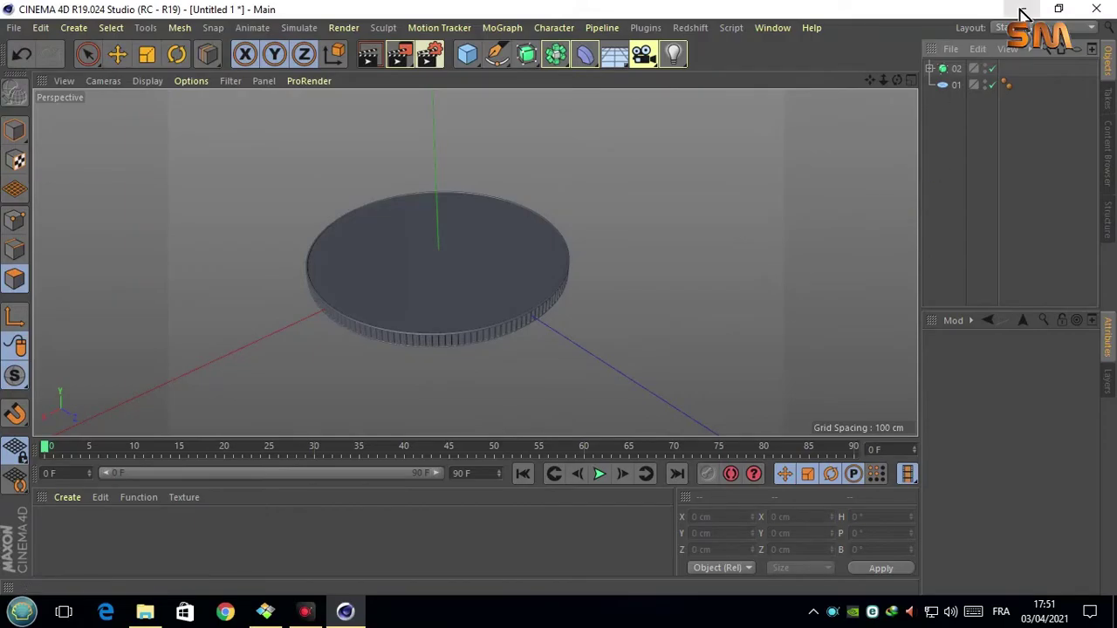
Open bitcoine.bip in KeyShot and tilt the camera to view the coin from above.
click(1023, 13)
click(452, 135)
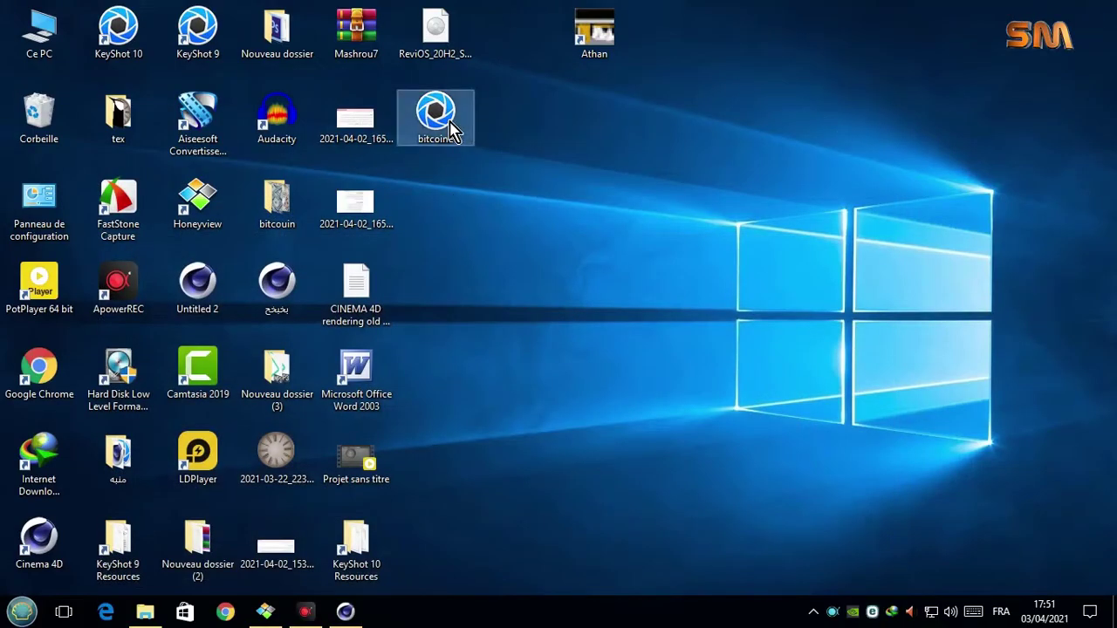
click(695, 281)
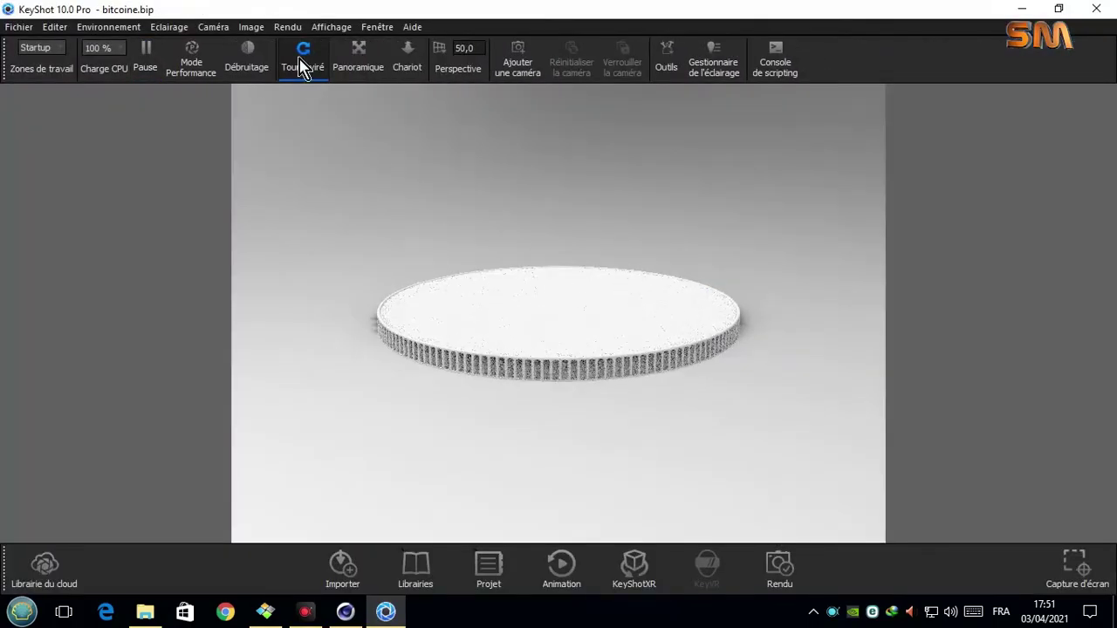
drag(544, 297, 541, 324)
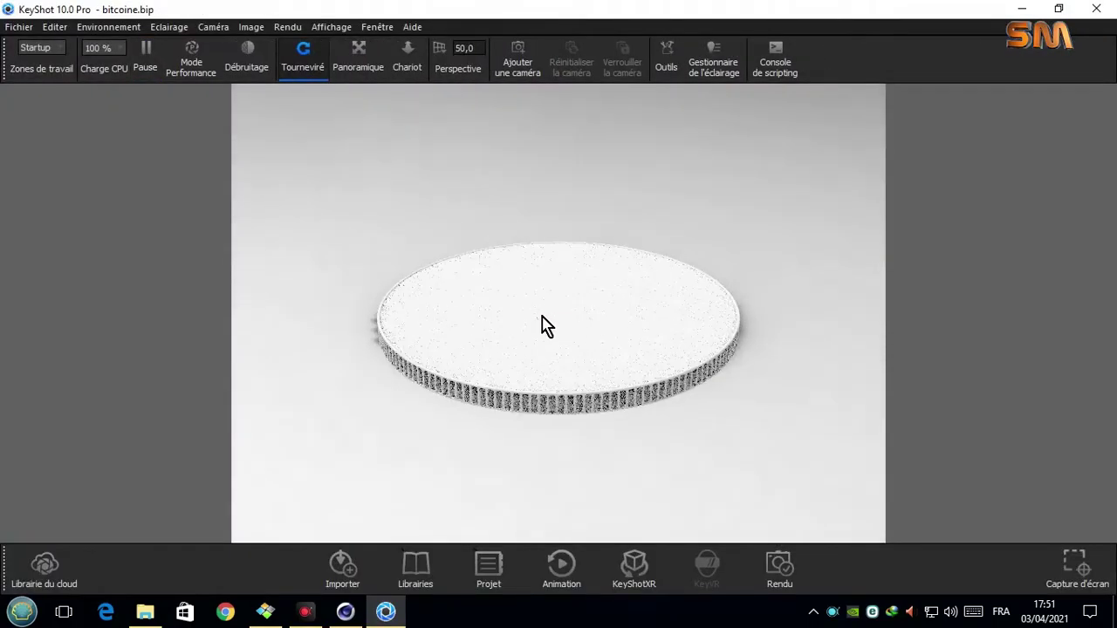
Show the Library and Project panels with the Materials tab listing Display color.
click(436, 580)
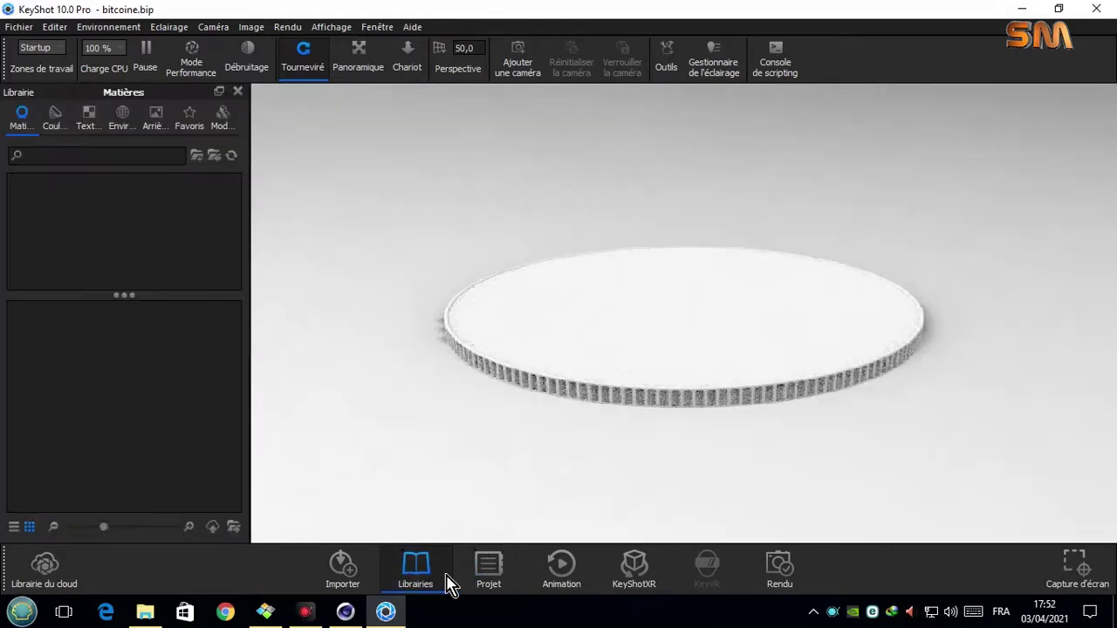
click(506, 576)
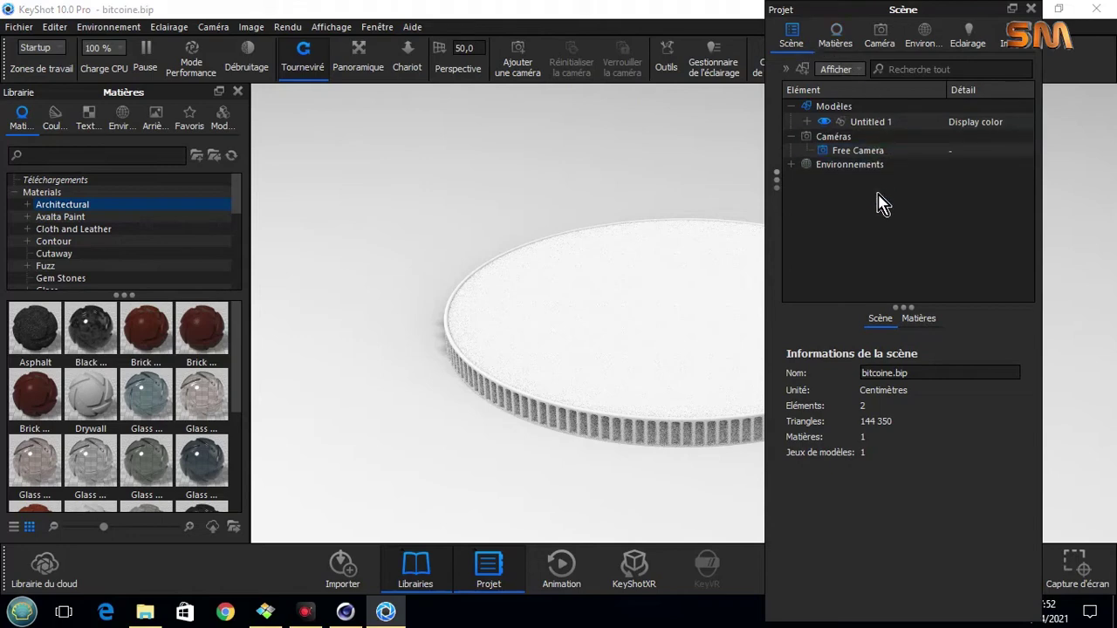
click(918, 321)
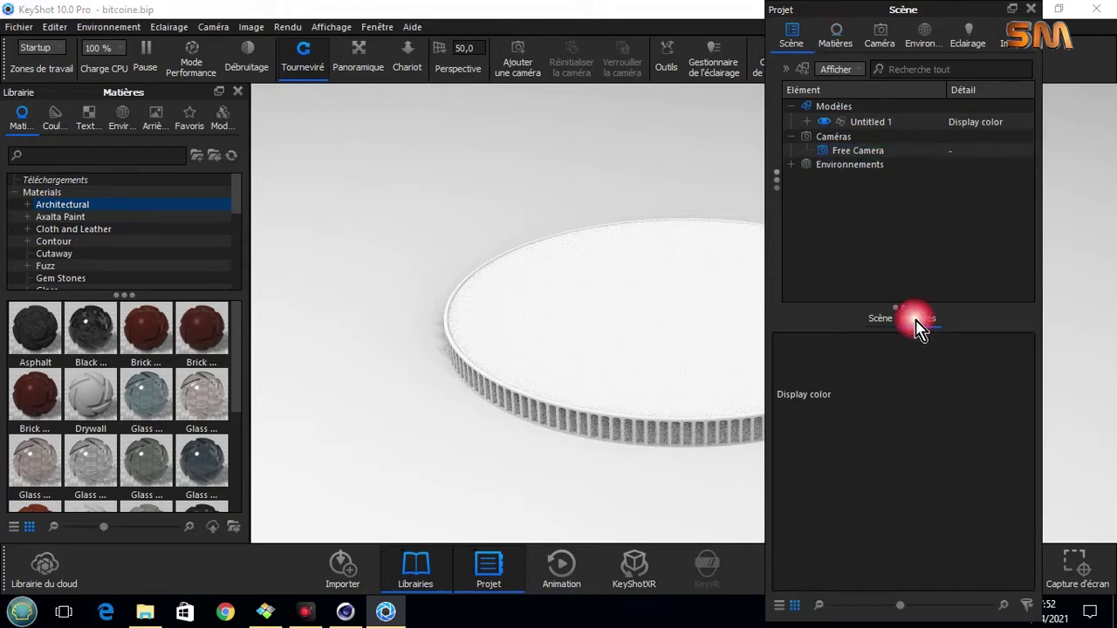
Select the Untitled 1 coin model and enable the move gizmo in its Position settings.
click(836, 41)
click(791, 37)
click(864, 123)
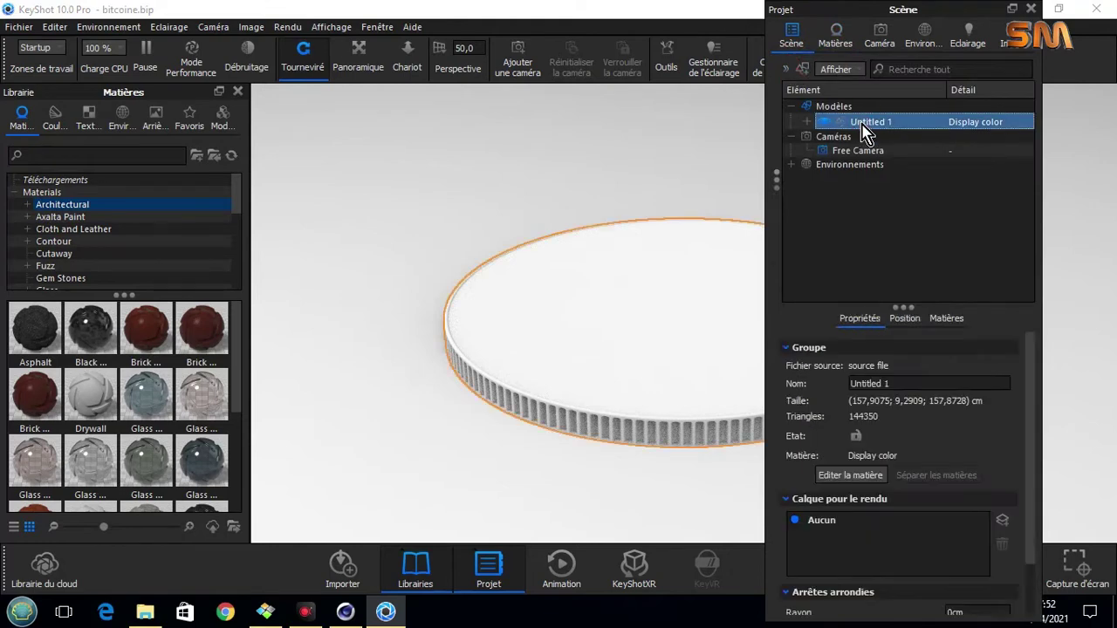
click(904, 320)
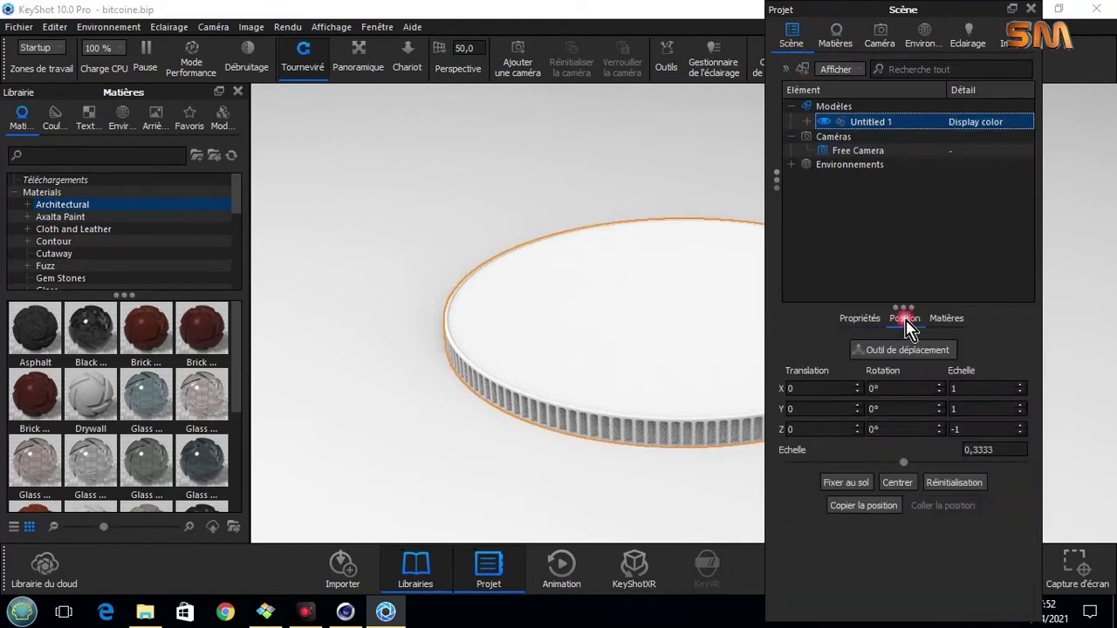
click(905, 350)
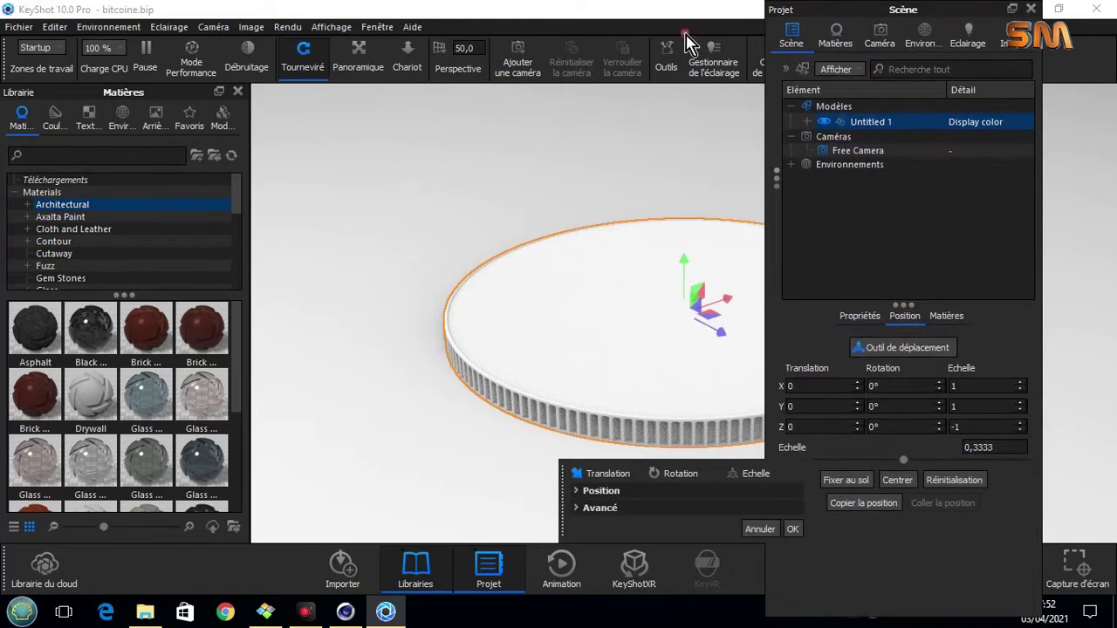
Drag the coin up to Y 4.9152, confirm, and show the Models library.
drag(965, 20, 330, 20)
drag(685, 266, 686, 257)
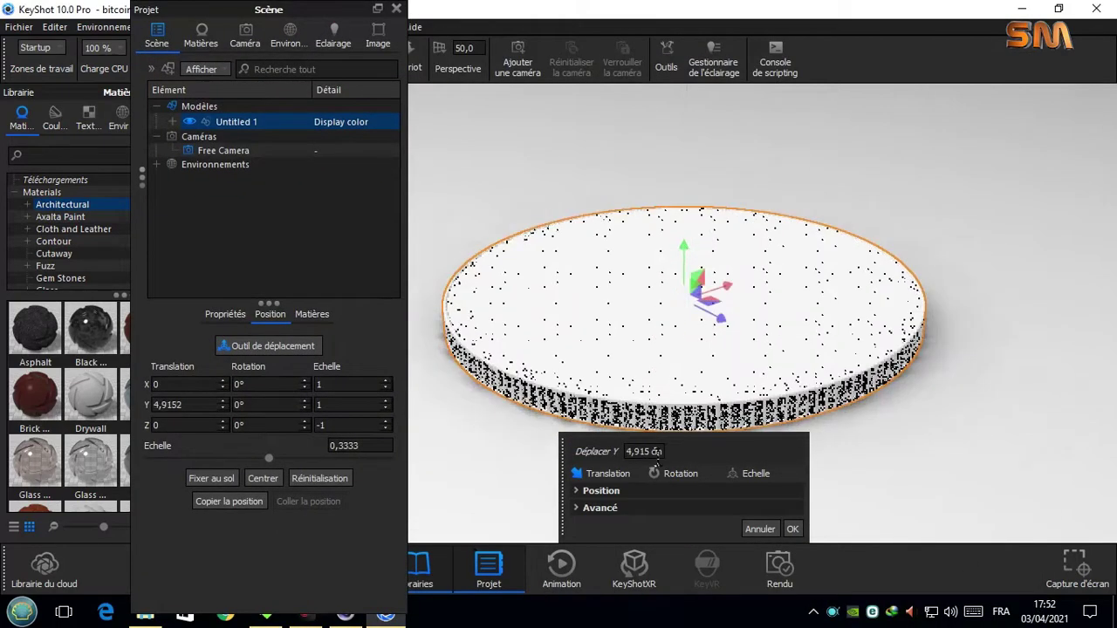
click(677, 477)
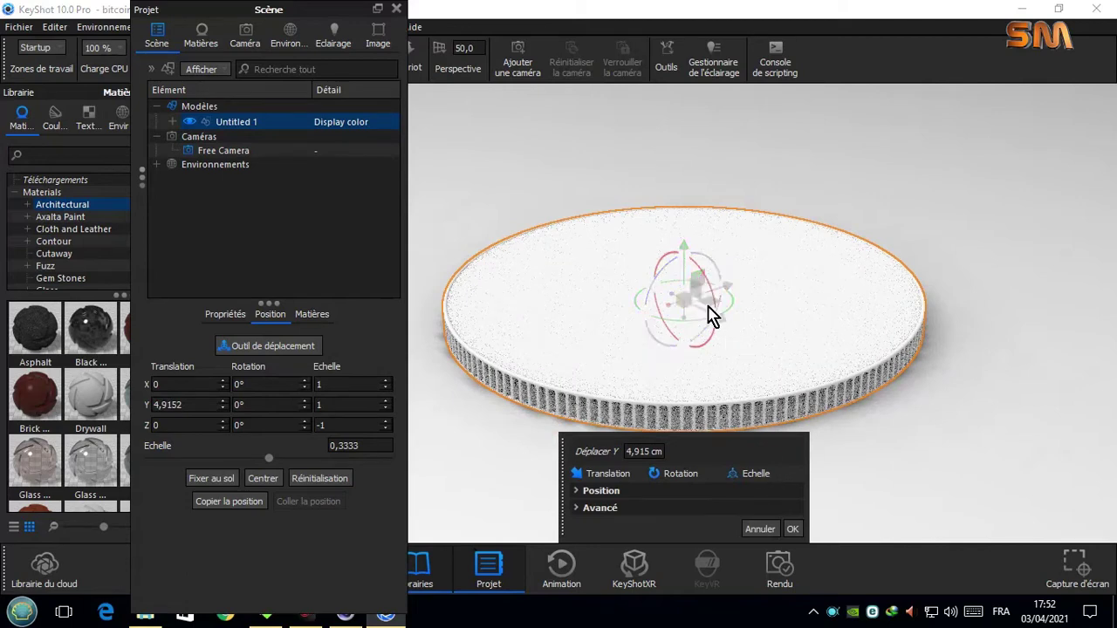
click(677, 474)
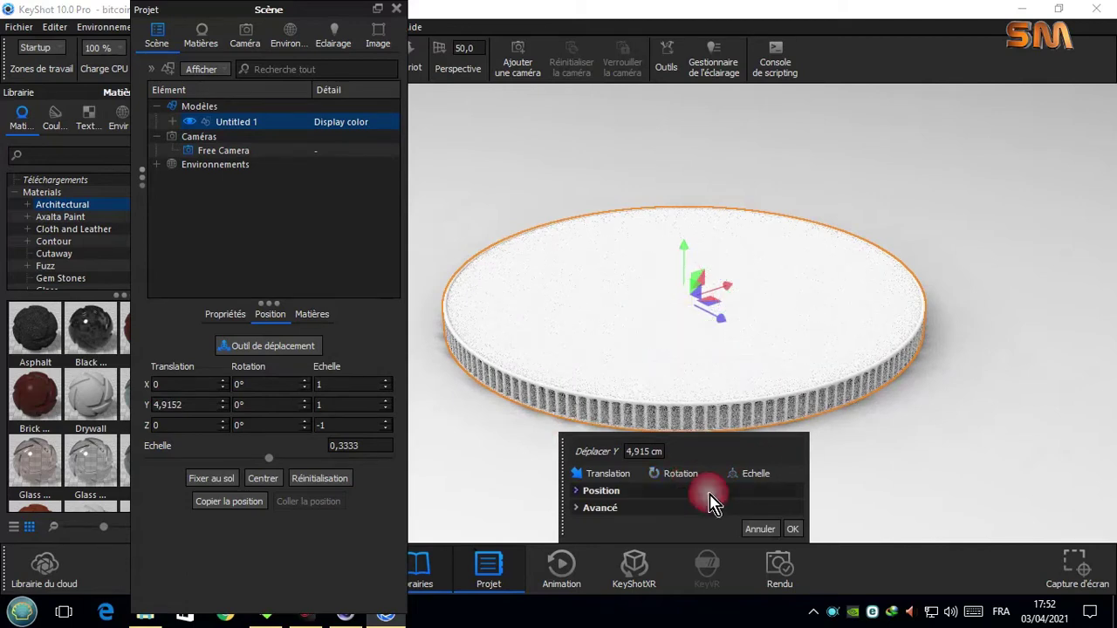
click(792, 531)
drag(398, 24, 780, 194)
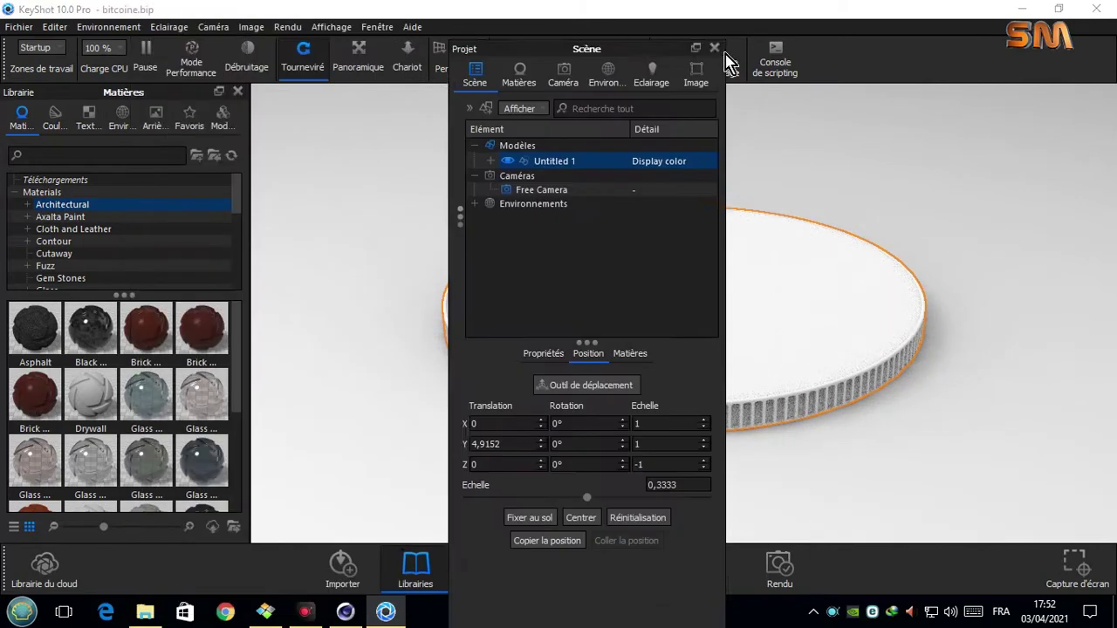
click(223, 122)
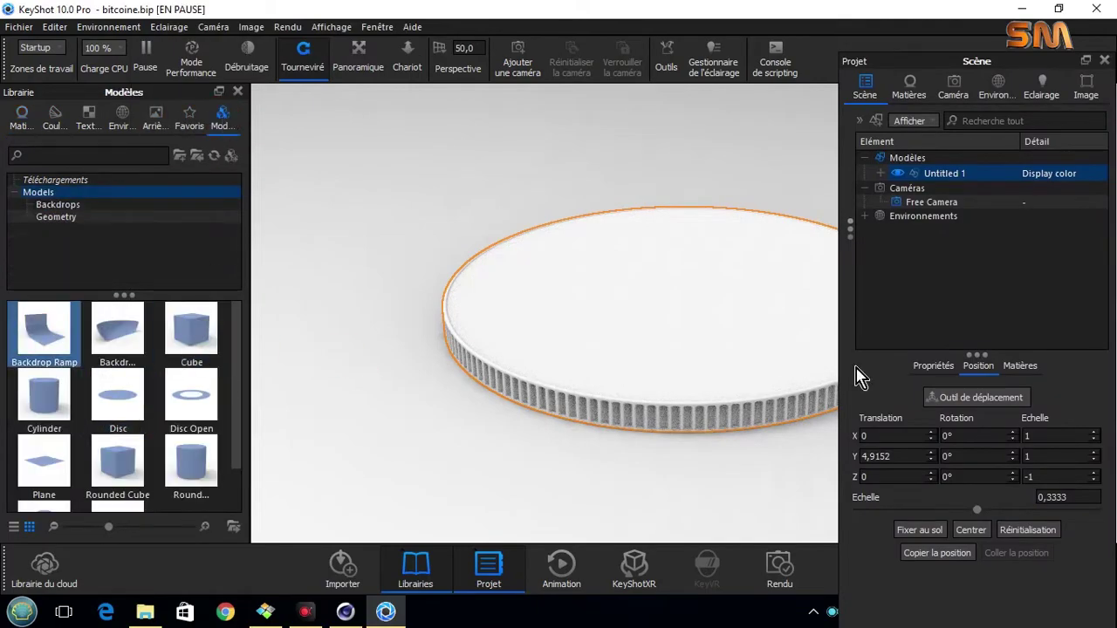
Place a Backdrop Ramp (scale 3) behind the coin for a blue background, then close the scene panel.
drag(859, 375, 893, 369)
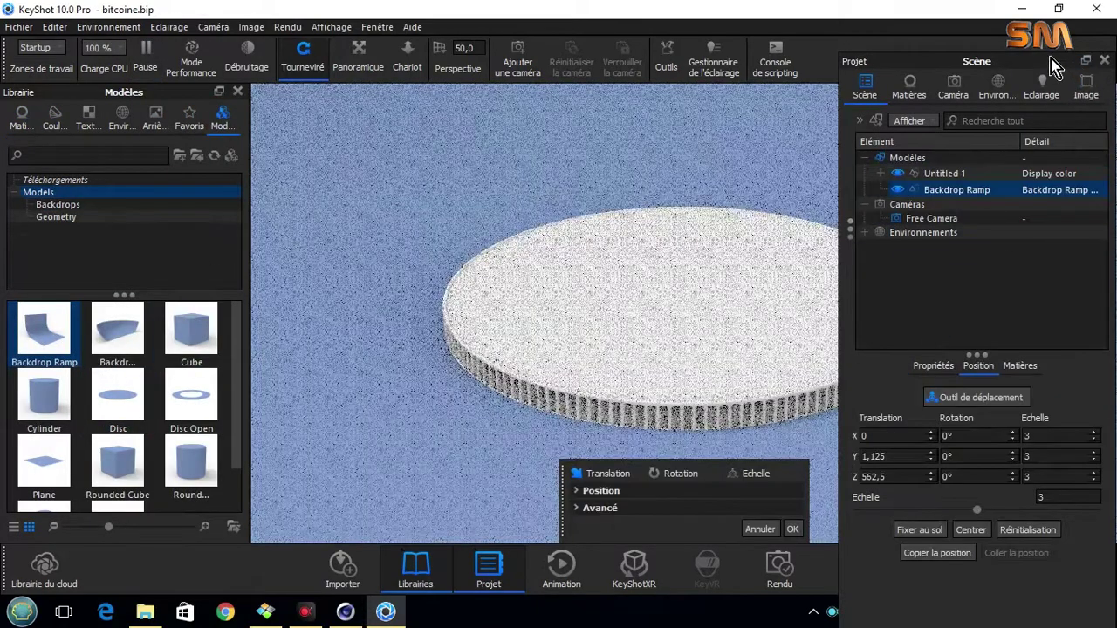
drag(1054, 65, 544, 29)
click(462, 360)
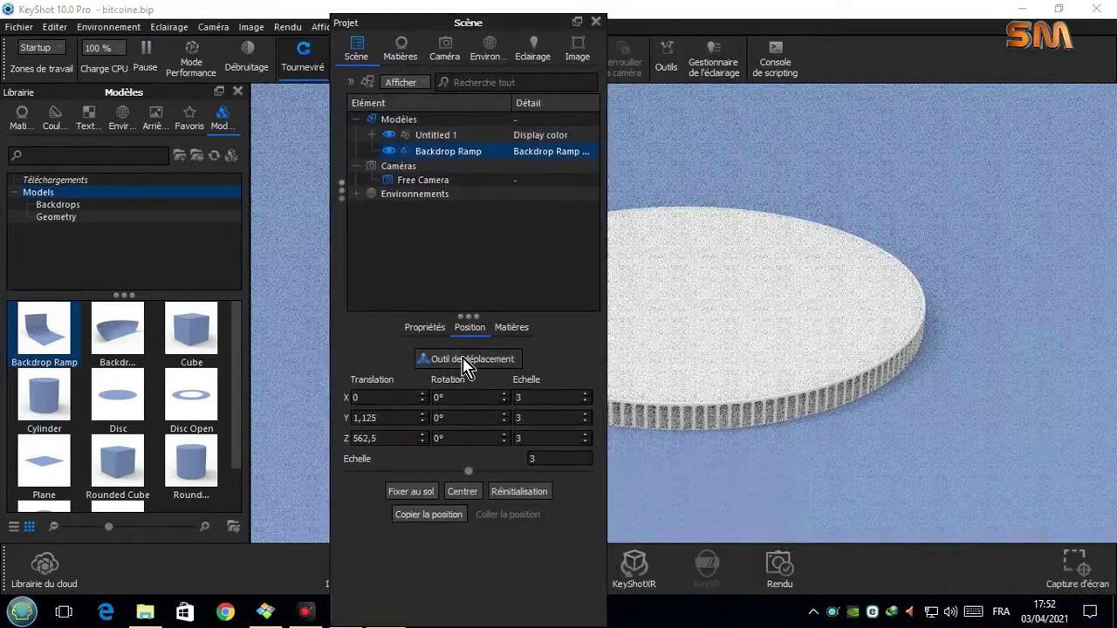
click(482, 369)
click(471, 359)
click(471, 359)
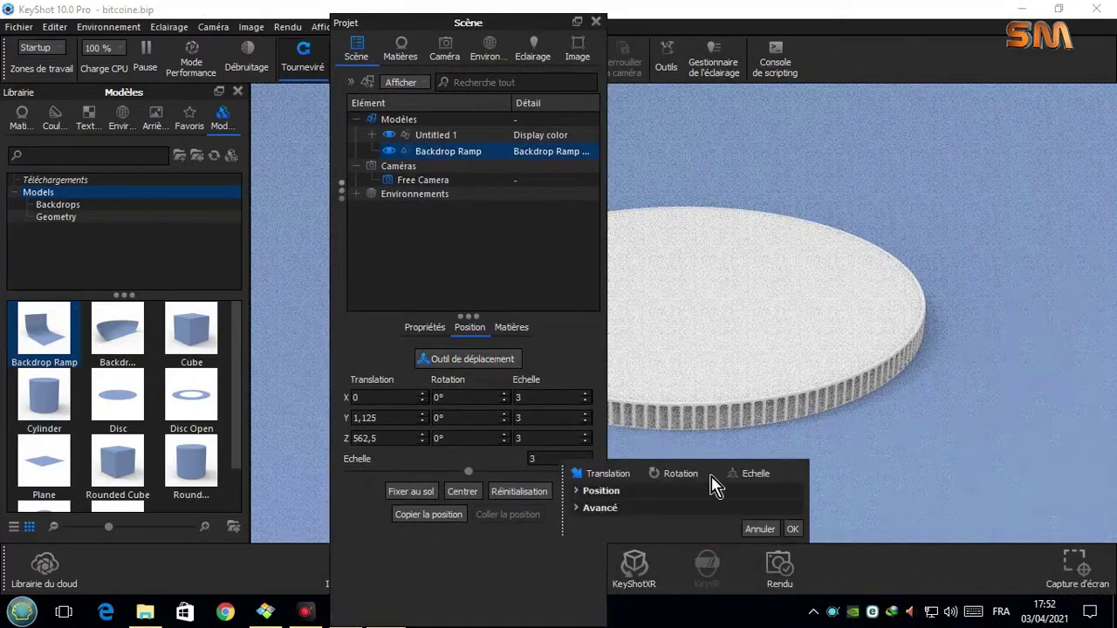
click(794, 529)
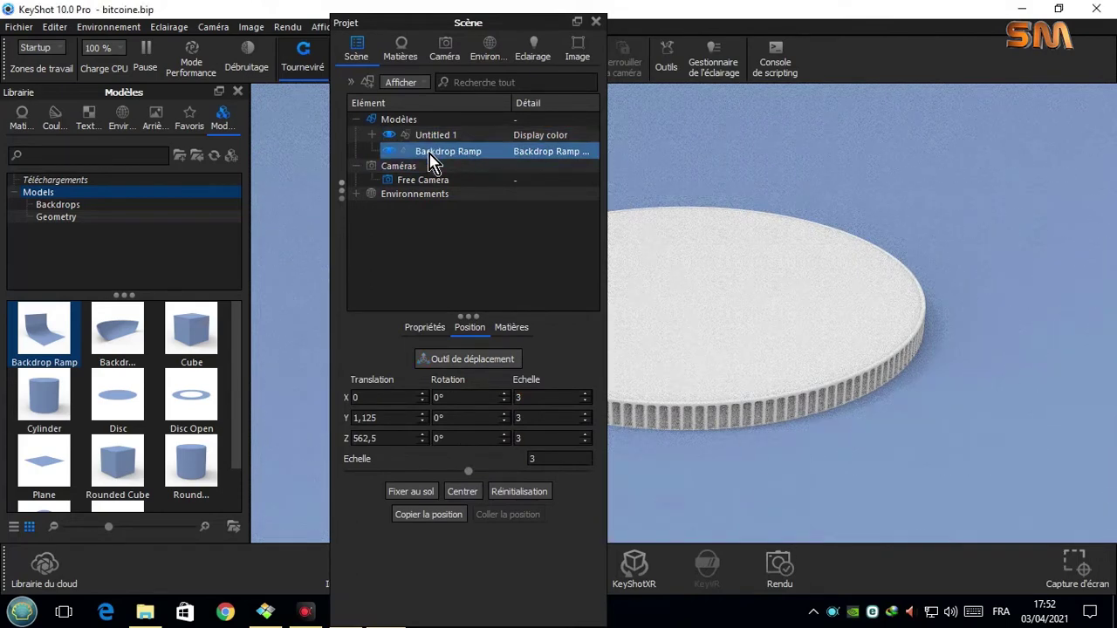
click(596, 21)
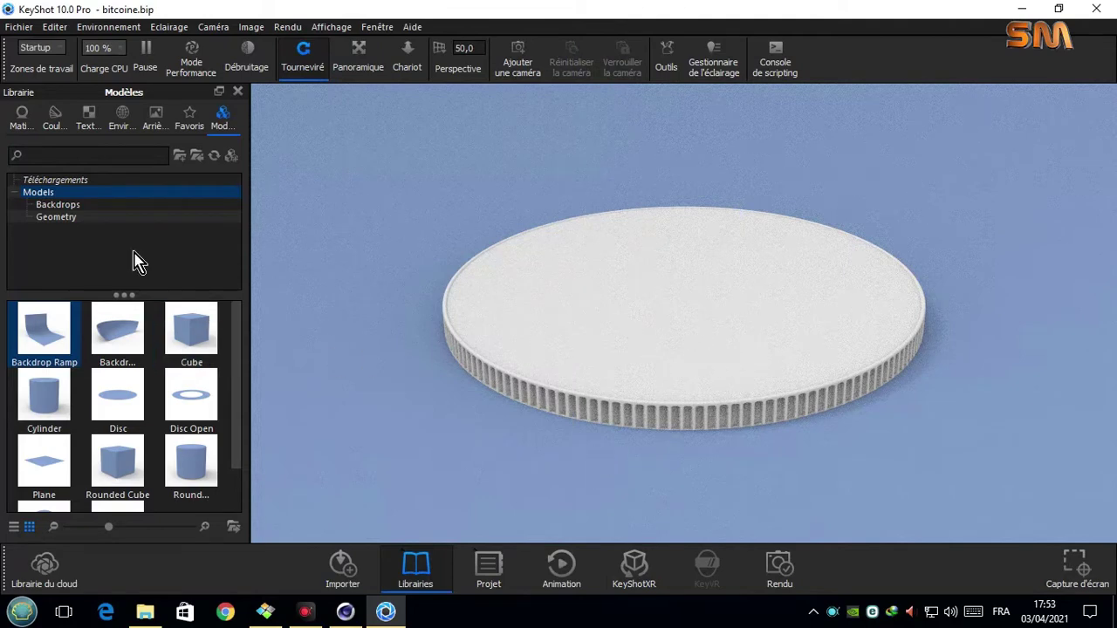
Move the Untitled 1 coin up to Y 6.9297 with the move gizmo, confirm, and close the scene panel.
click(486, 576)
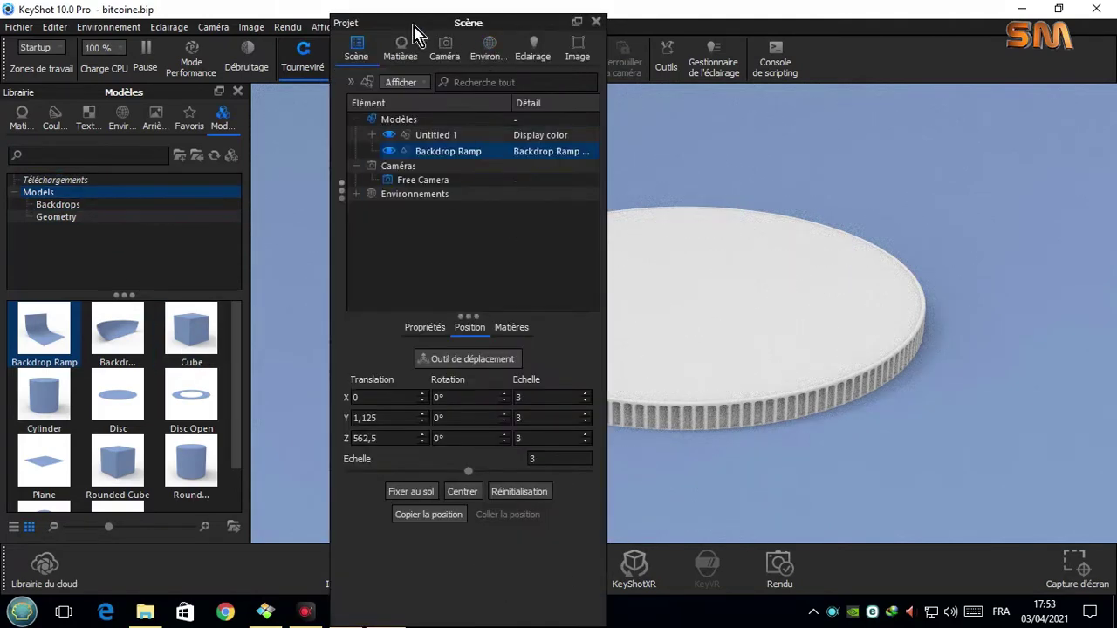
drag(414, 34, 187, 11)
click(180, 113)
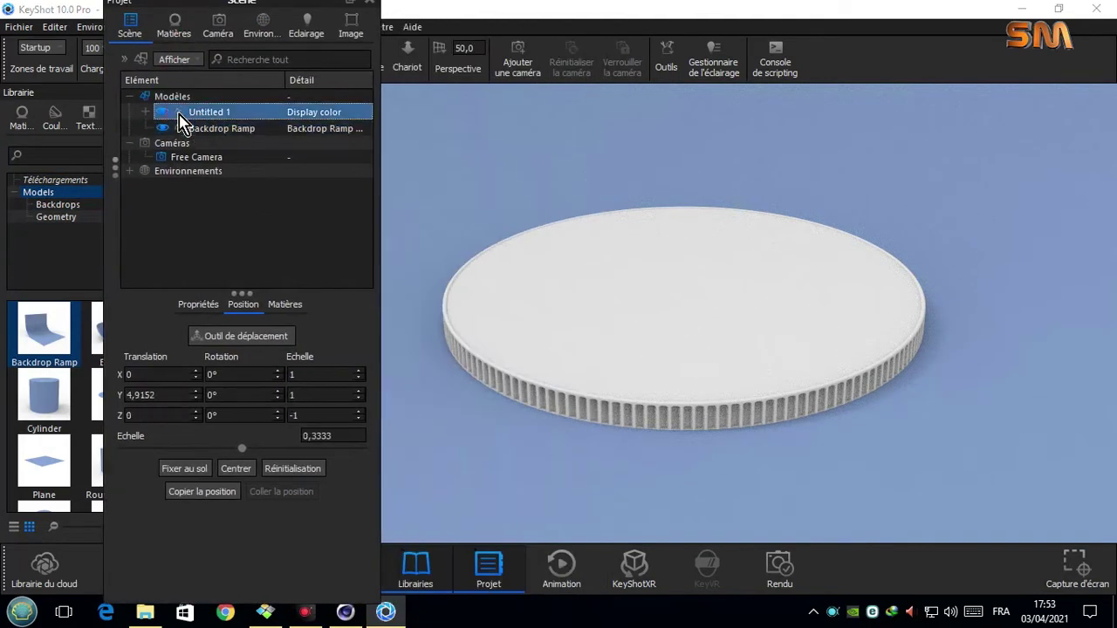
click(244, 338)
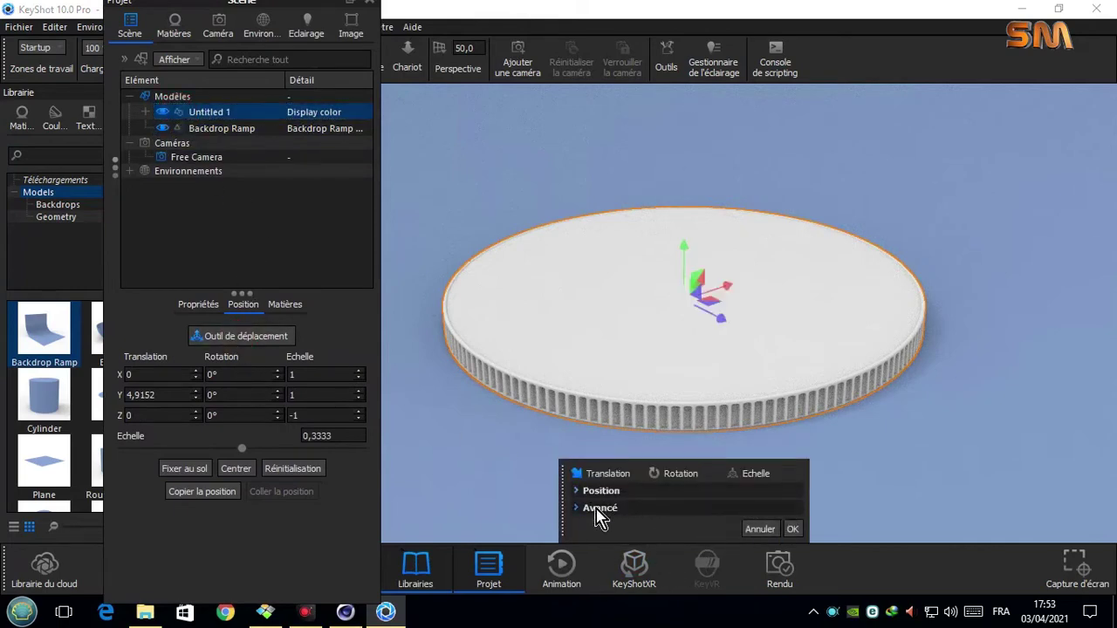
click(577, 494)
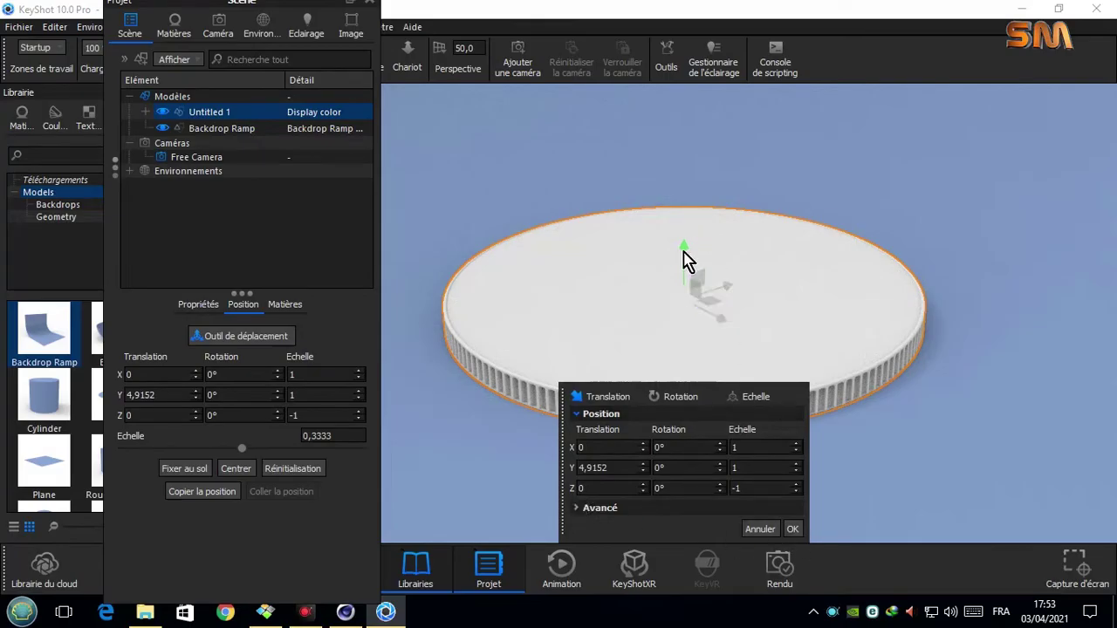
drag(685, 259, 681, 252)
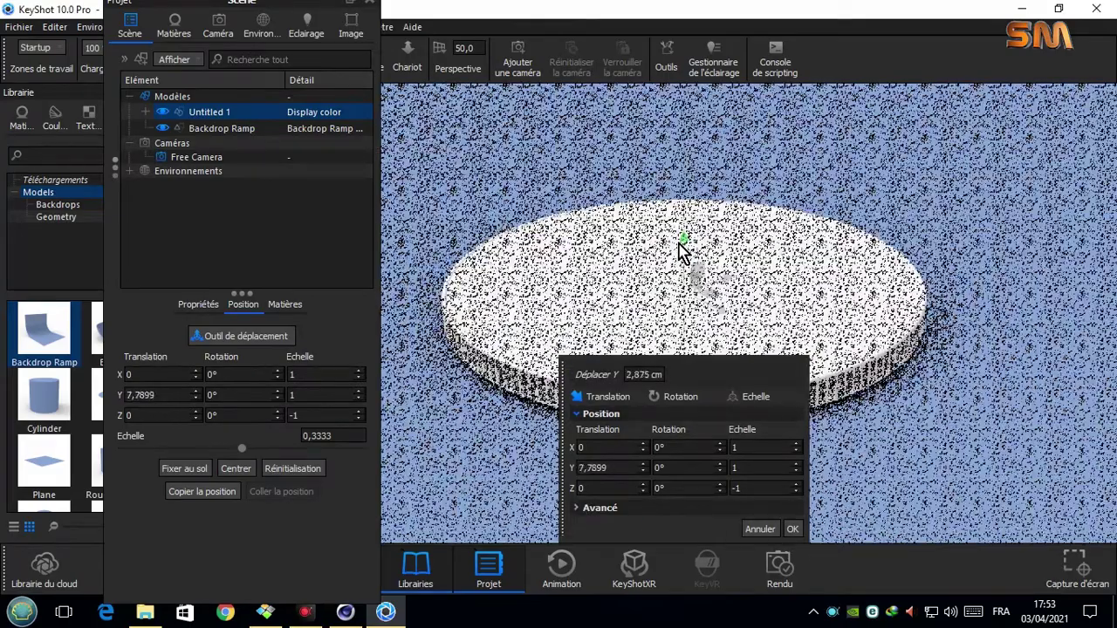
drag(681, 251, 683, 253)
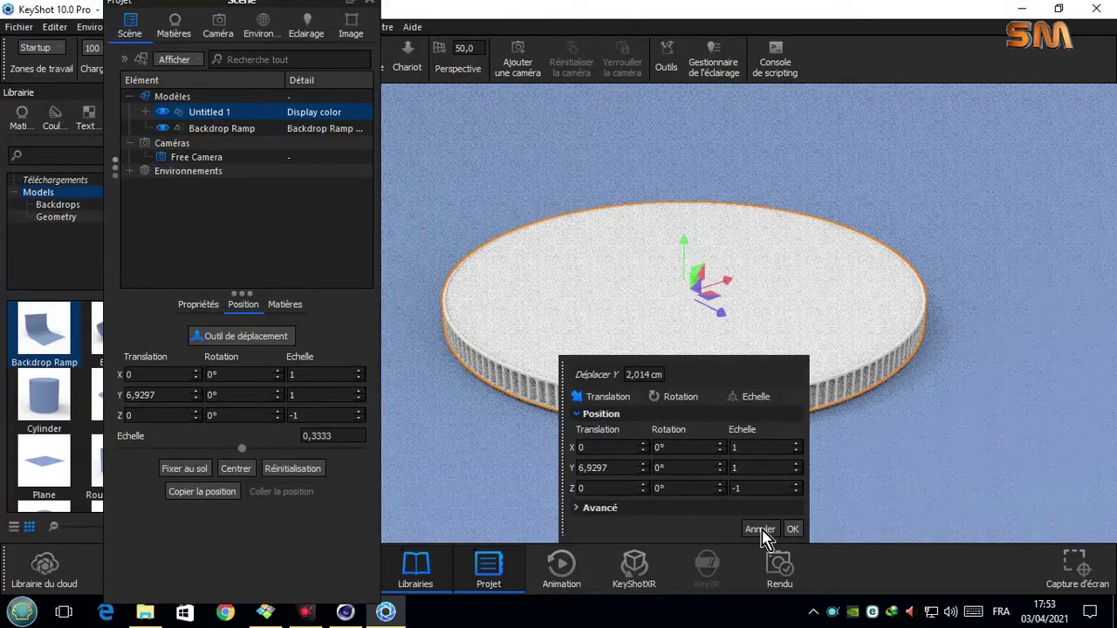
click(790, 529)
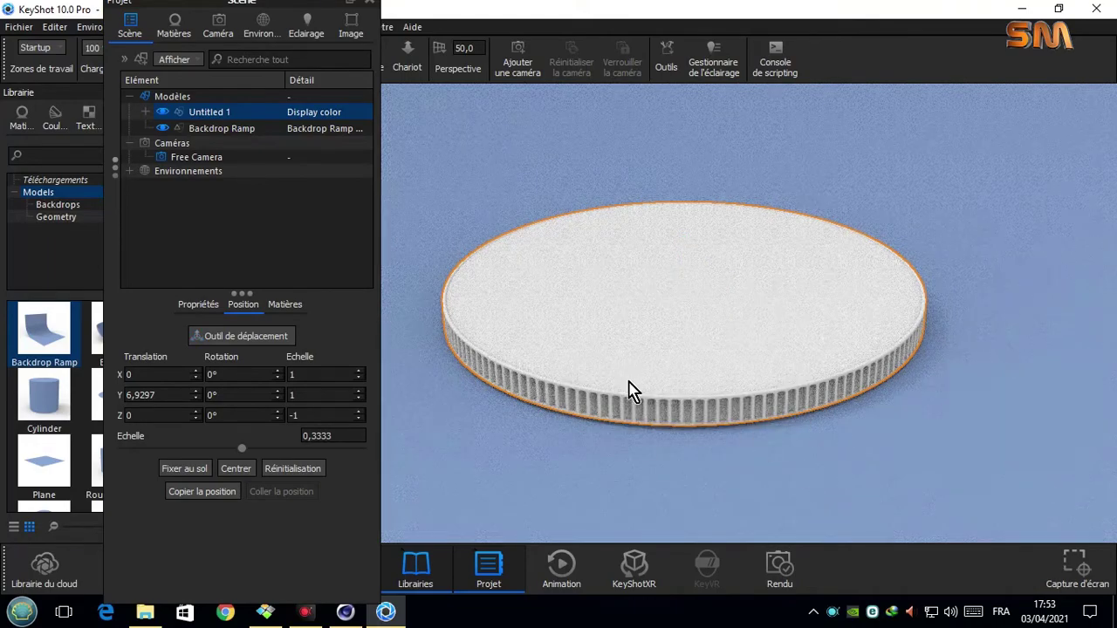
drag(303, 11, 287, 51)
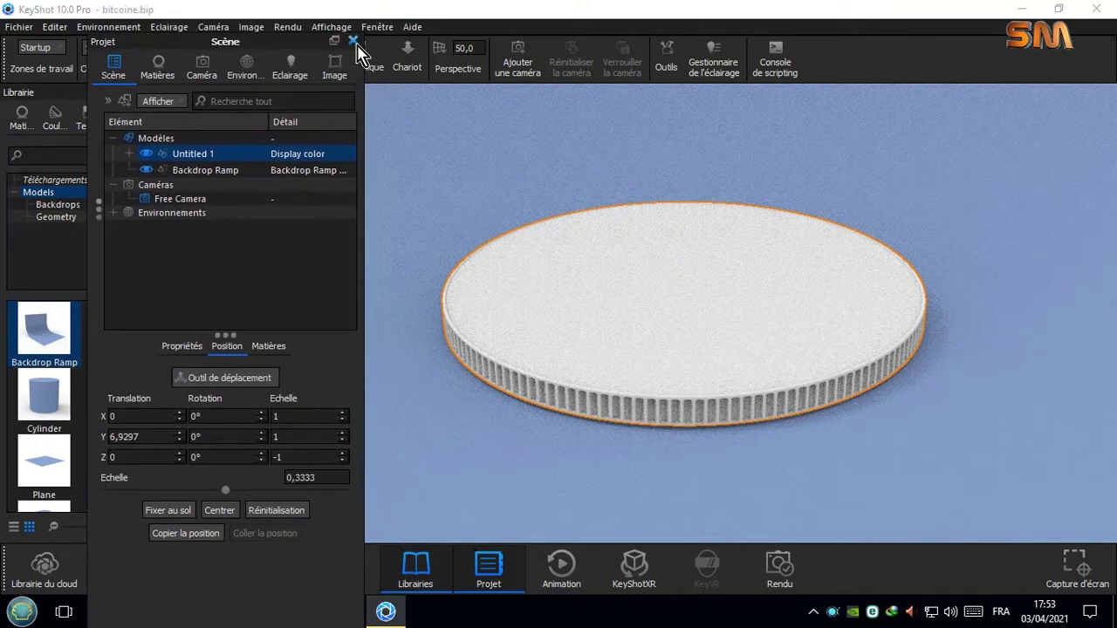
click(353, 42)
Copy the Untitled 1 coin model from the scene tree.
scroll(558, 386, down, 2)
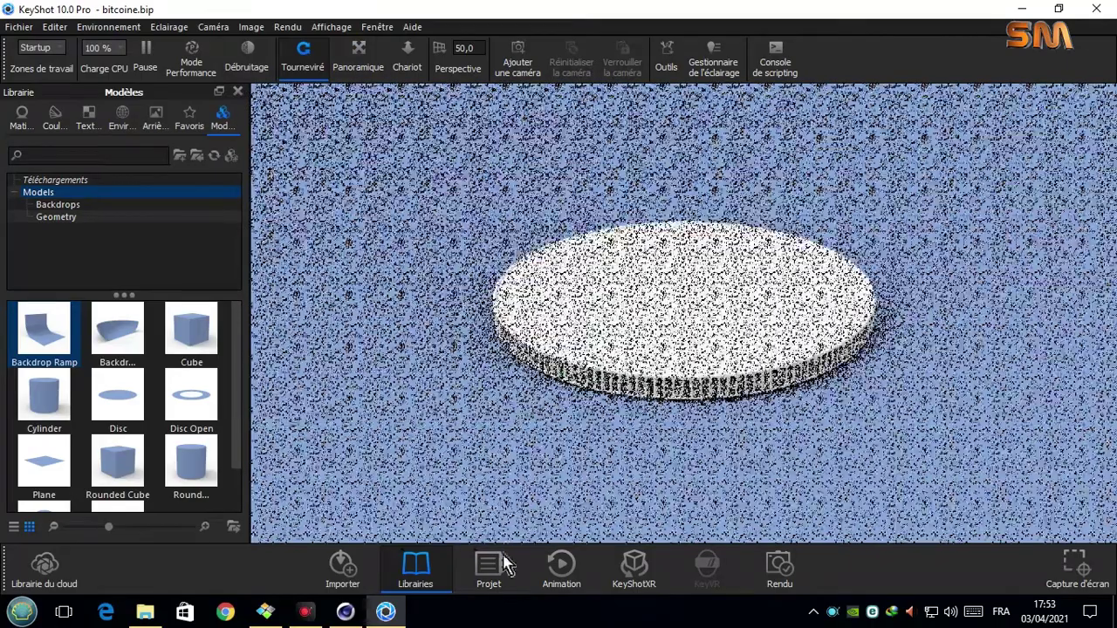
click(488, 567)
drag(225, 42, 930, 61)
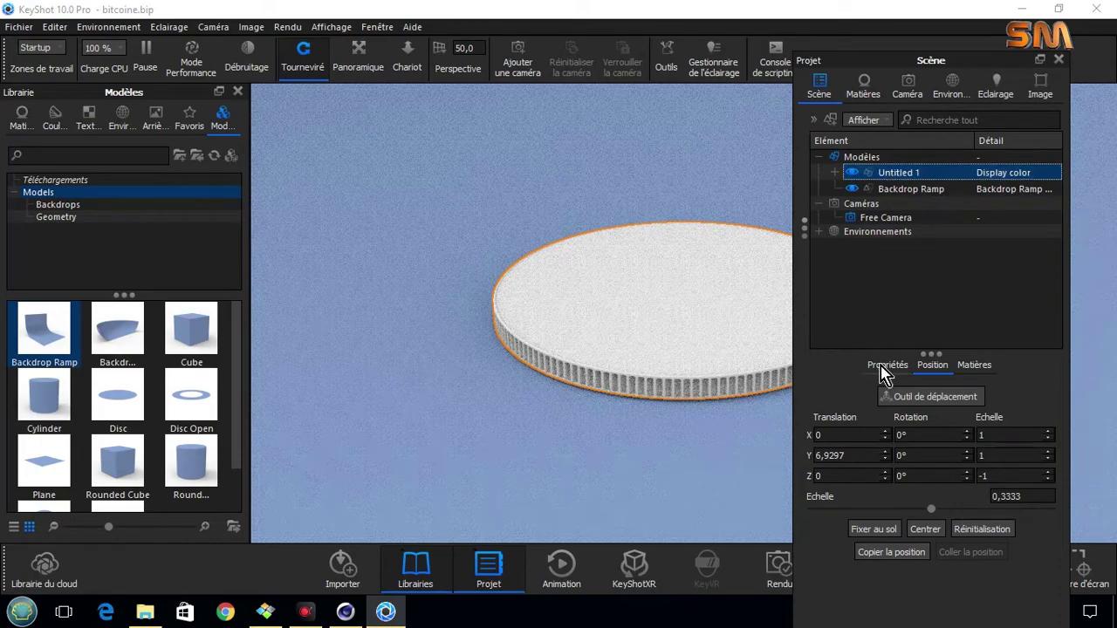
right_click(876, 181)
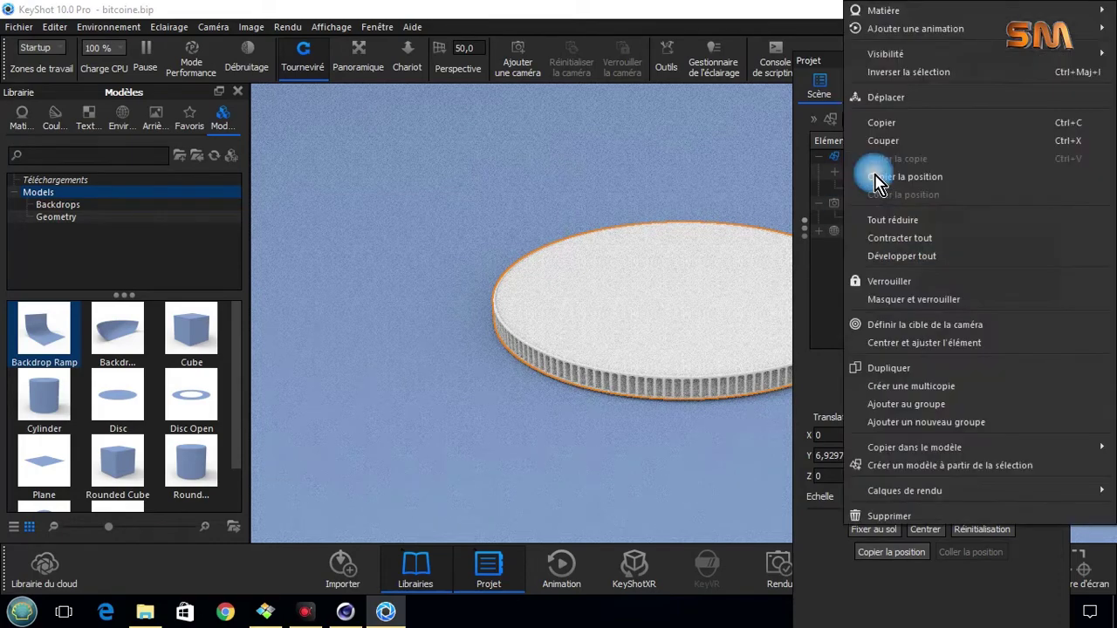
click(893, 125)
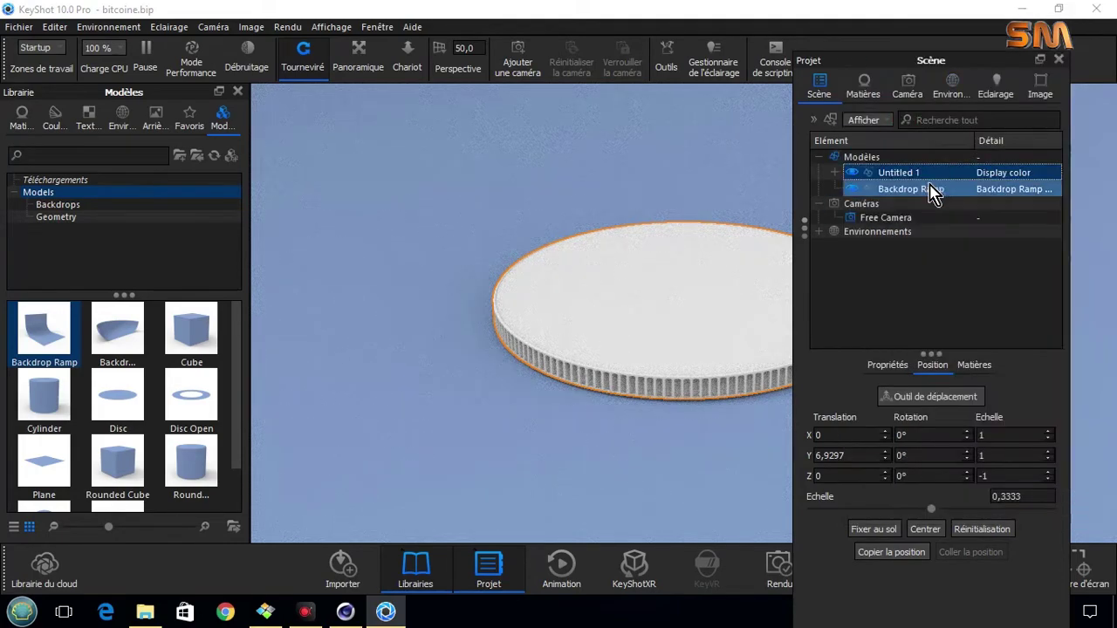
Paste the copy as 'Untitled 1 #1' and slide it along X to about -106.4.
click(928, 262)
click(876, 186)
right_click(864, 180)
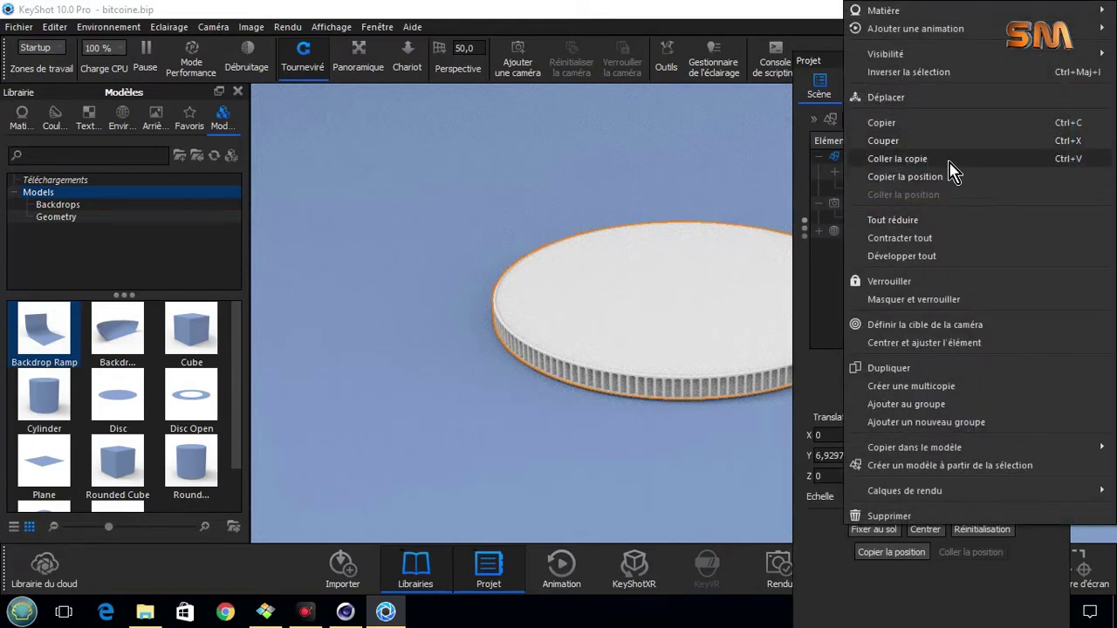
click(923, 161)
click(1002, 381)
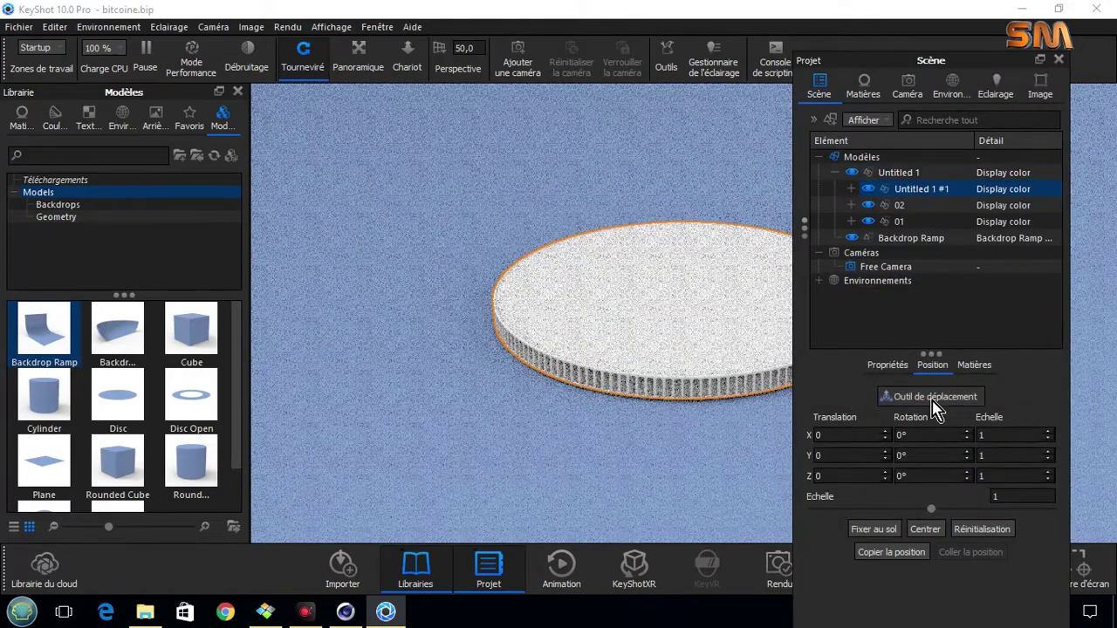
click(926, 399)
drag(728, 287, 574, 316)
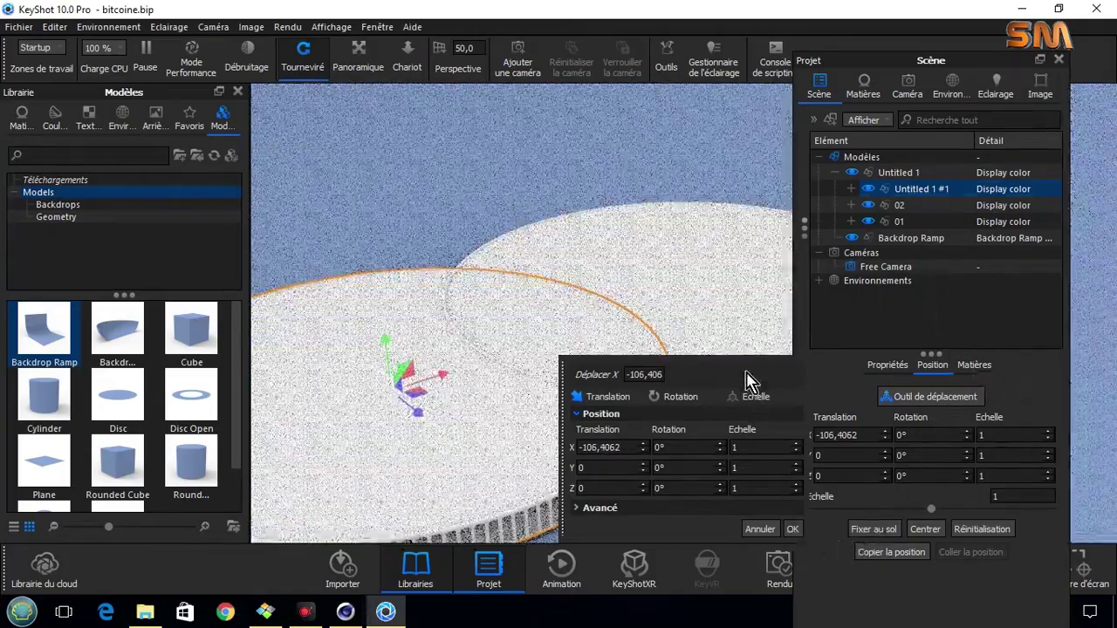
Rotate the copied coin about 3.5° around the Z axis.
drag(748, 378, 1082, 571)
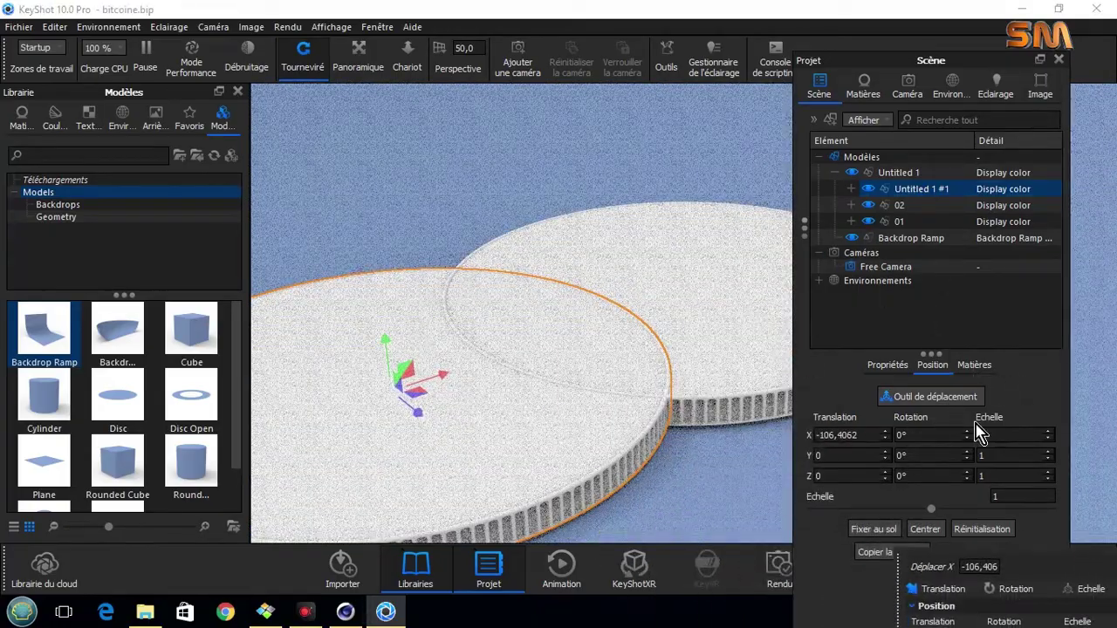
drag(938, 556, 746, 262)
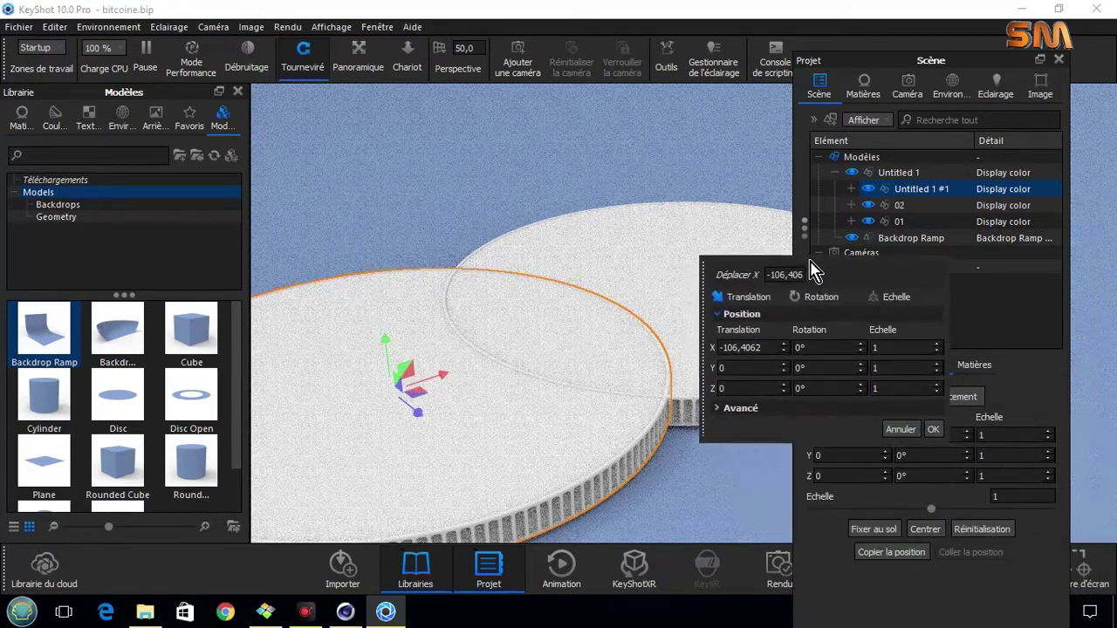
click(790, 305)
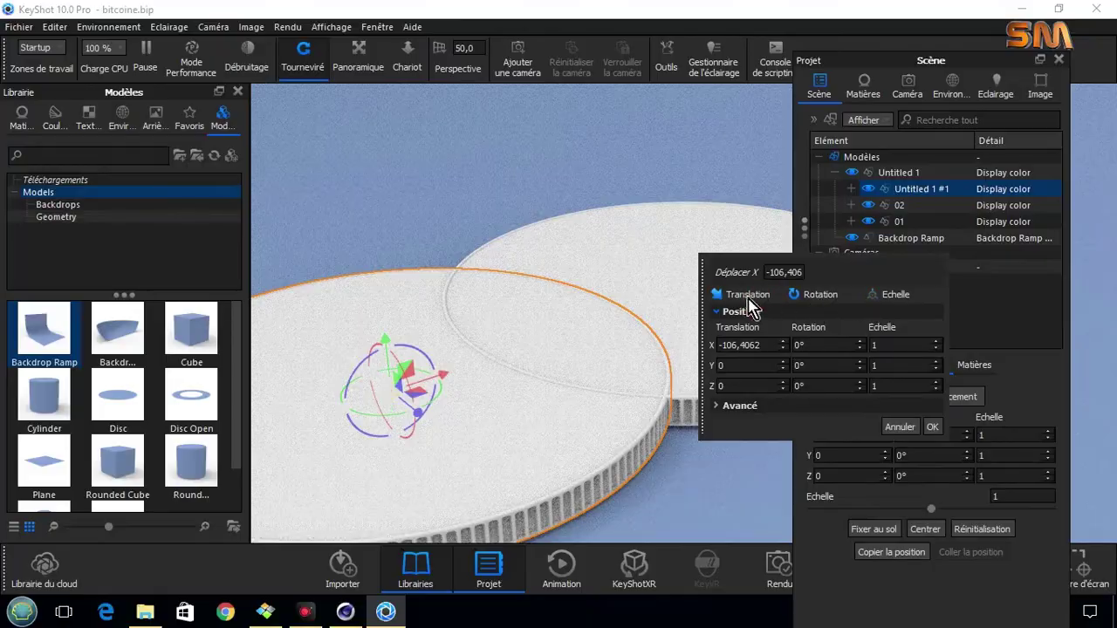
drag(362, 381, 366, 393)
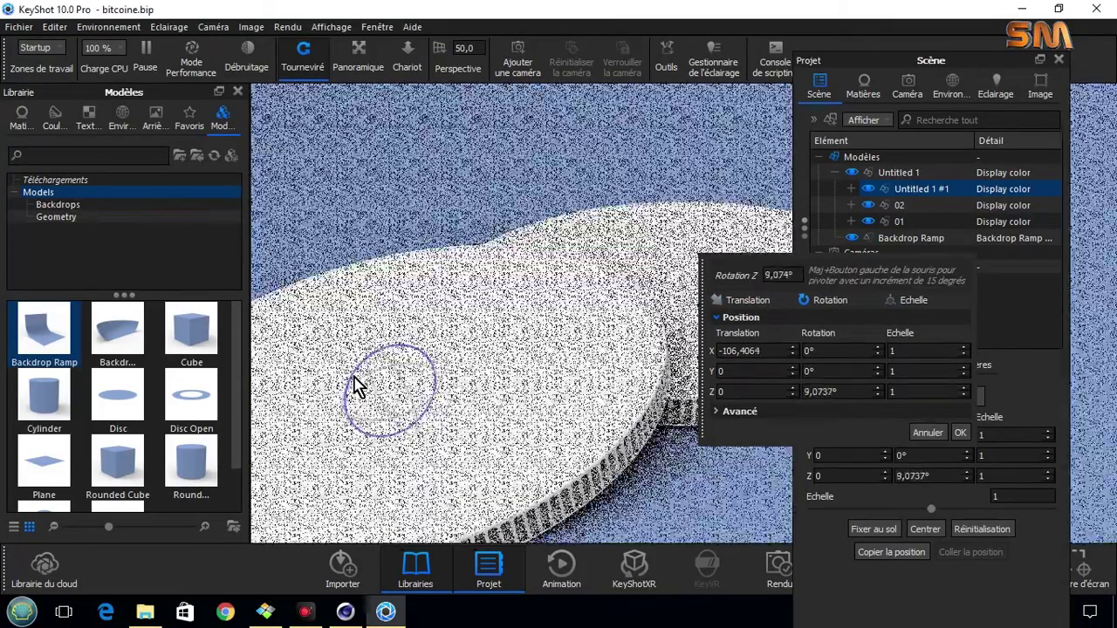
Shift the copy to Y 3.9124 at X -106.6466, confirm, and close the project panel.
scroll(410, 384, down, 3)
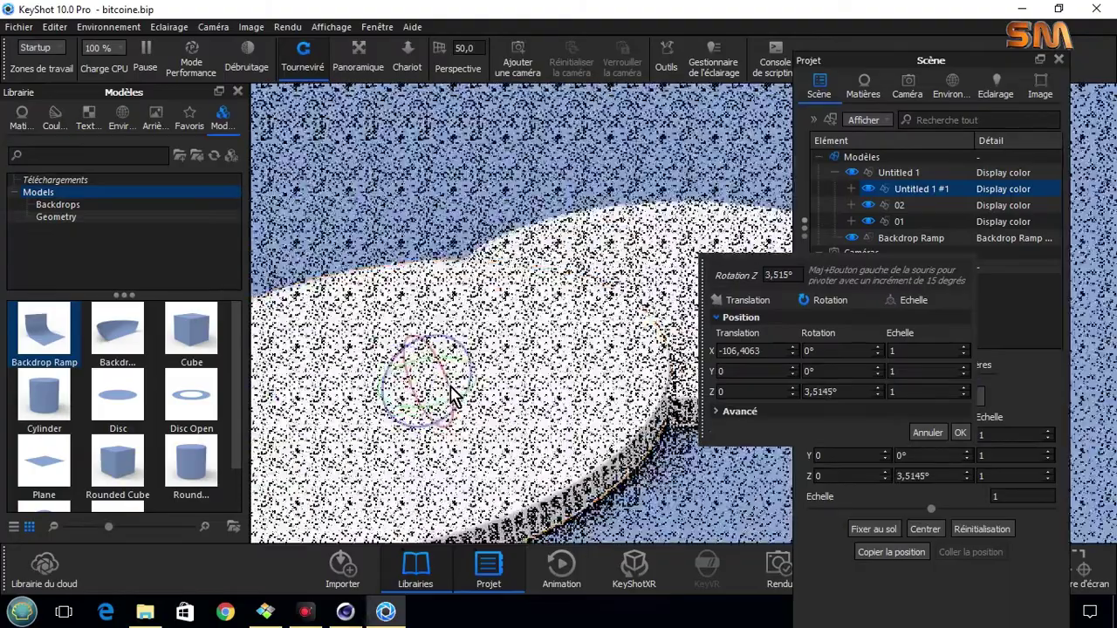
scroll(454, 391, down, 3)
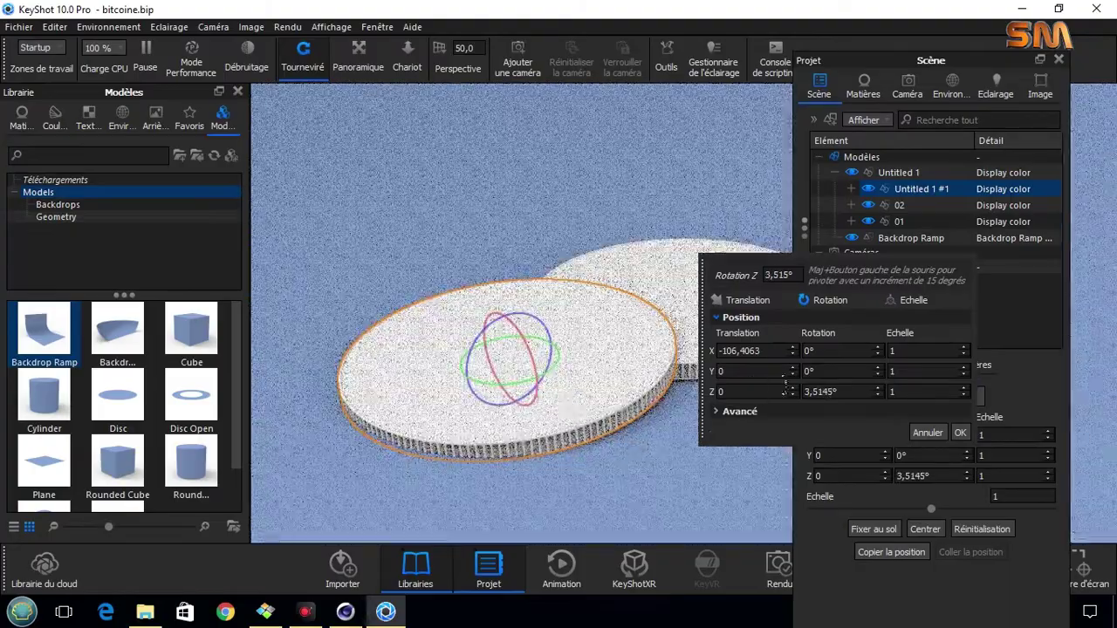
click(746, 301)
drag(503, 312, 516, 305)
click(932, 427)
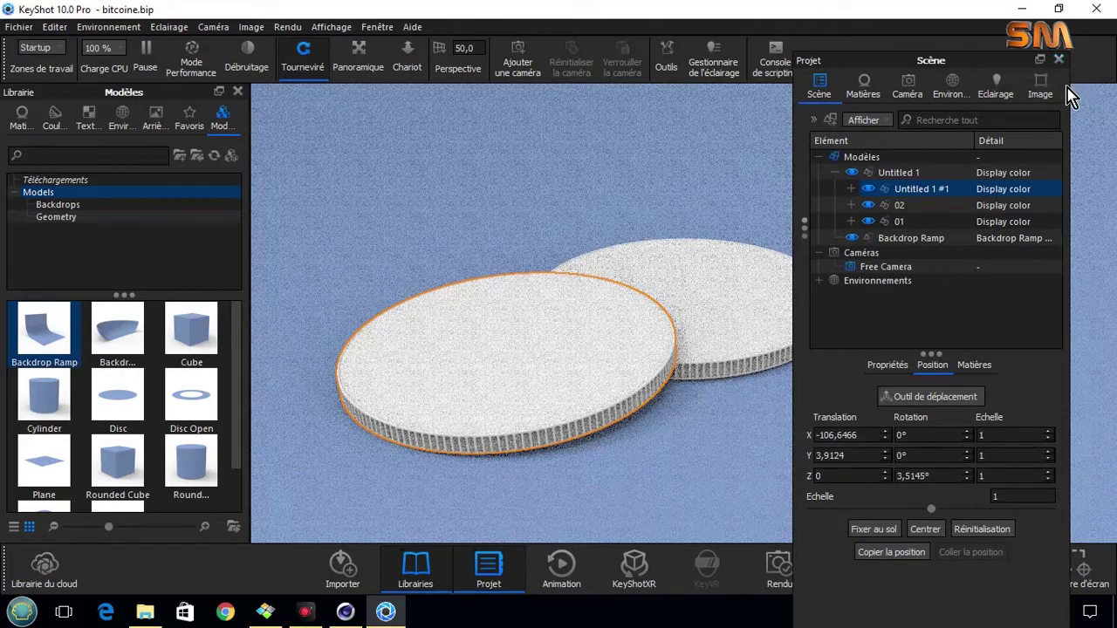
click(1058, 60)
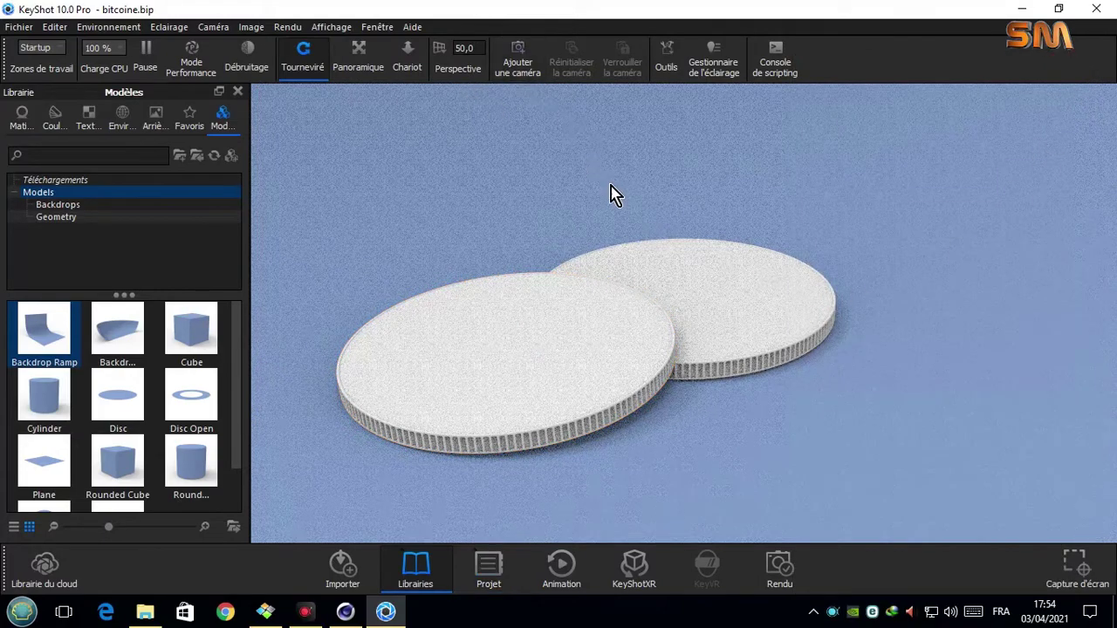
Show the project's materials and switch the library to the downloaded Materials category.
click(489, 572)
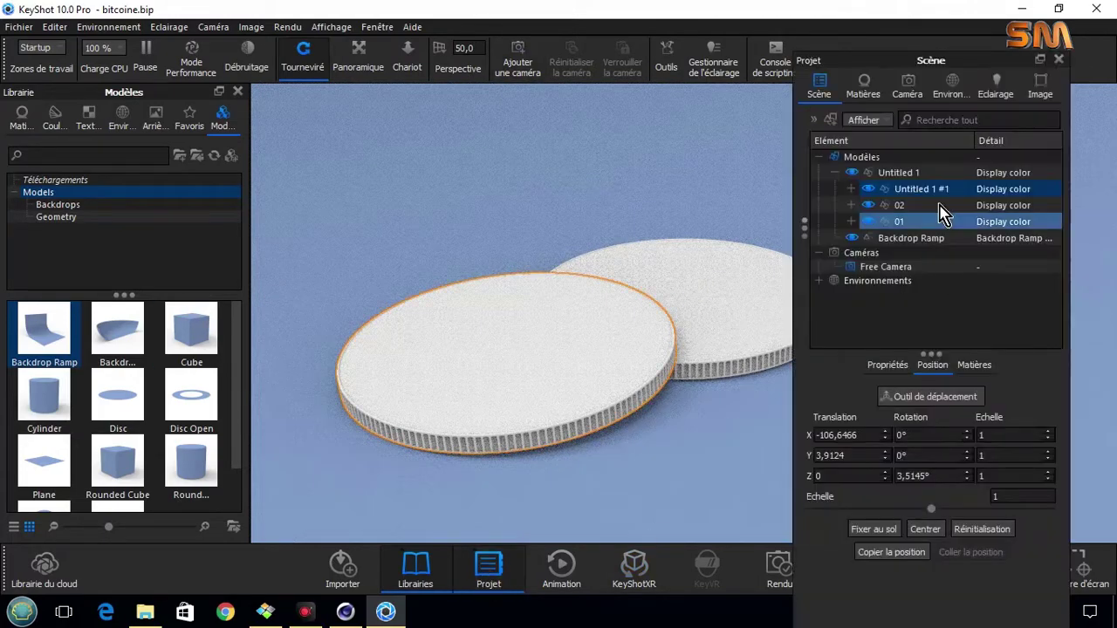
key(m)
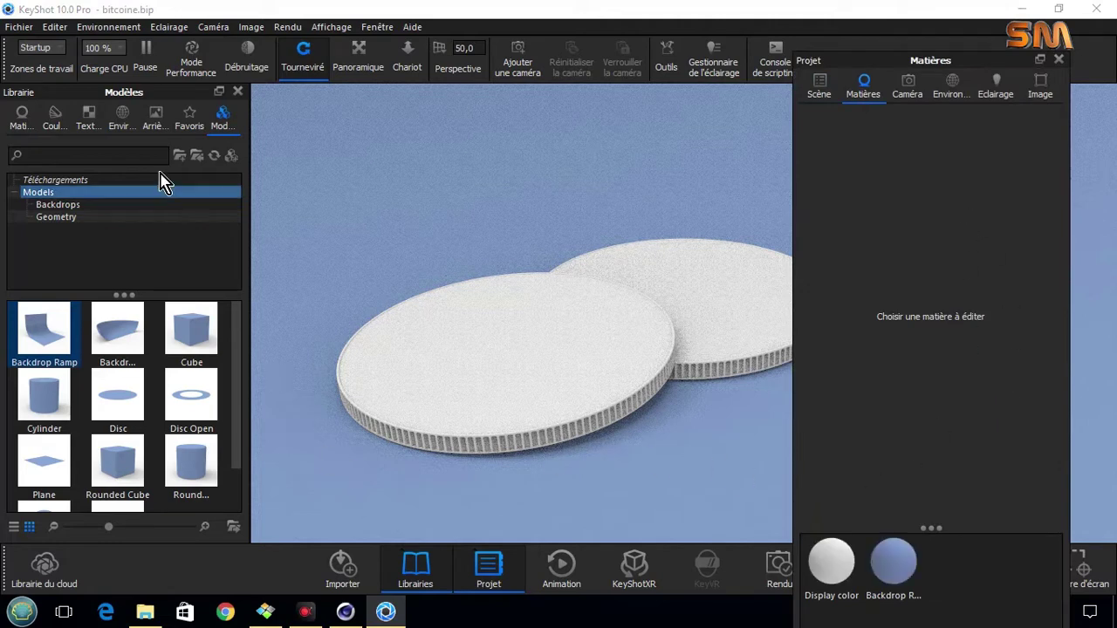
click(22, 114)
click(74, 185)
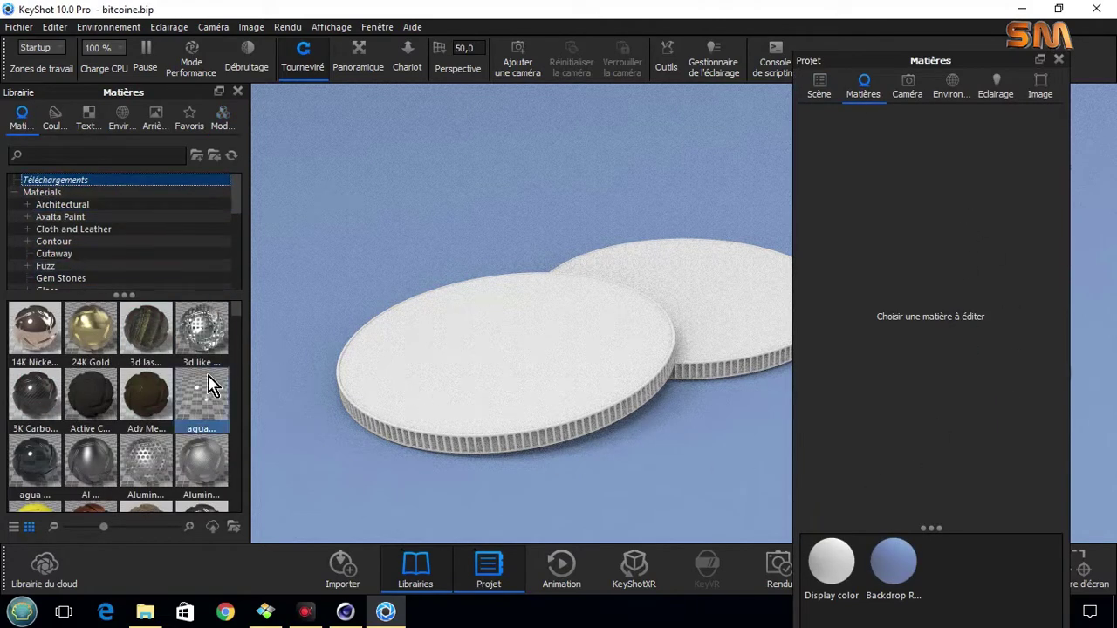
scroll(240, 332, down, 3)
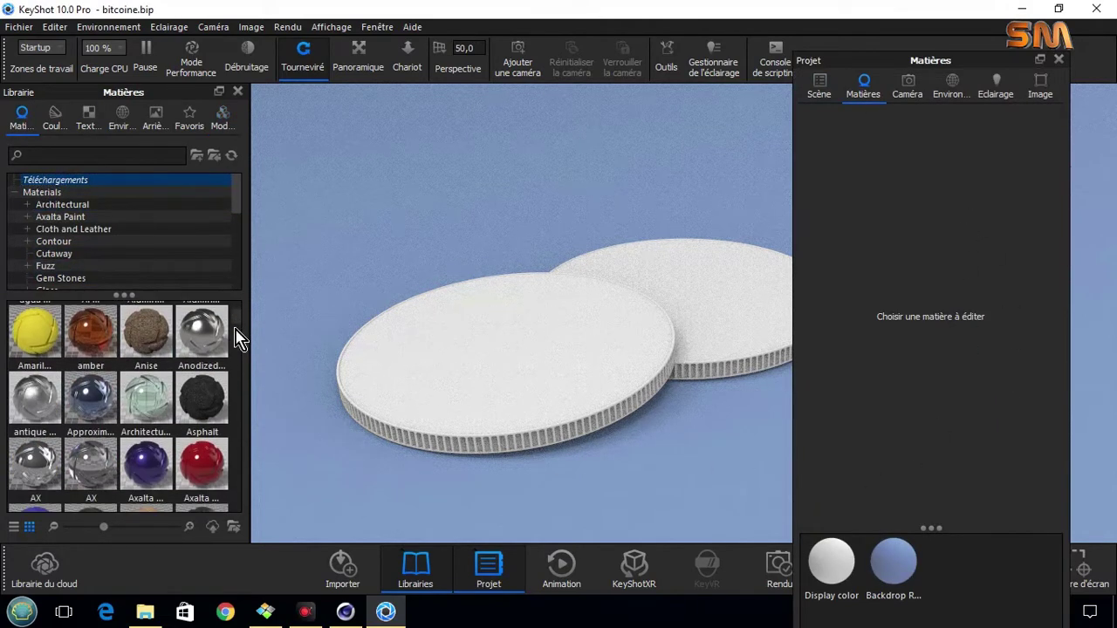
scroll(240, 336, down, 2)
scroll(240, 327, up, 6)
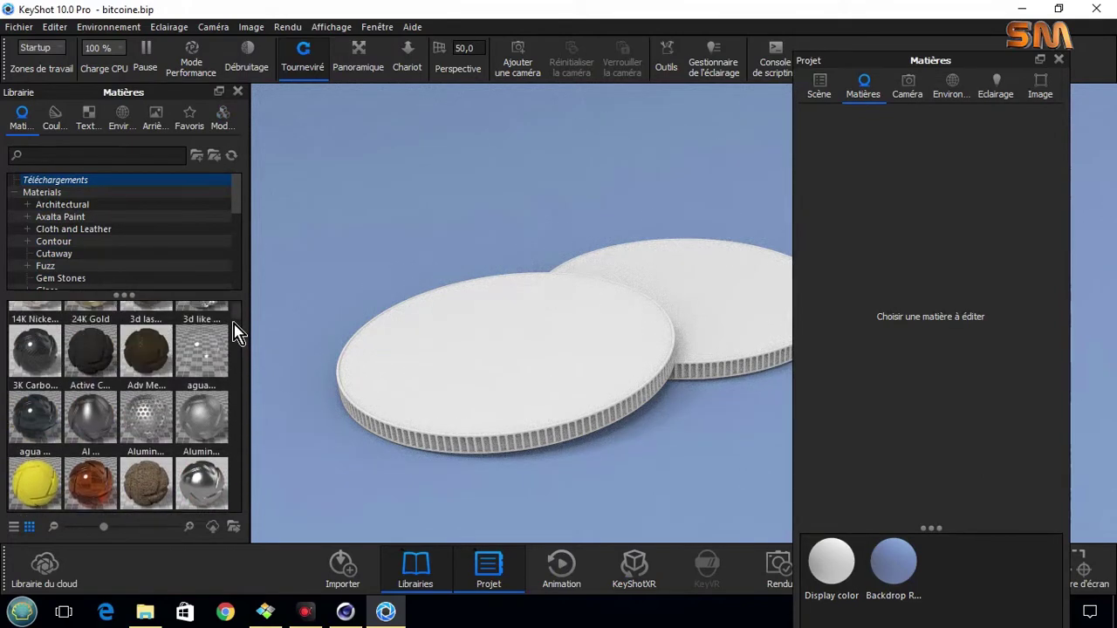
mouse_move(237, 330)
mouse_down()
mouse_move(240, 354)
mouse_move(239, 317)
mouse_up()
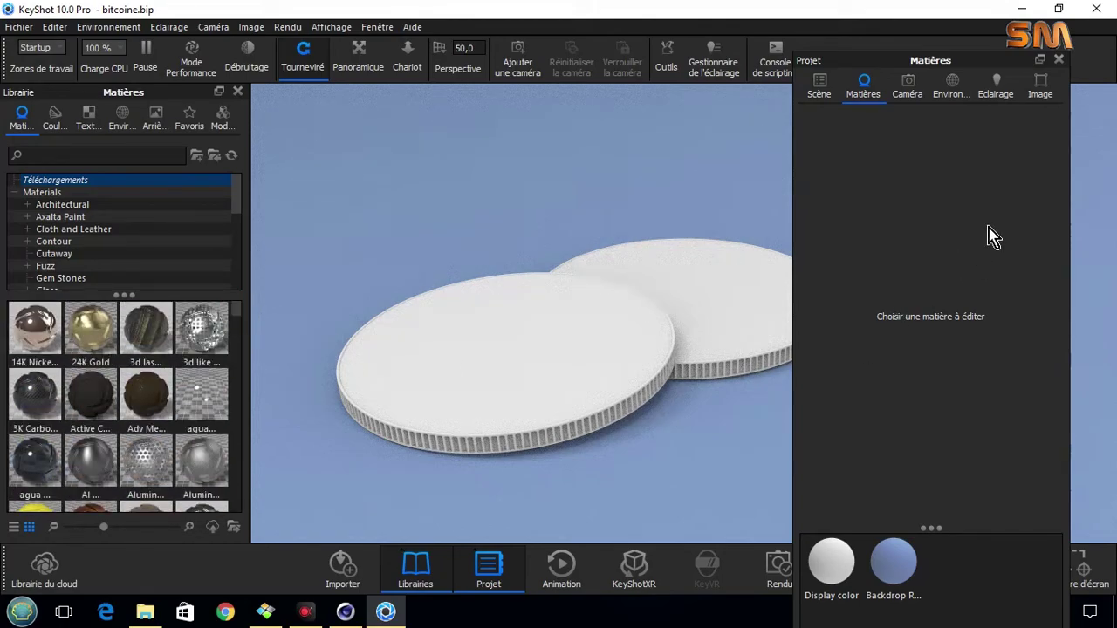
Open the Backdrop Ramp Material for editing.
drag(608, 229, 493, 274)
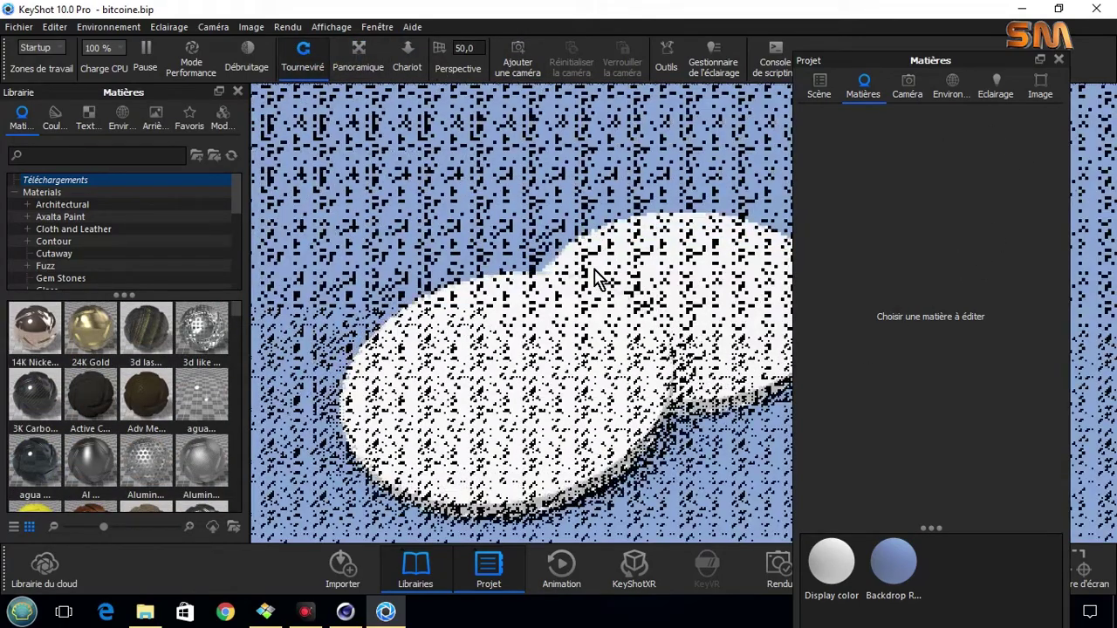
drag(811, 219, 960, 351)
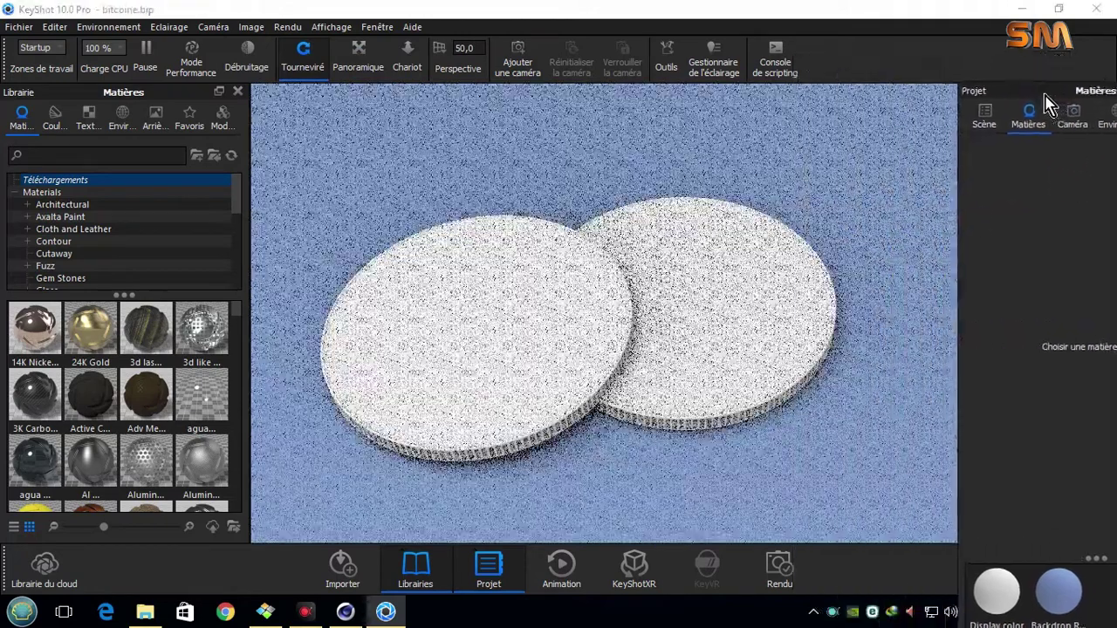
click(1016, 569)
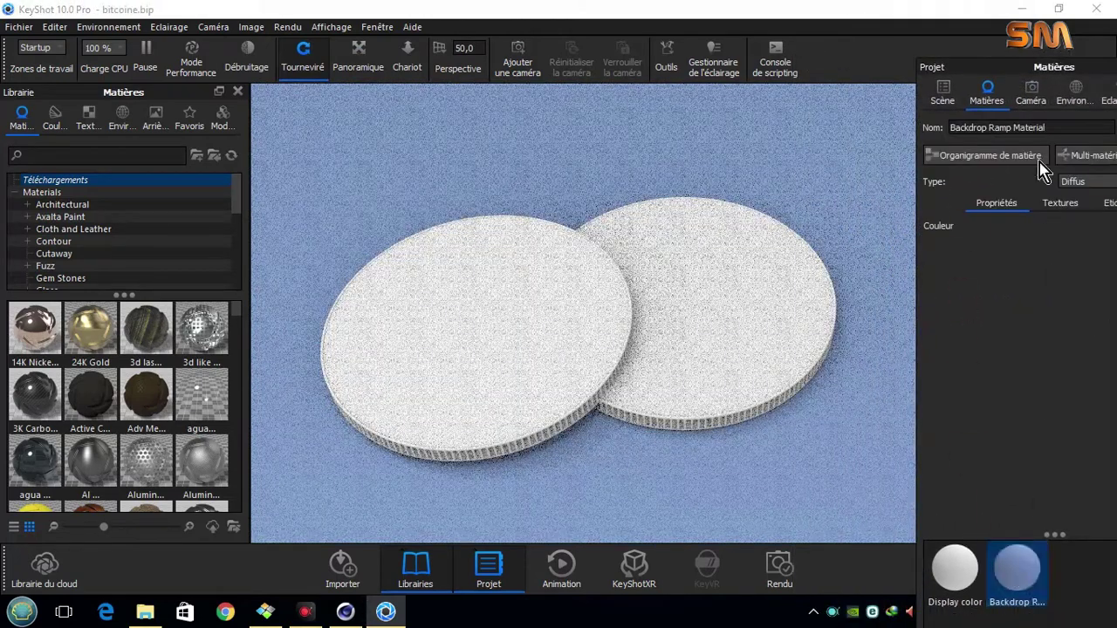
Float the material panel and start adding an image label to the backdrop, then cancel it.
mouse_move(997, 68)
mouse_down()
mouse_move(797, 46)
mouse_move(668, 11)
mouse_up()
click(827, 125)
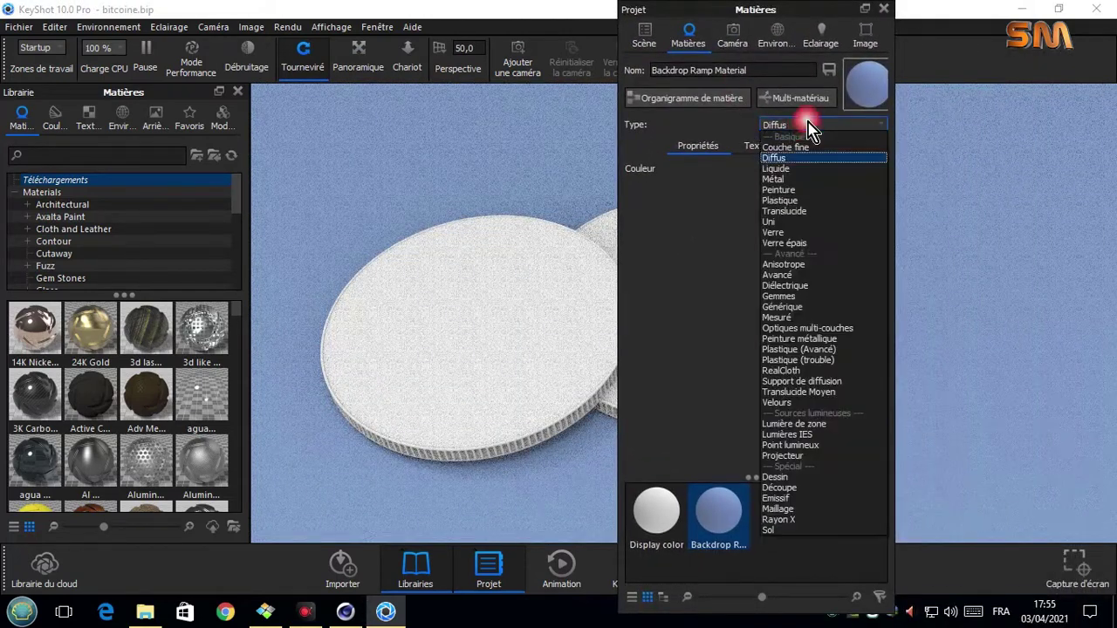
click(821, 140)
click(822, 149)
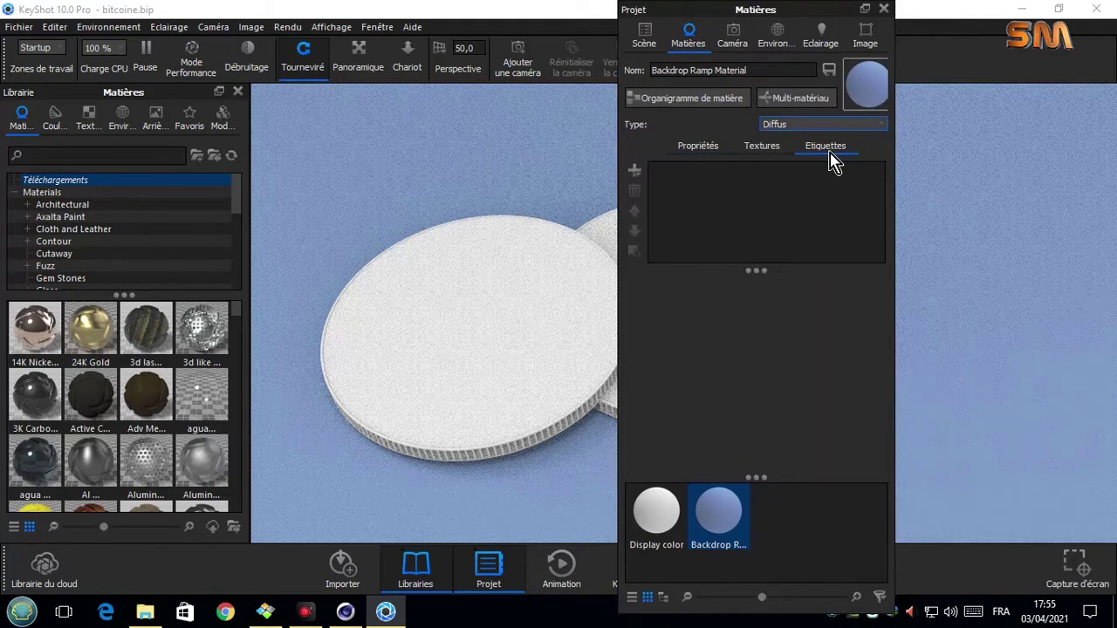
click(636, 170)
click(707, 174)
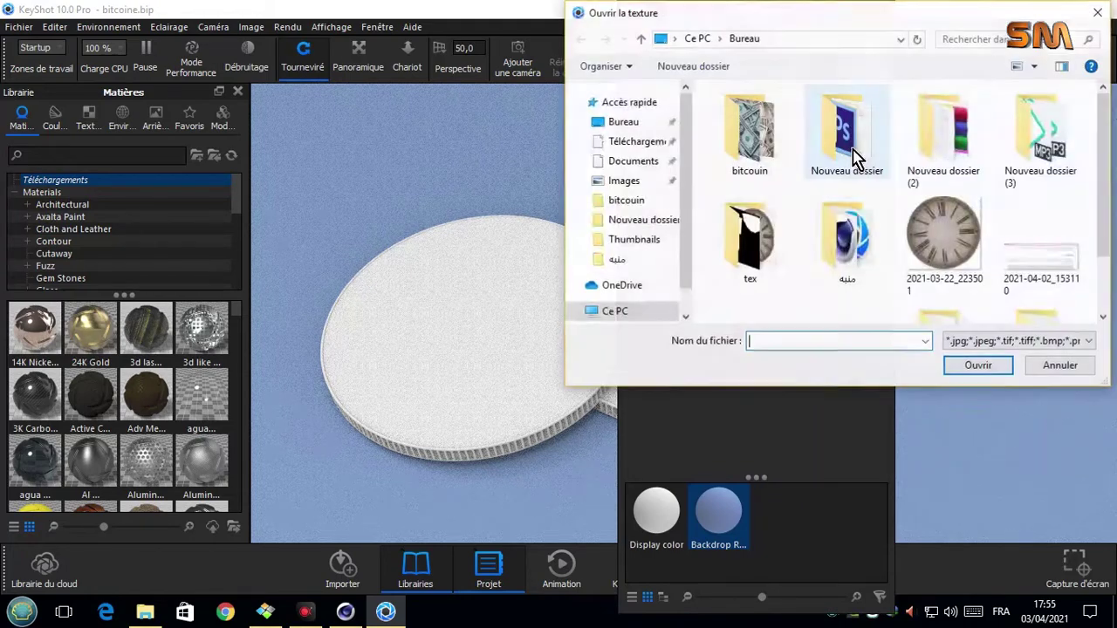
click(1098, 12)
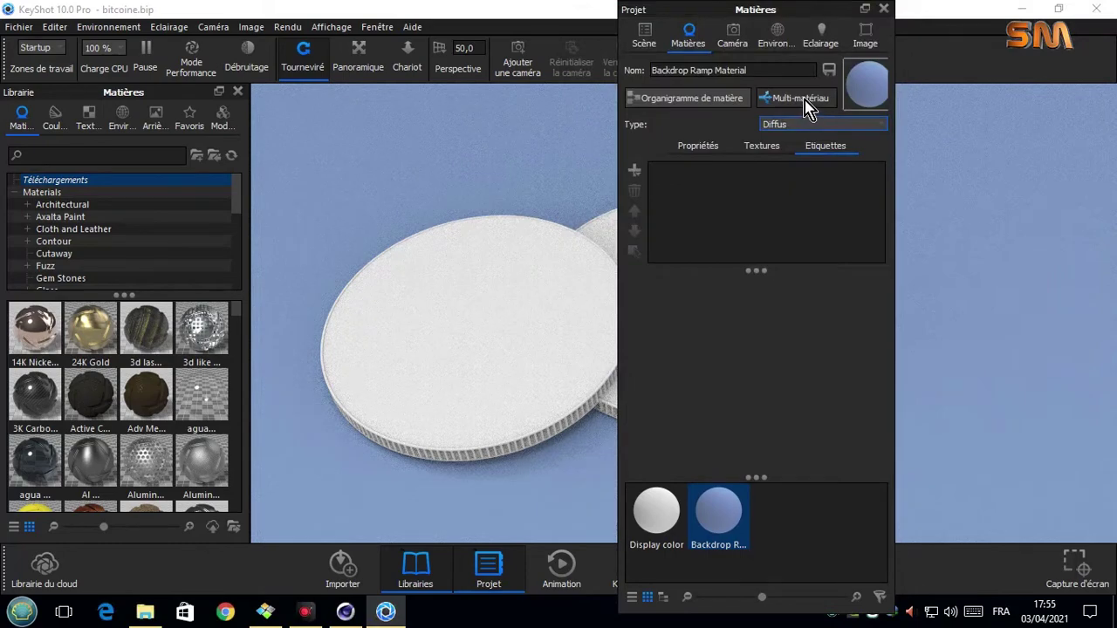
Load the dollar banknotes JPG into the backdrop material's Couleur texture slot.
click(762, 147)
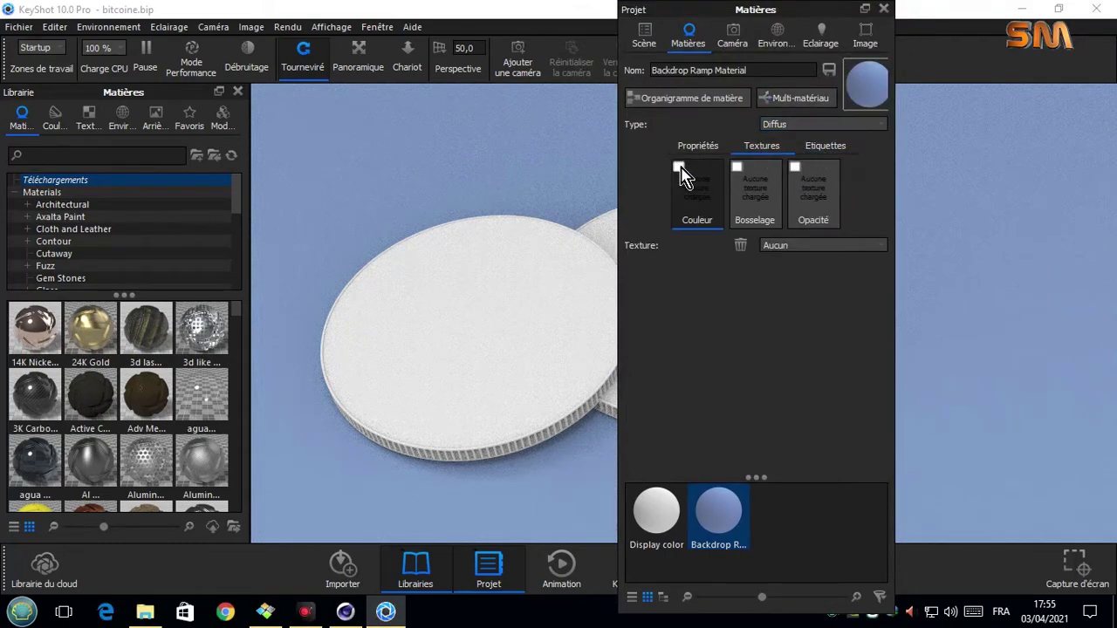
click(681, 175)
double_click(759, 144)
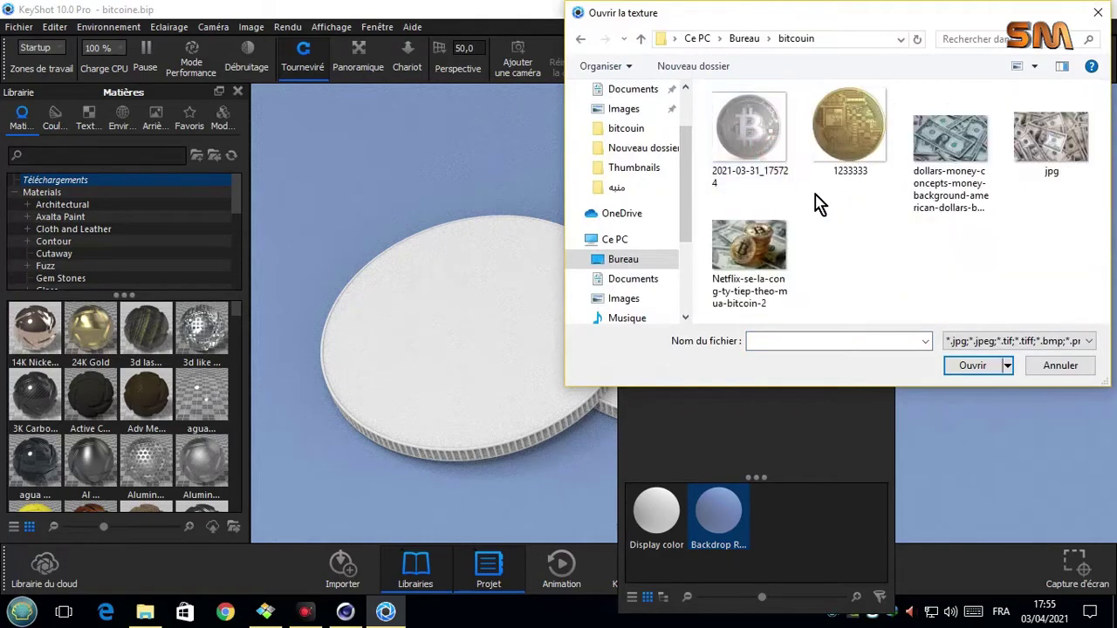
click(960, 151)
click(968, 366)
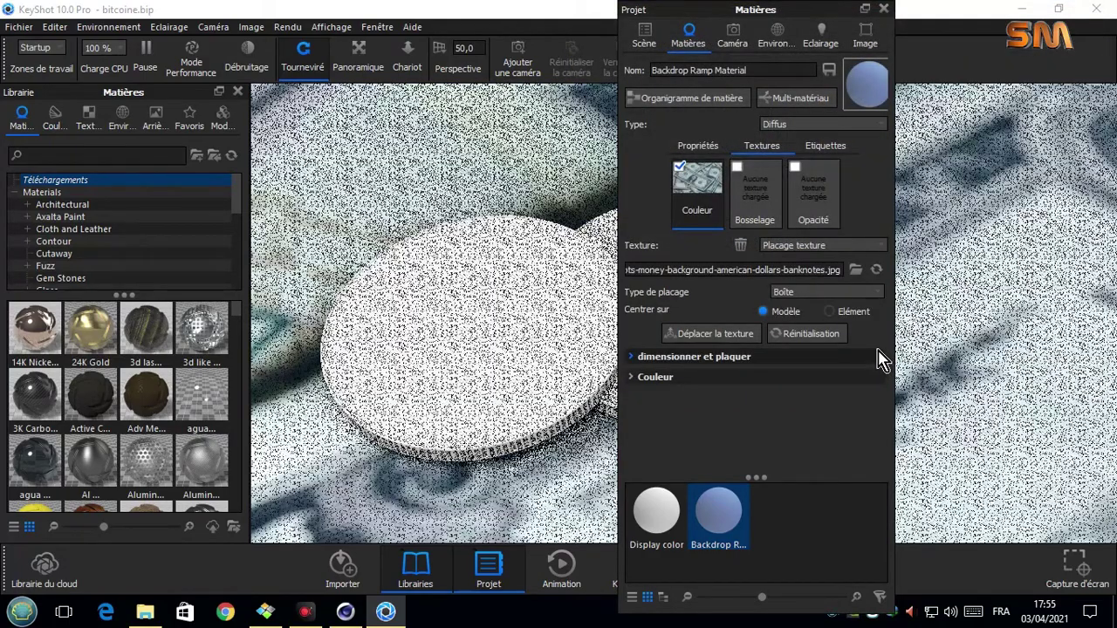
mouse_move(828, 14)
mouse_down()
mouse_move(956, 103)
mouse_move(1015, 75)
mouse_up()
click(663, 244)
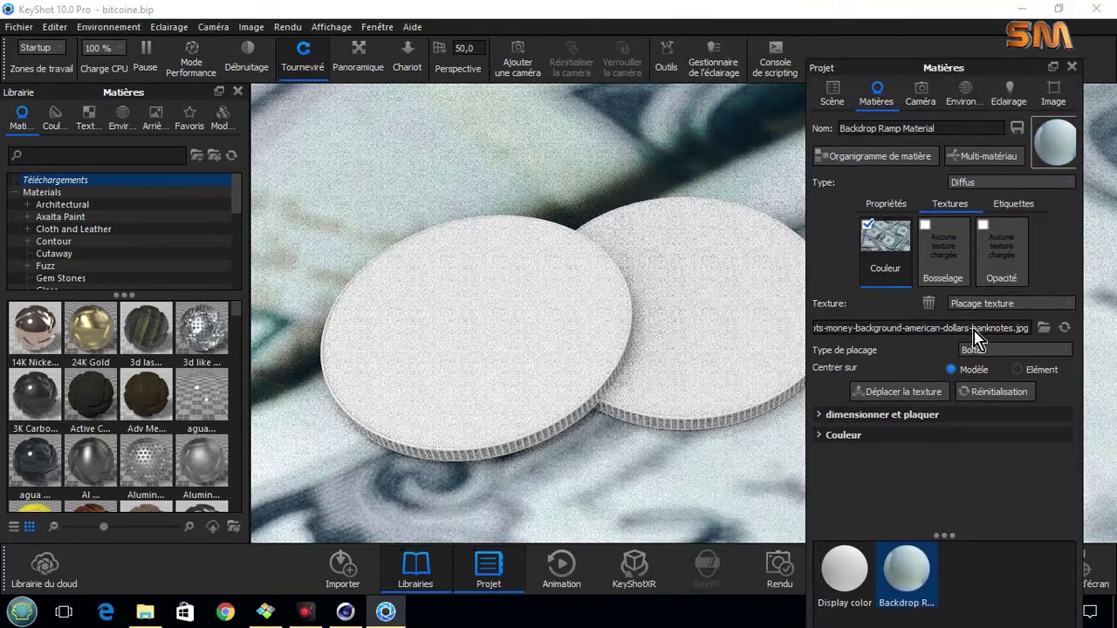
Set the banknote texture's mapping type to Planar.
click(1015, 358)
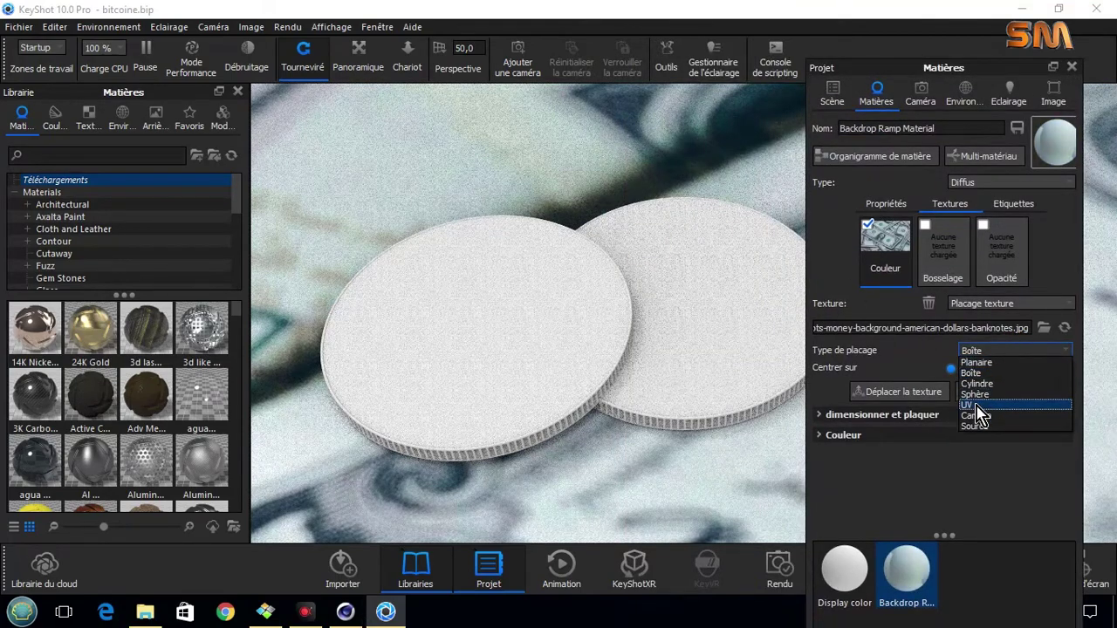
click(977, 407)
click(997, 358)
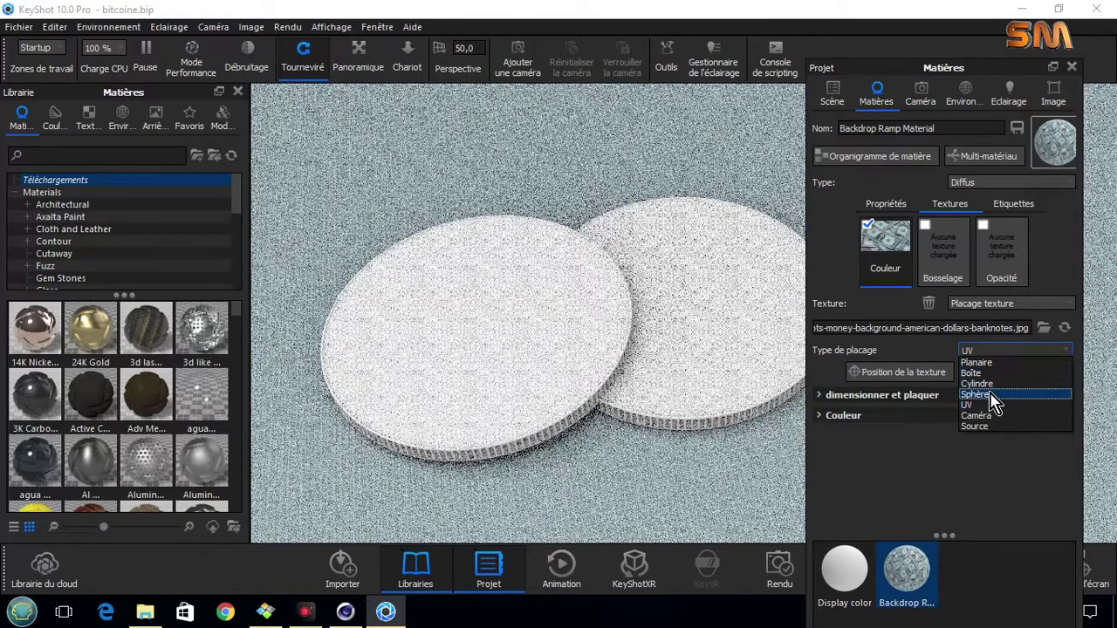
click(995, 397)
click(997, 351)
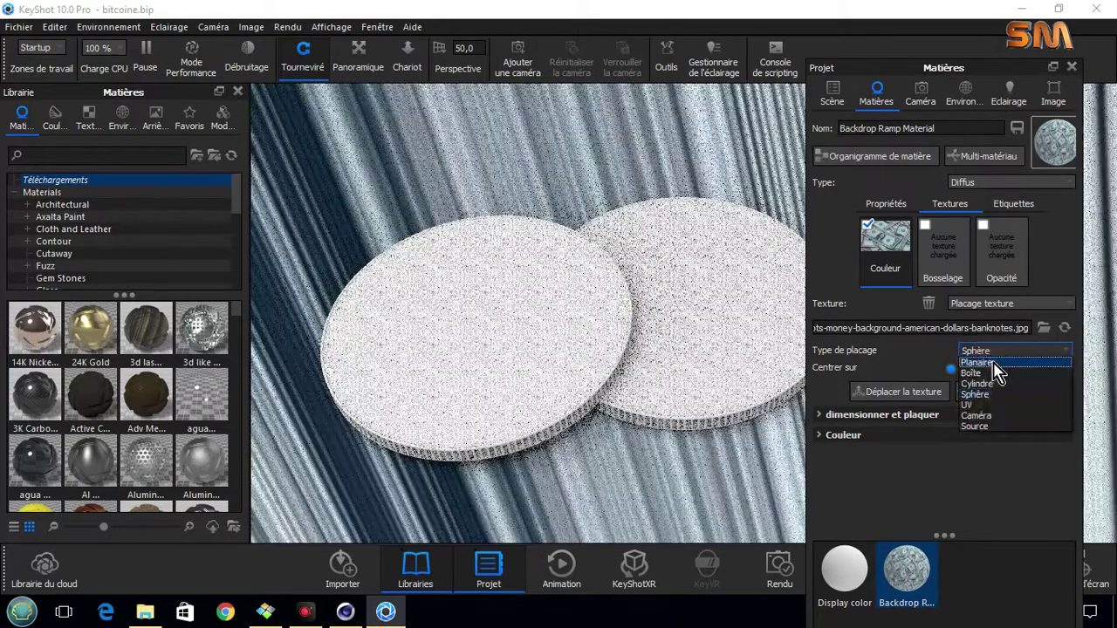
click(997, 364)
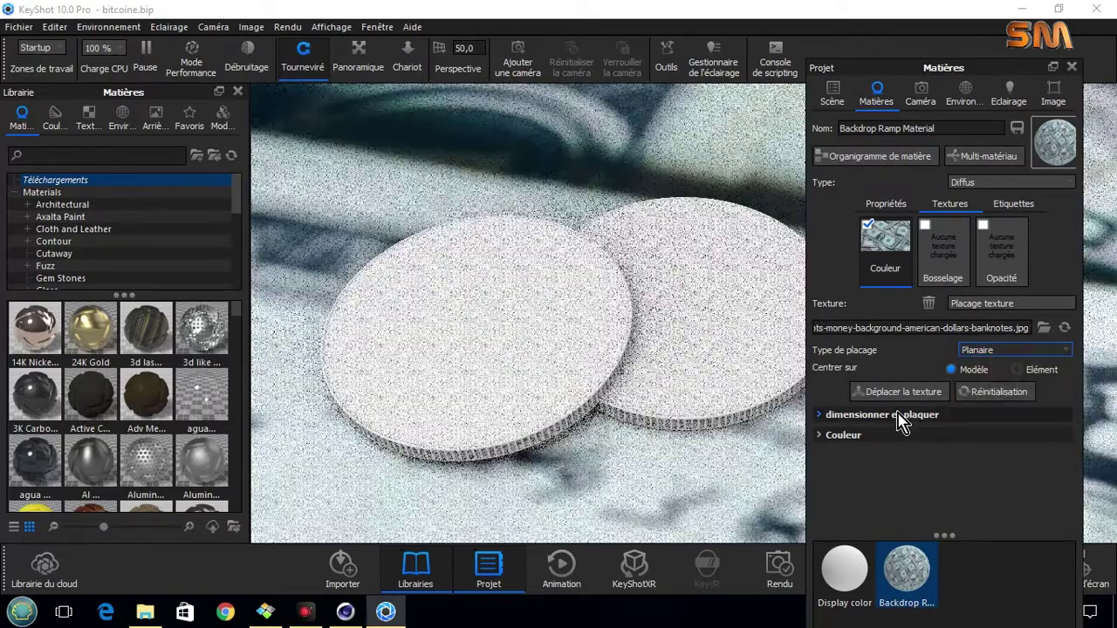
Resize the banknote texture from 3000 cm to about 858 by 536.25 cm.
click(901, 417)
mouse_move(964, 466)
mouse_down()
mouse_move(868, 476)
mouse_move(912, 476)
mouse_move(889, 465)
mouse_up()
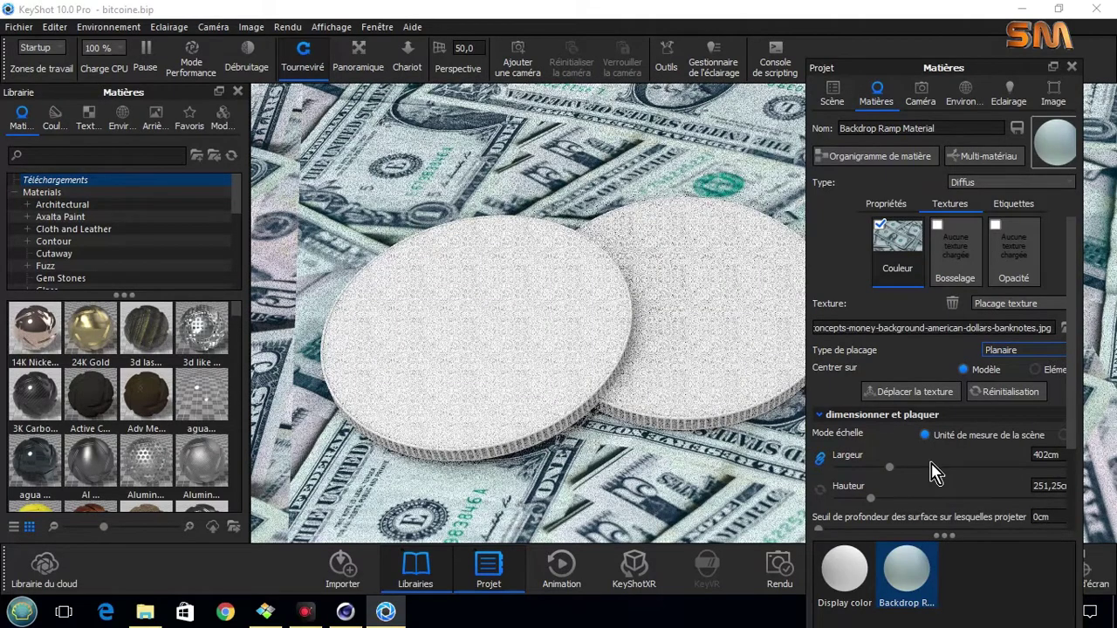
drag(890, 478, 897, 480)
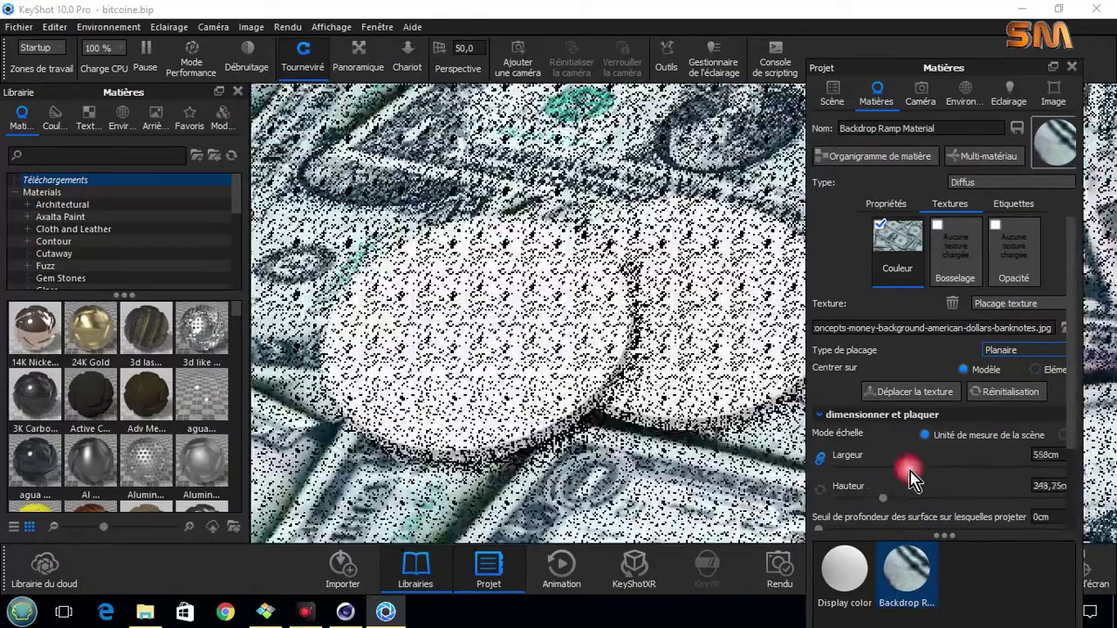
drag(897, 480, 910, 474)
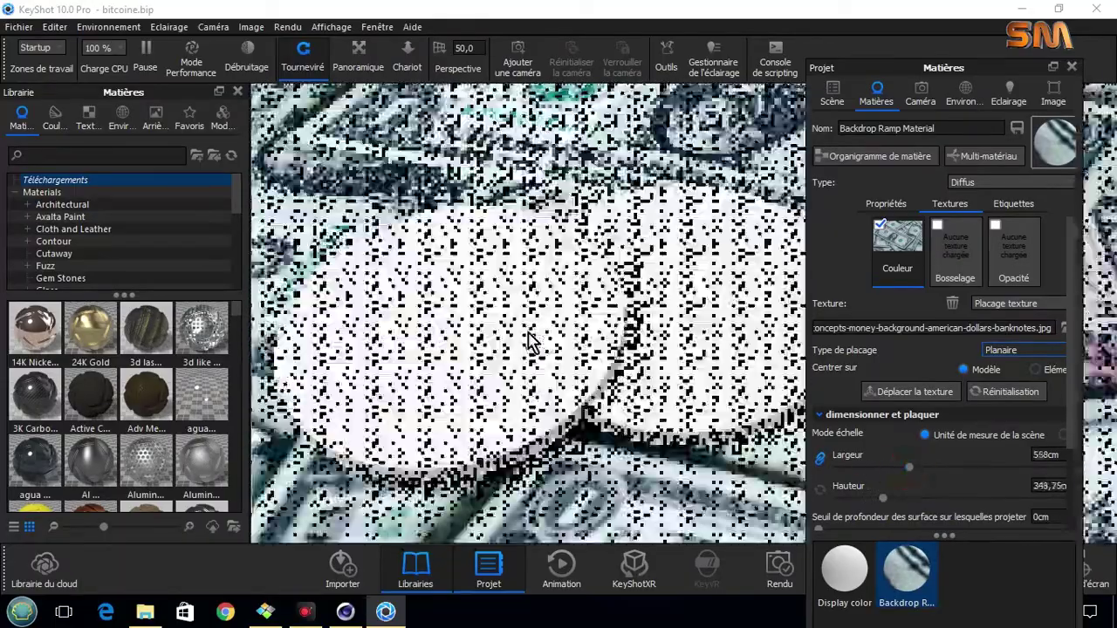
scroll(530, 340, down, 5)
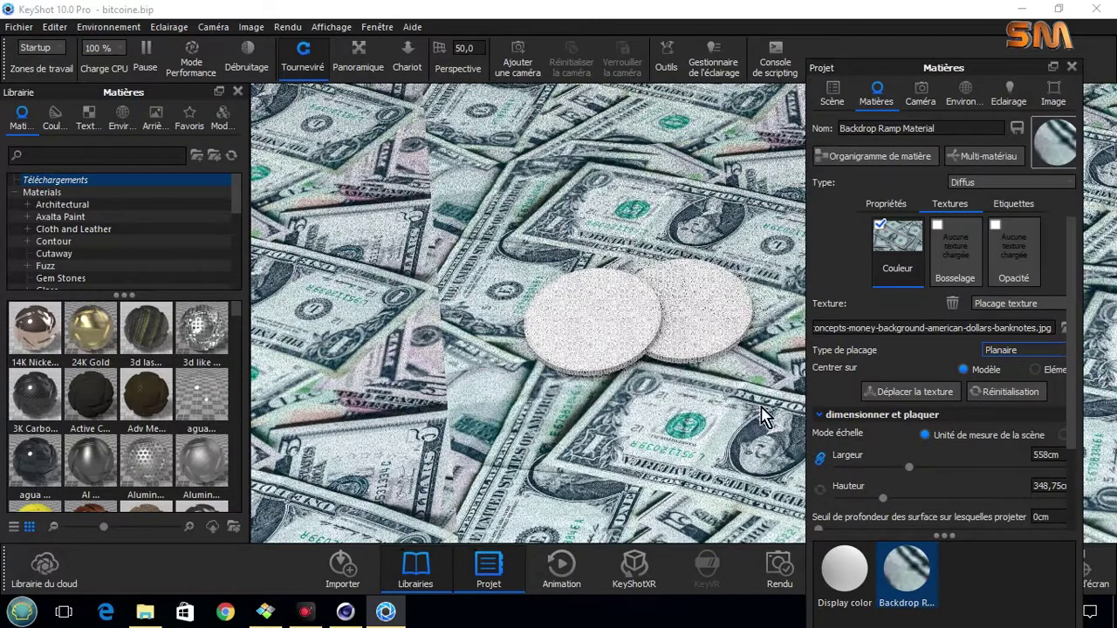
drag(915, 469, 919, 469)
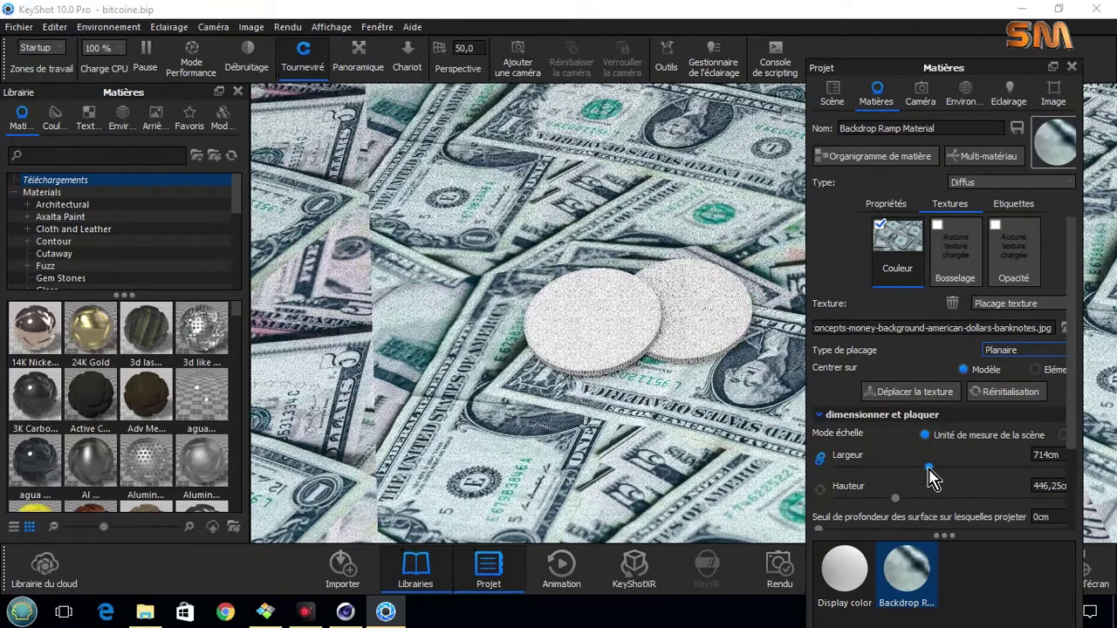
drag(928, 469, 937, 468)
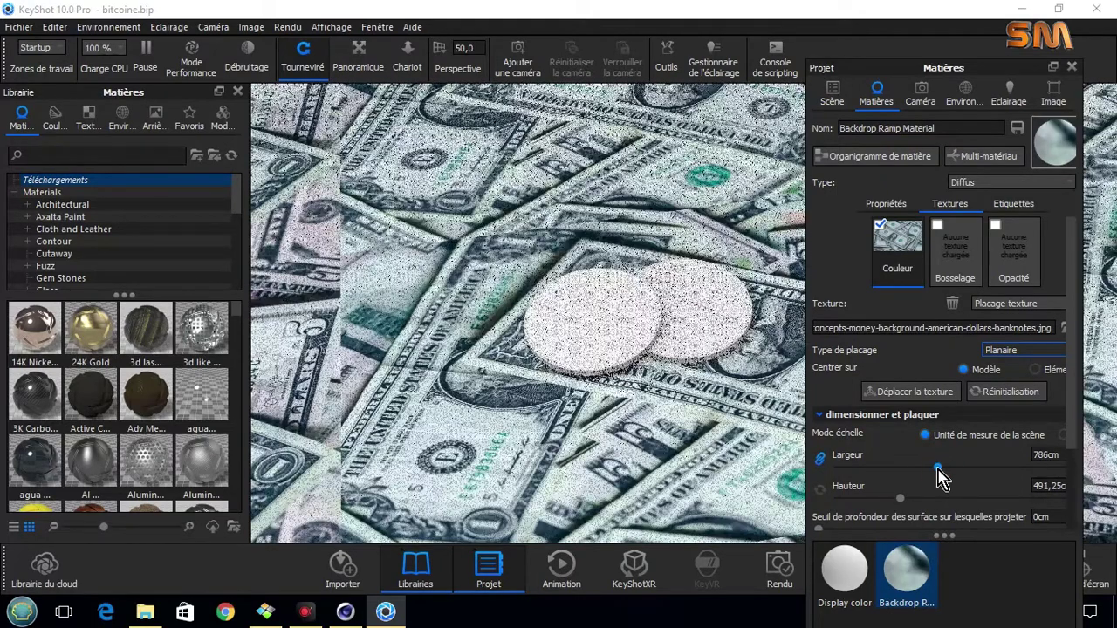
drag(938, 469, 943, 471)
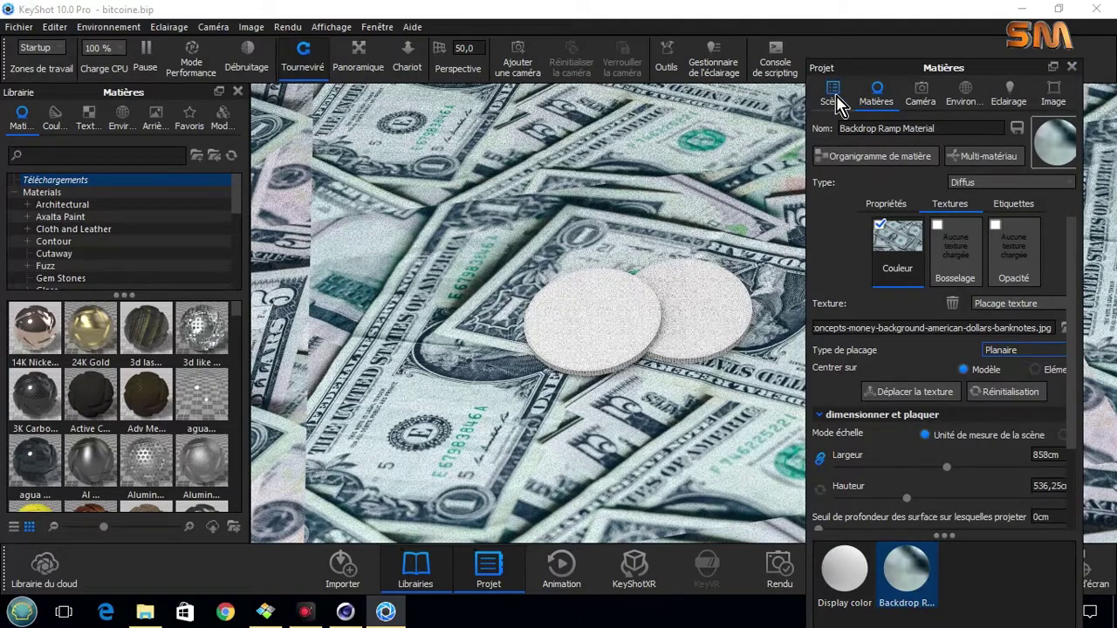
Select coin 01 in the scene hierarchy and expand it to show its parts.
click(835, 99)
click(911, 230)
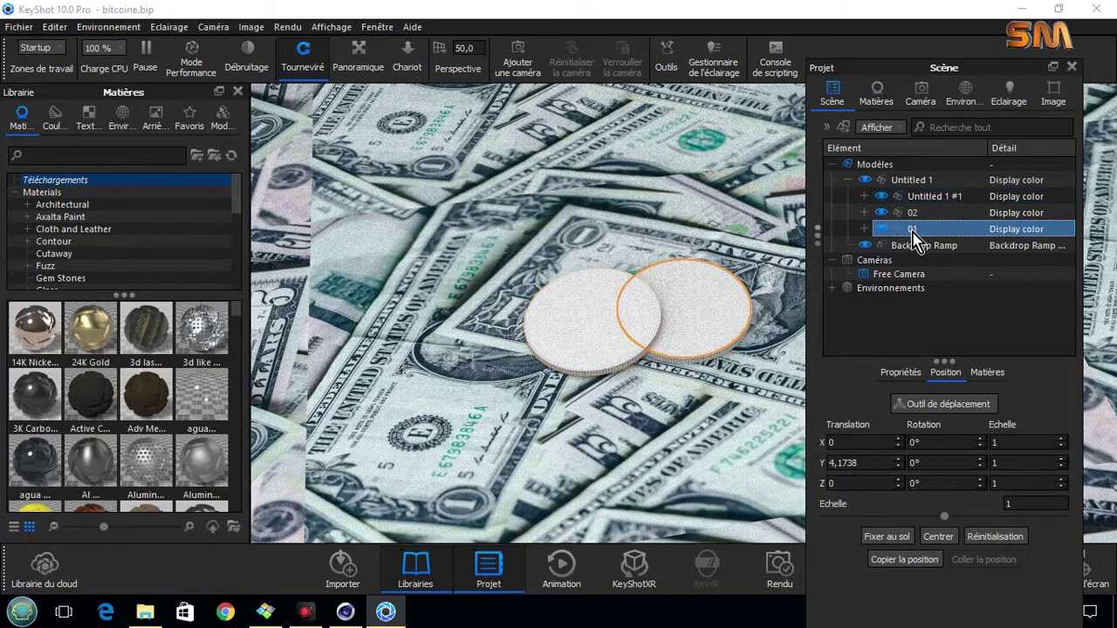
click(864, 228)
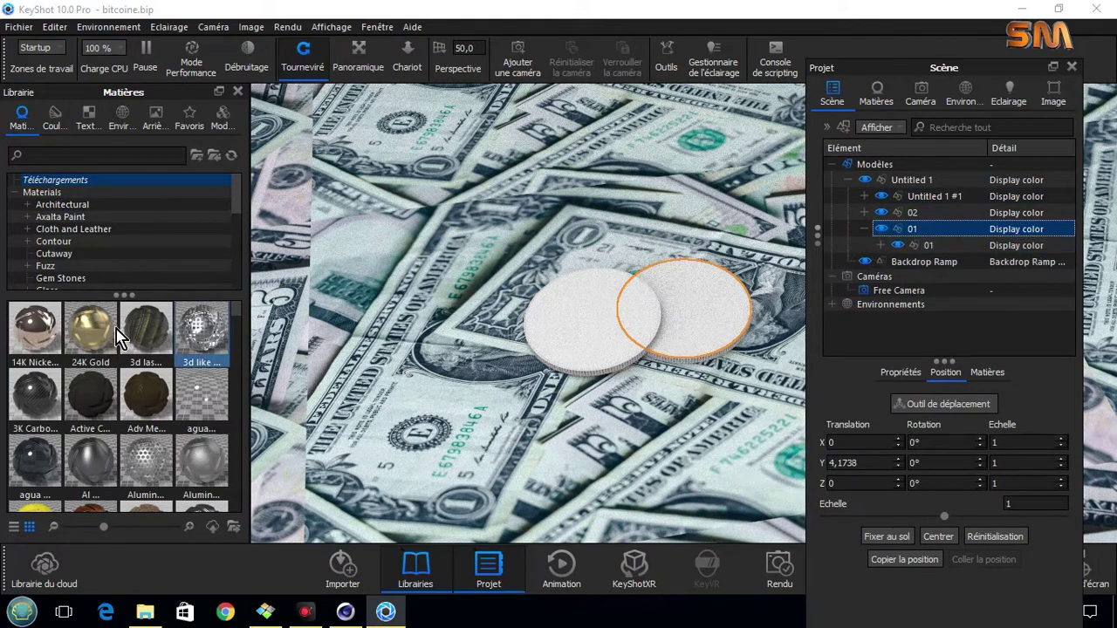
scroll(157, 414, down, 2)
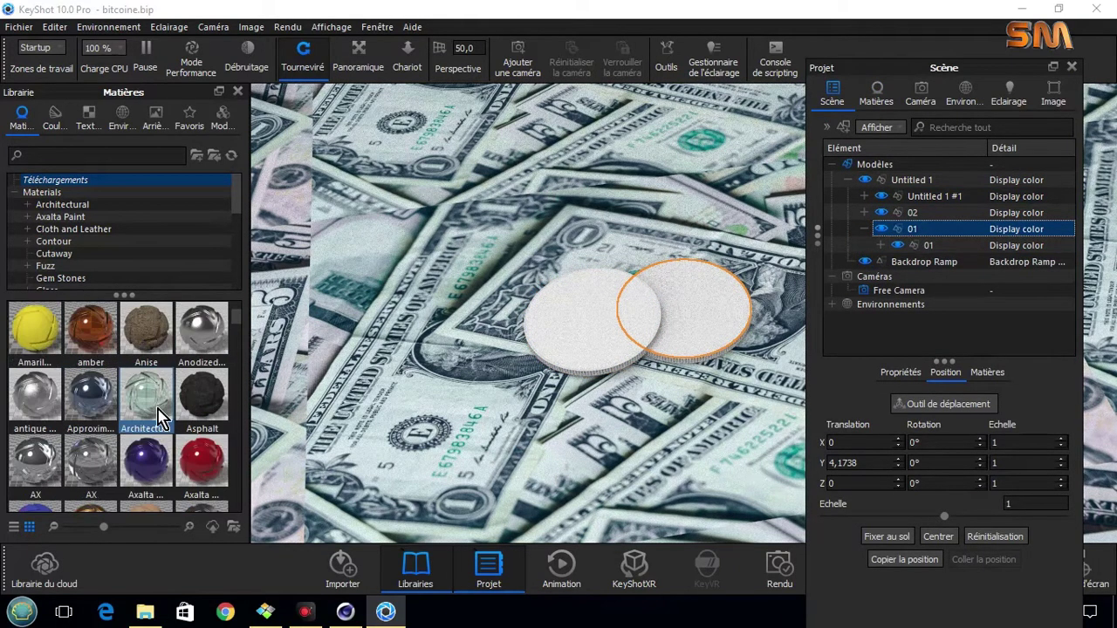
scroll(157, 423, down, 2)
scroll(157, 424, down, 2)
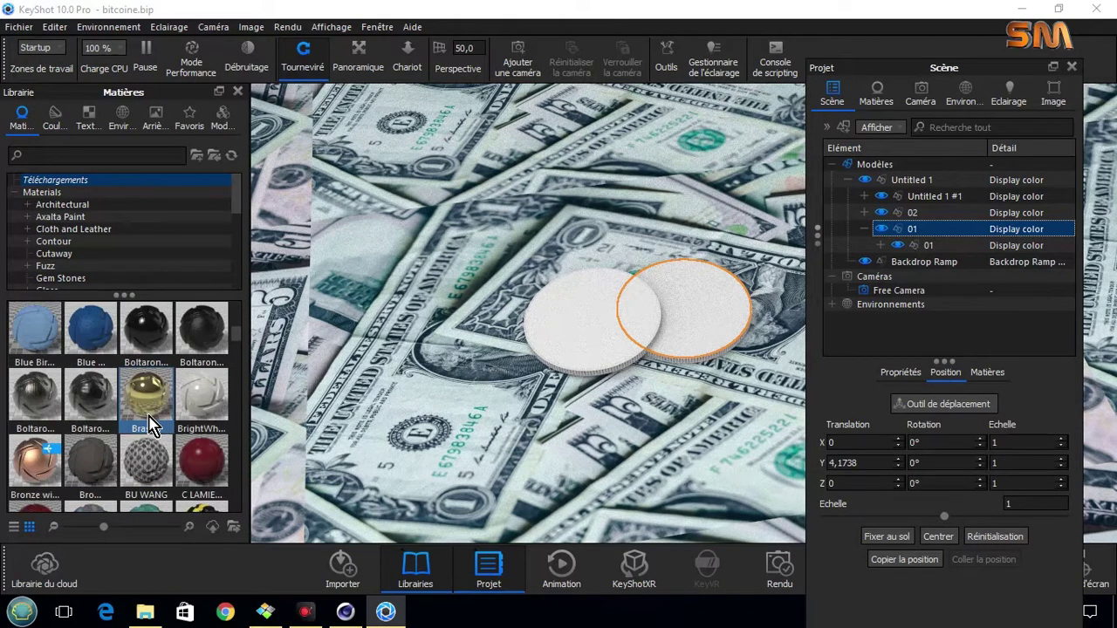
scroll(157, 428, down, 2)
scroll(155, 429, up, 2)
scroll(156, 432, down, 2)
scroll(155, 432, down, 3)
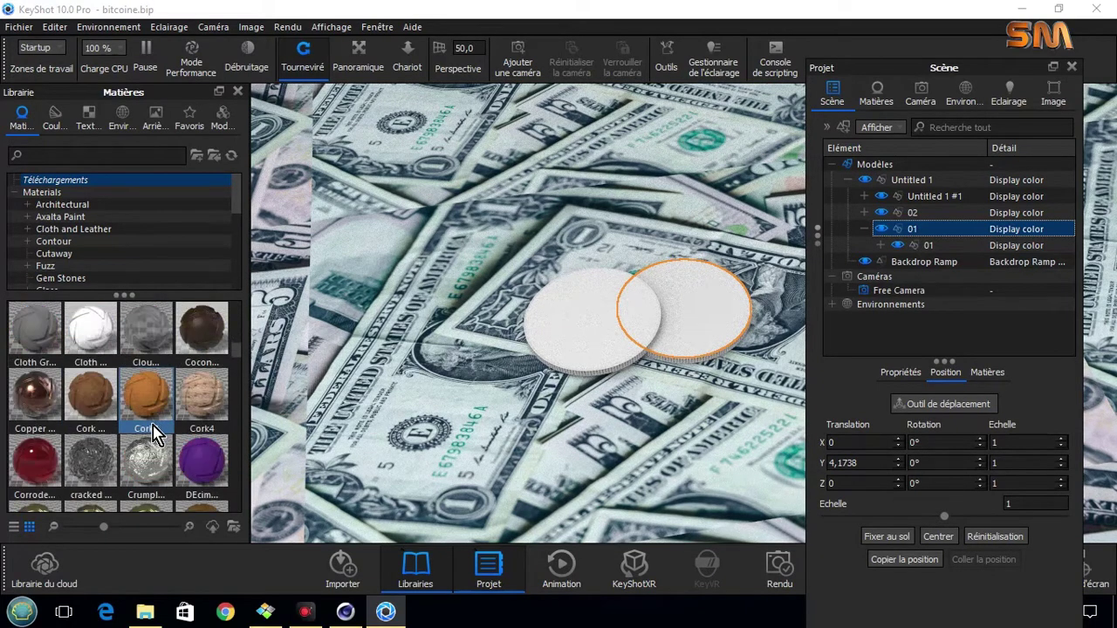
scroll(155, 433, down, 5)
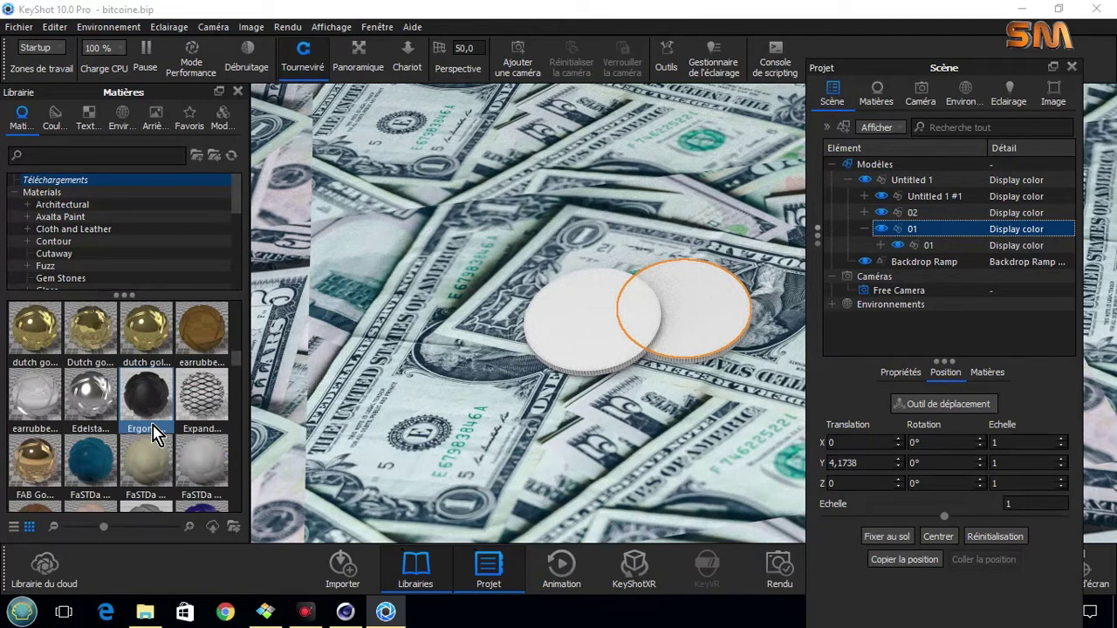
scroll(155, 433, down, 3)
scroll(155, 433, down, 3)
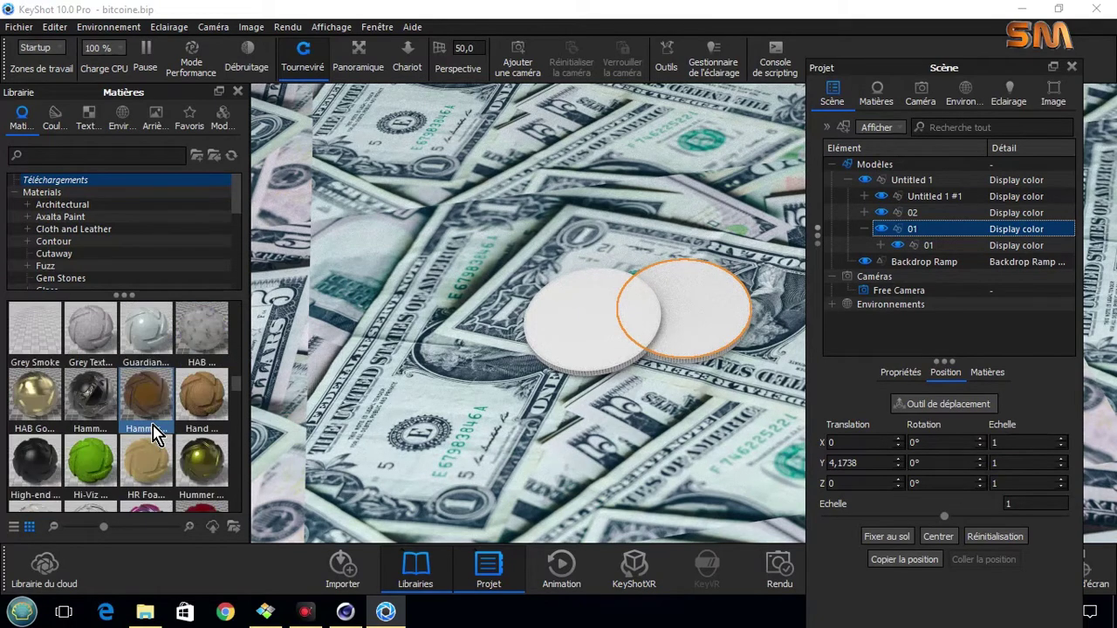
scroll(156, 434, down, 3)
scroll(155, 434, down, 3)
scroll(155, 434, down, 3)
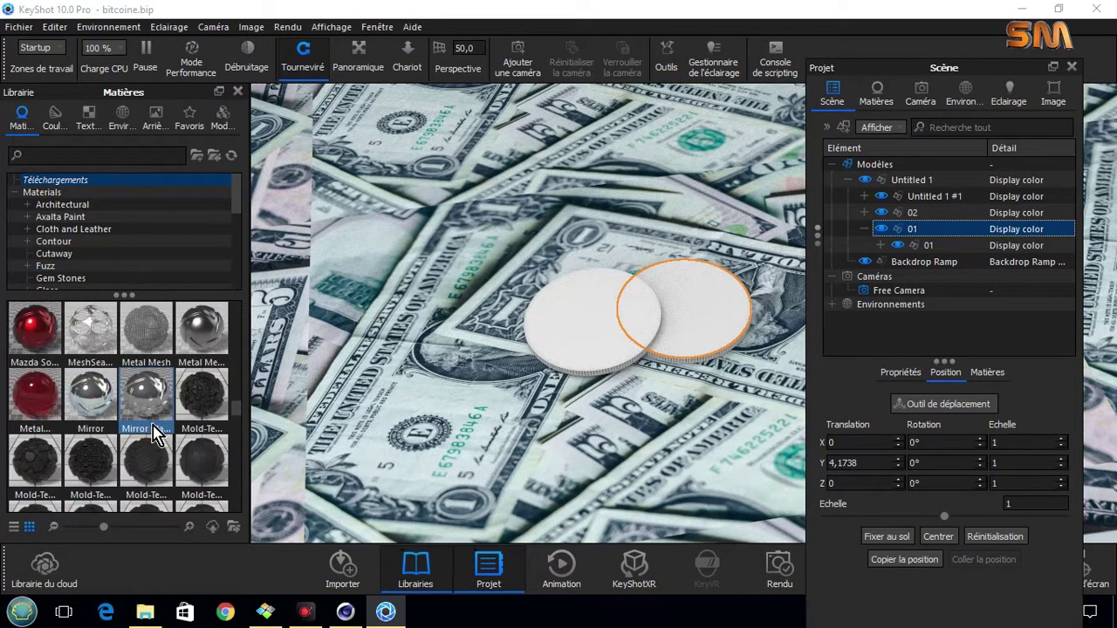
scroll(156, 434, down, 3)
scroll(155, 434, down, 3)
scroll(156, 434, down, 3)
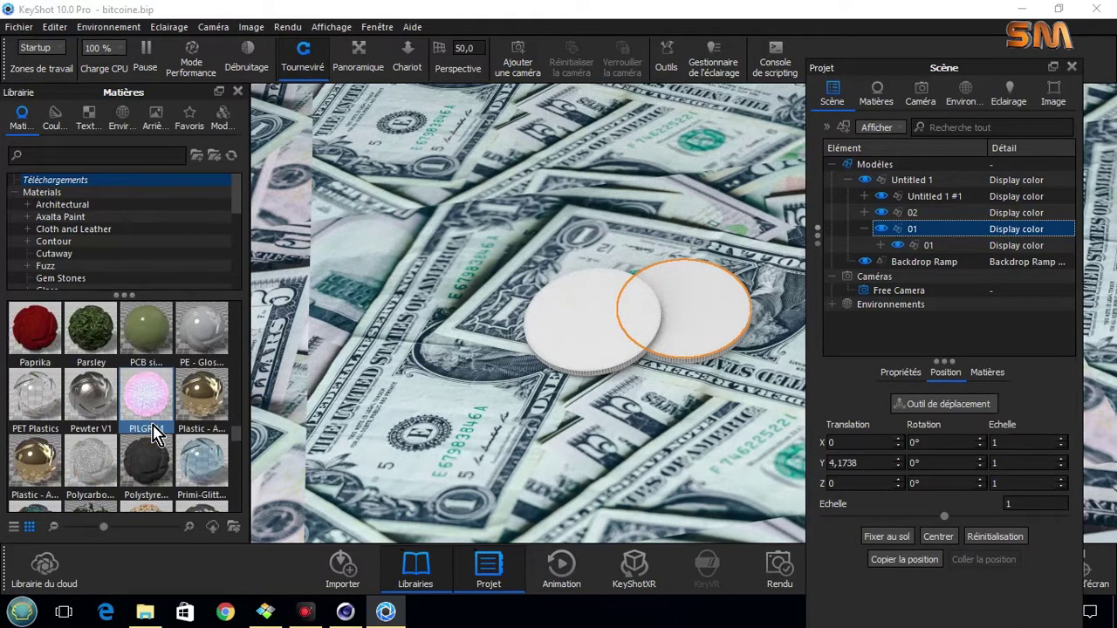
scroll(156, 434, down, 3)
scroll(155, 433, down, 3)
scroll(155, 433, down, 3)
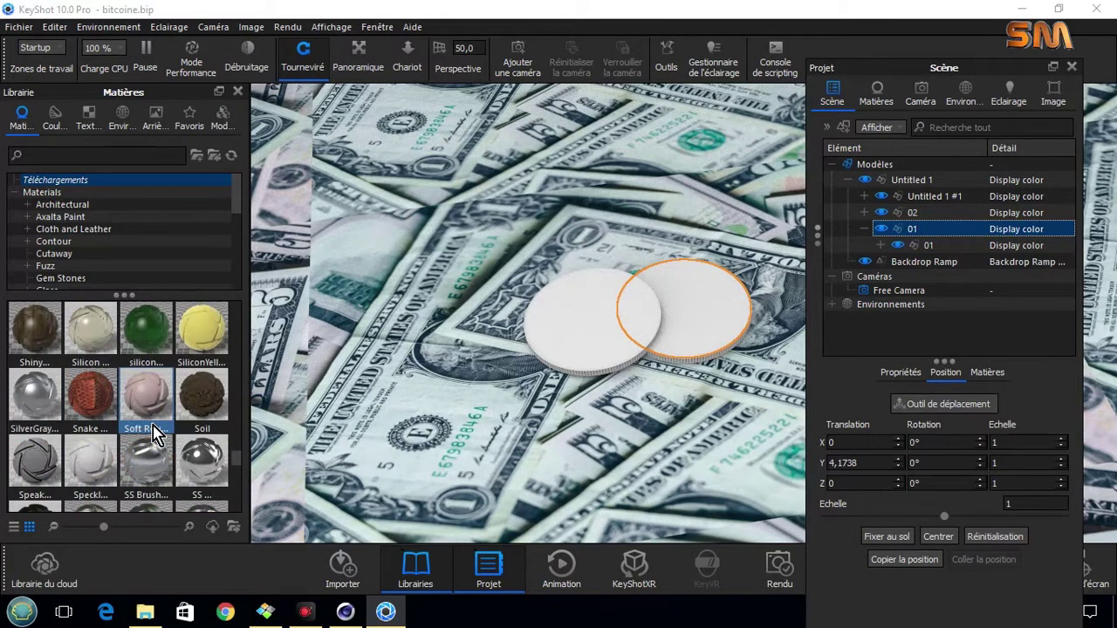
scroll(155, 434, down, 3)
scroll(155, 434, down, 3)
scroll(155, 433, down, 3)
scroll(156, 433, down, 3)
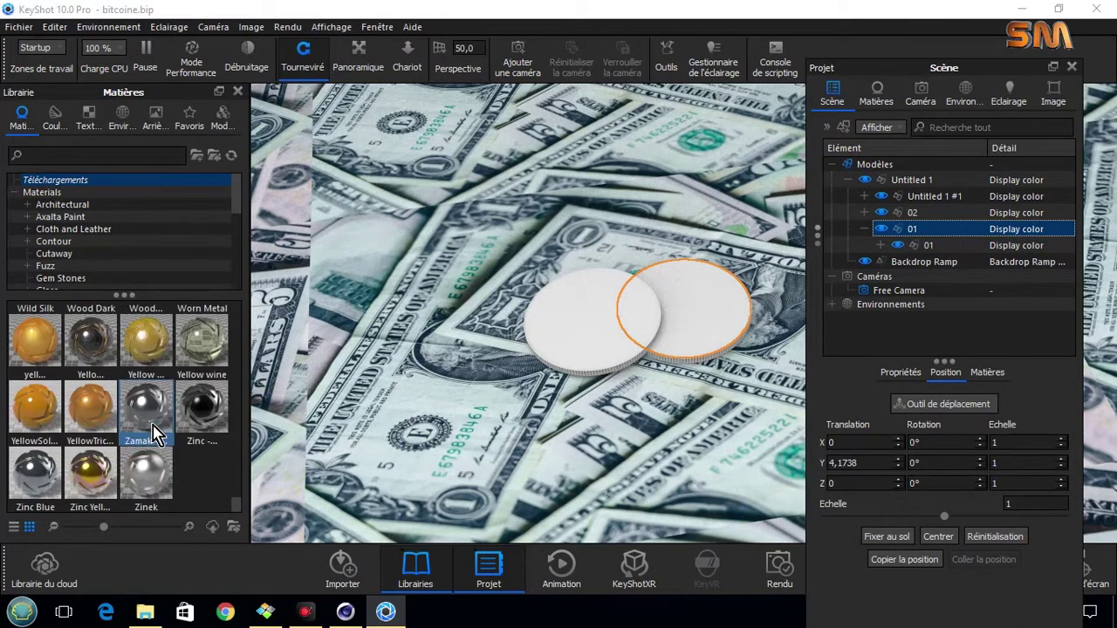
scroll(155, 433, up, 5)
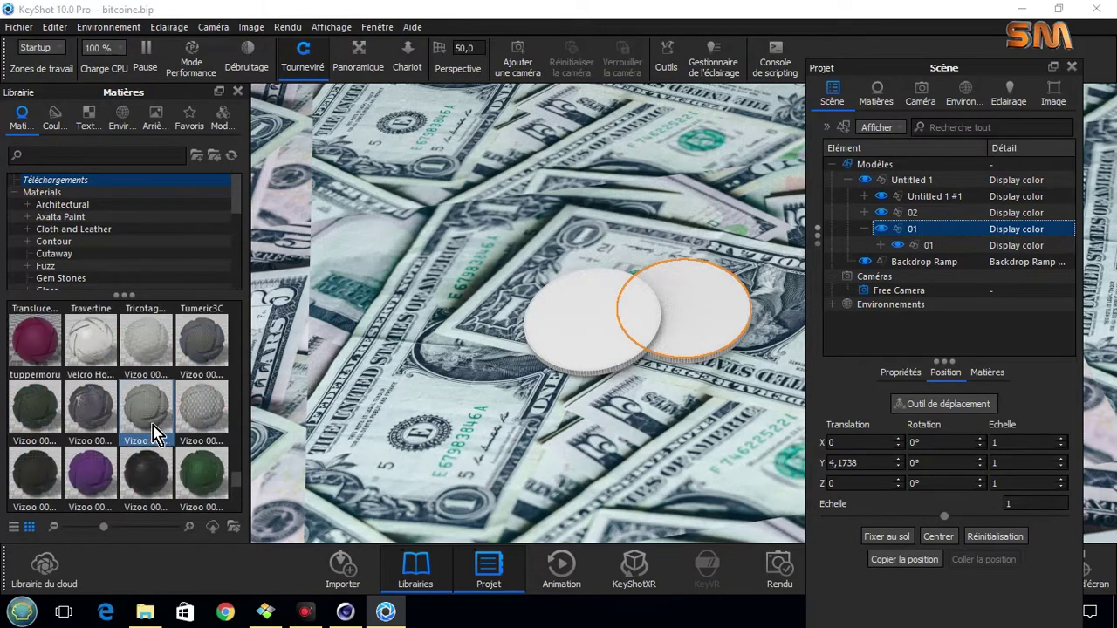
scroll(155, 434, up, 5)
scroll(155, 434, up, 5)
scroll(155, 433, up, 5)
scroll(157, 431, up, 5)
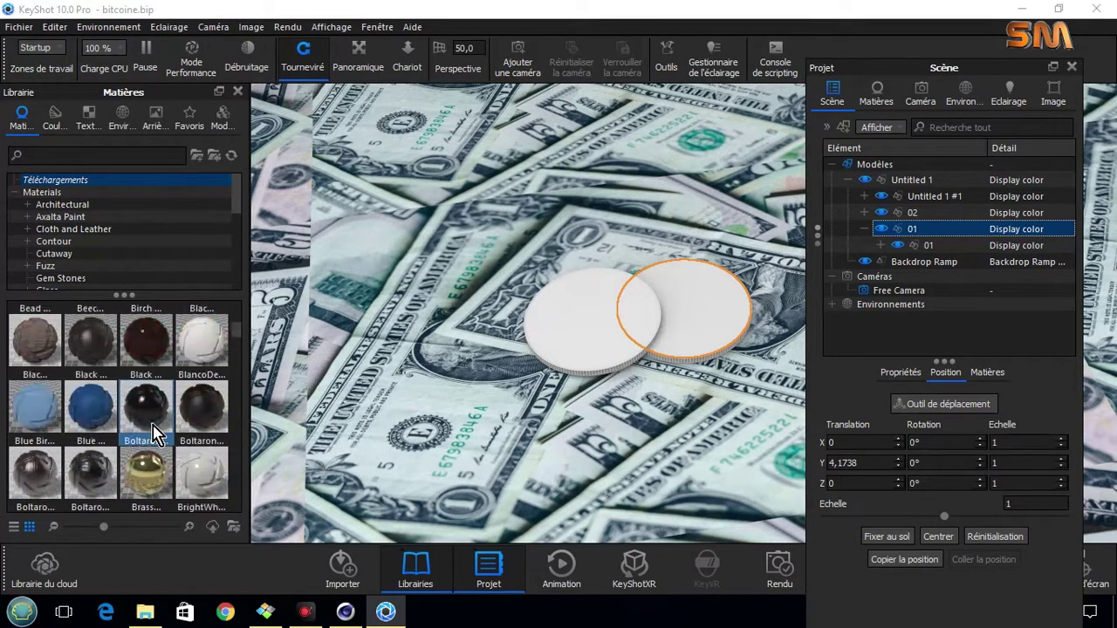
scroll(160, 429, up, 3)
Open the Metal materials category and drag an anodized gold material onto coin part 01.
scroll(99, 267, down, 1)
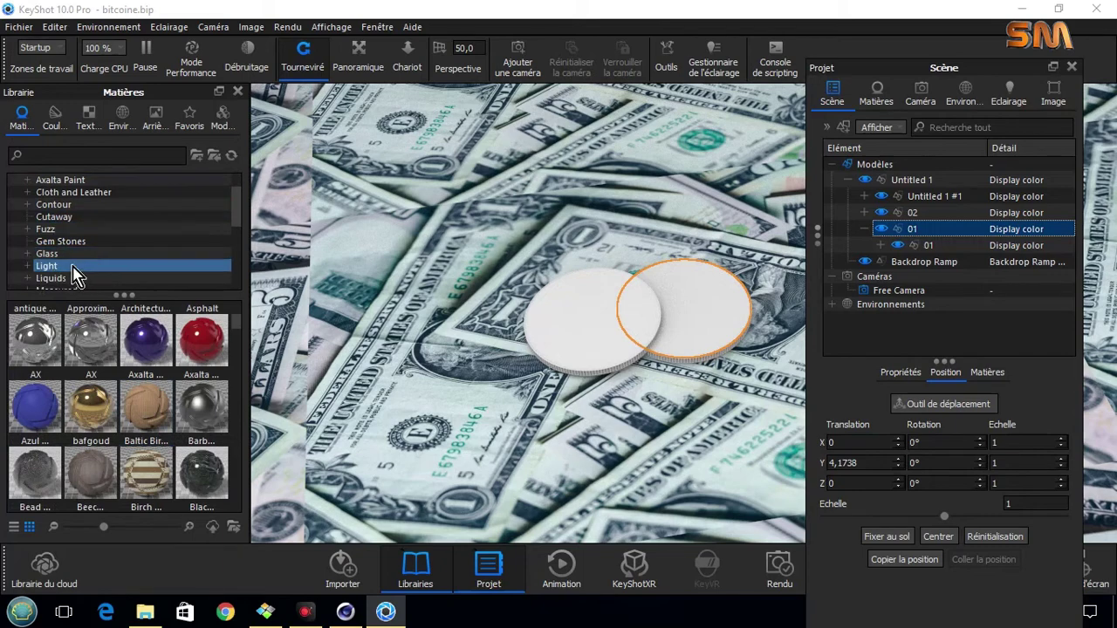
scroll(74, 272, down, 1)
click(69, 266)
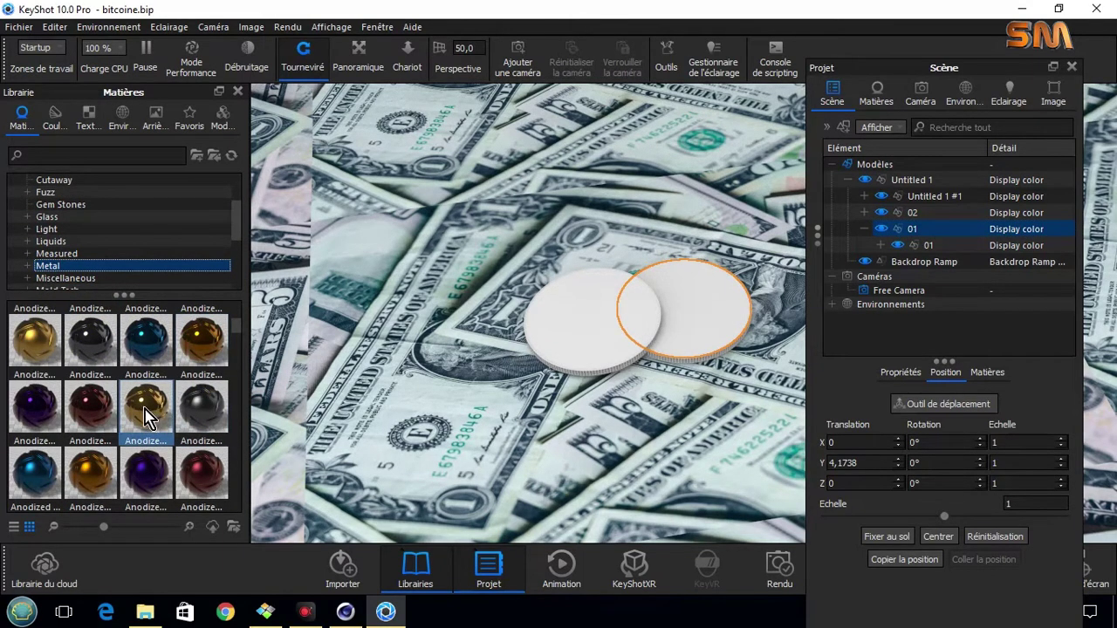
mouse_move(225, 425)
mouse_down()
mouse_move(920, 250)
mouse_move(914, 237)
mouse_move(886, 253)
mouse_up()
click(881, 246)
mouse_move(928, 245)
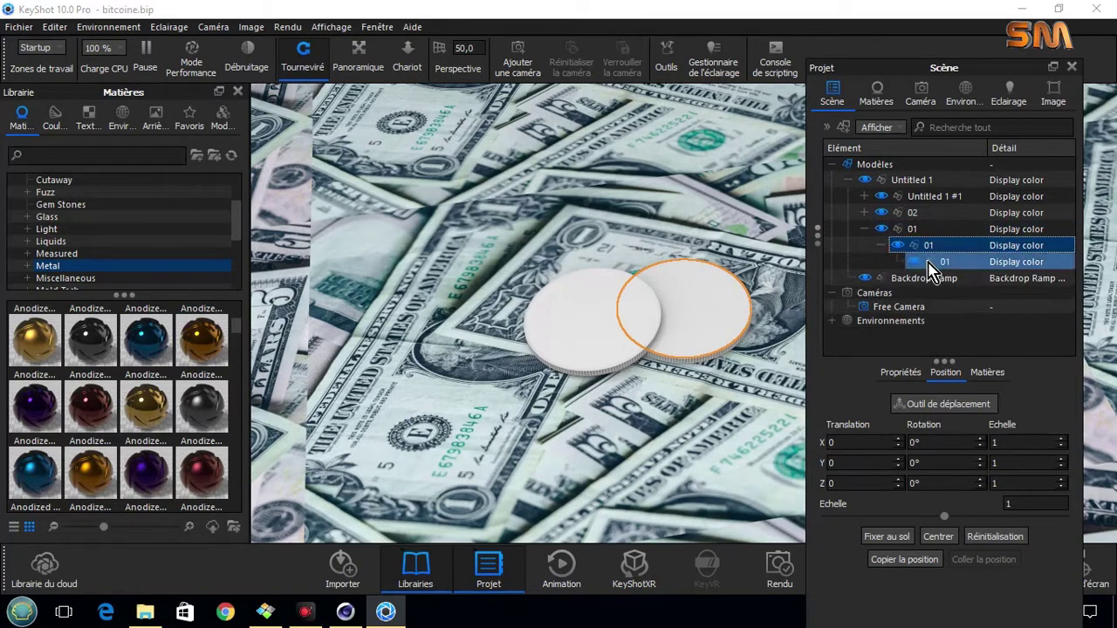
click(882, 246)
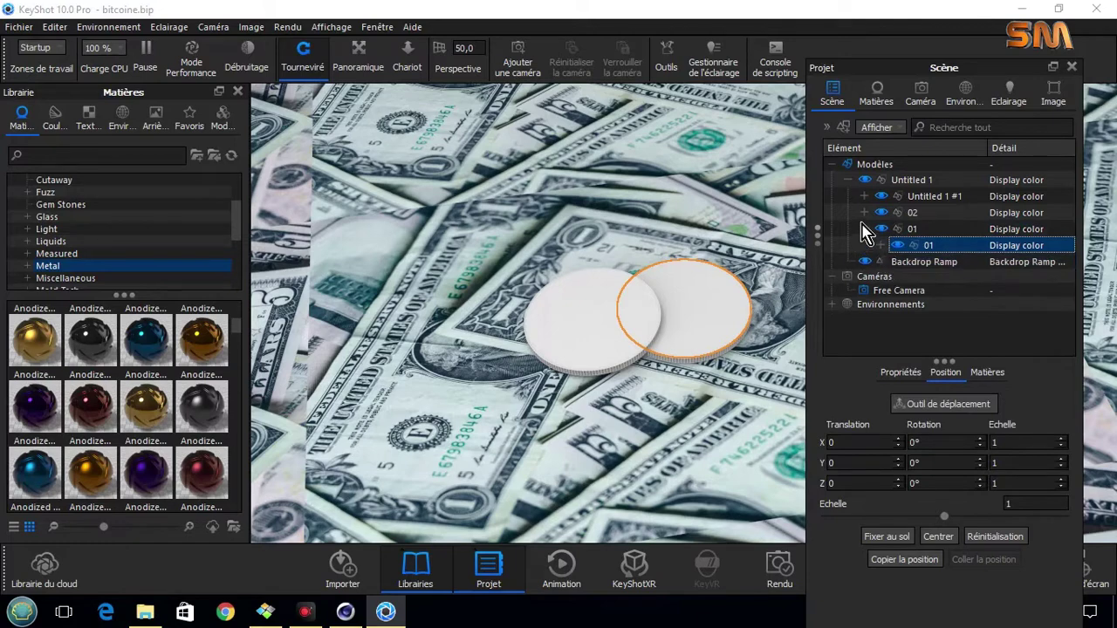
Expand coin 02 and its Cylinder part in the scene tree.
click(864, 212)
click(916, 231)
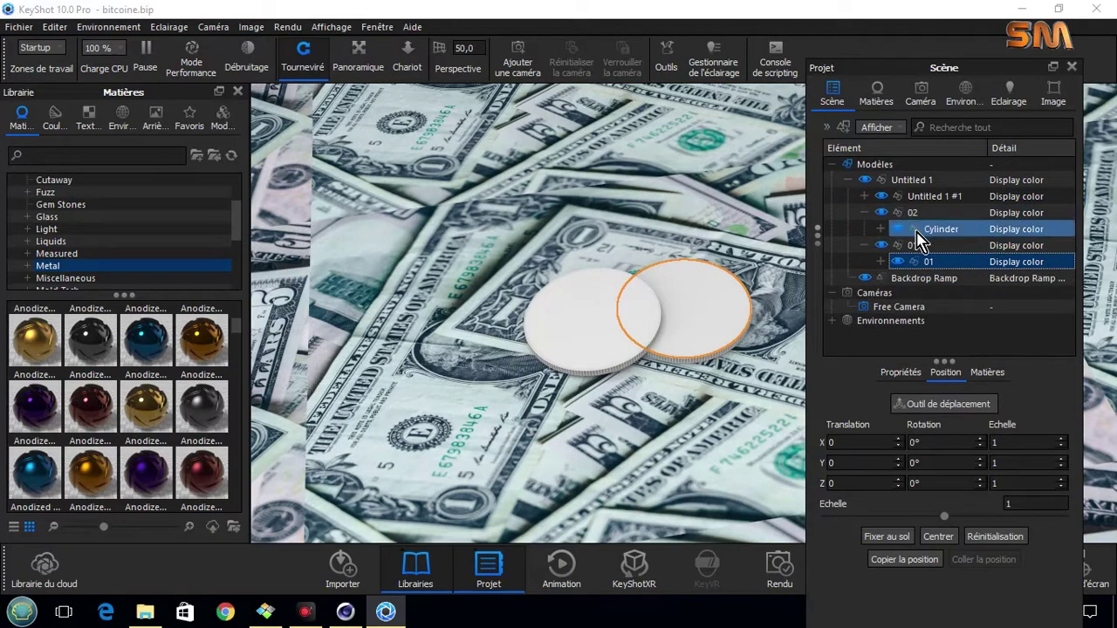
click(880, 228)
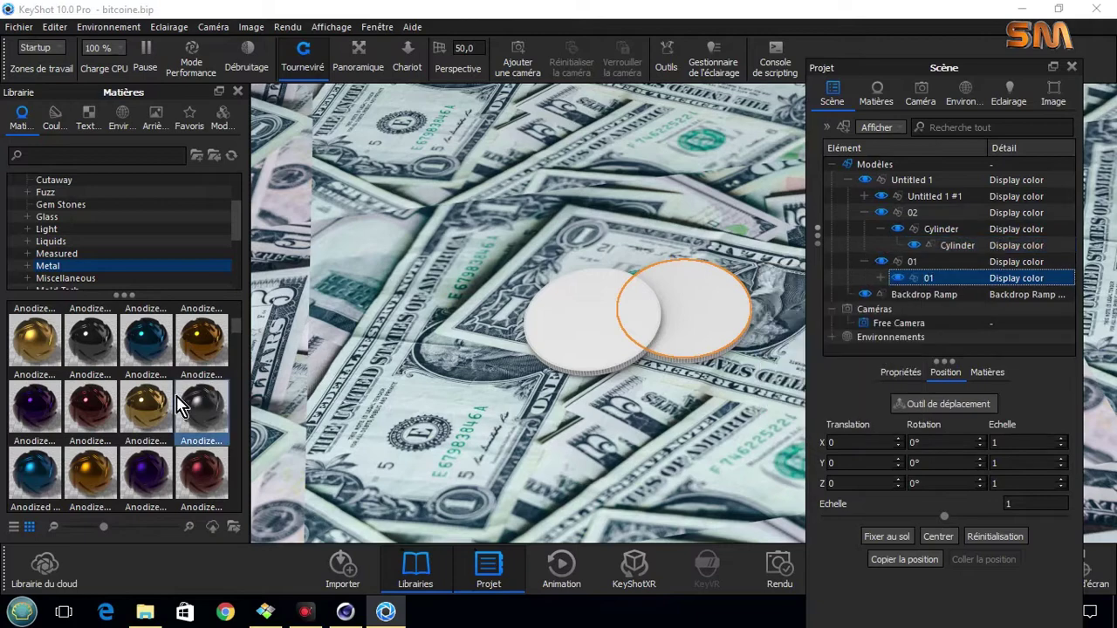
Apply the gold anodized material to parts 02 and 01 of the first coin.
mouse_move(146, 407)
mouse_down()
mouse_move(925, 276)
mouse_move(935, 238)
mouse_up()
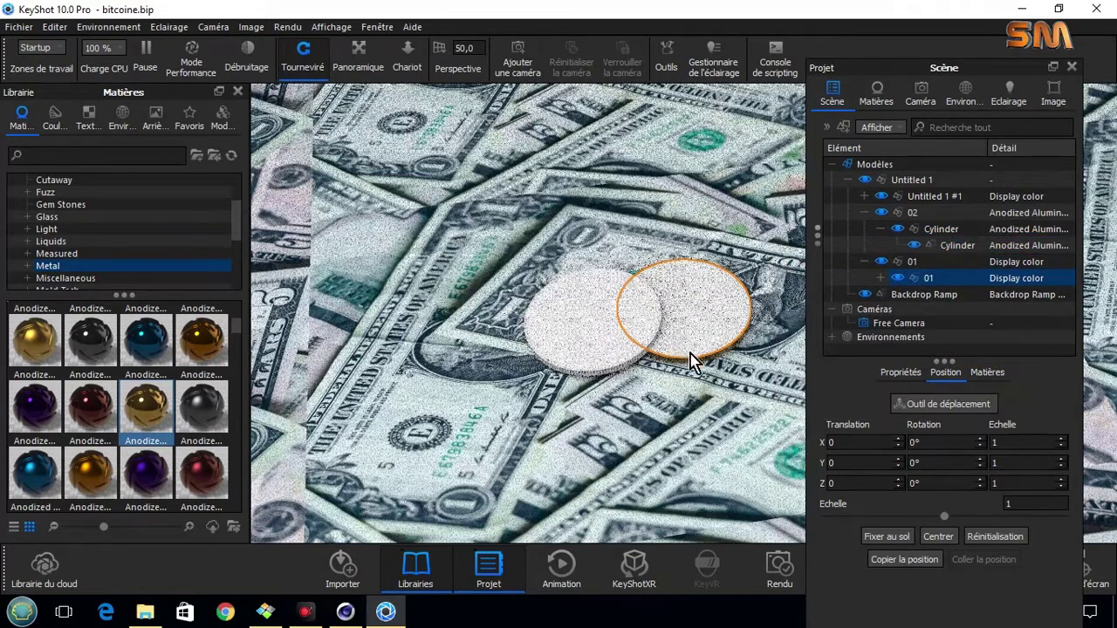
click(848, 179)
click(848, 180)
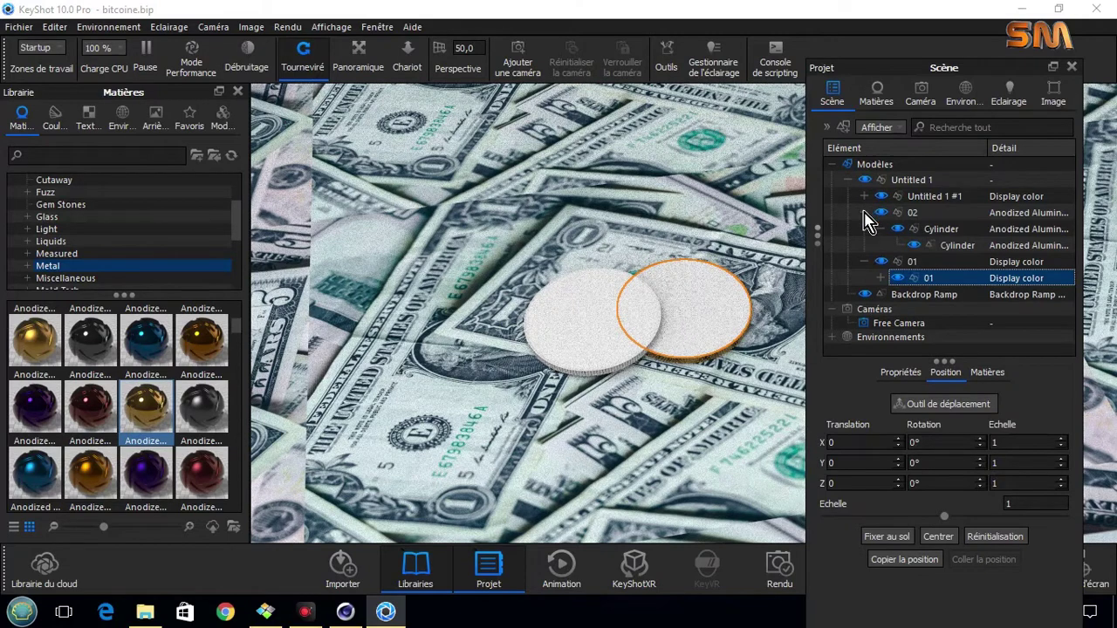
click(863, 213)
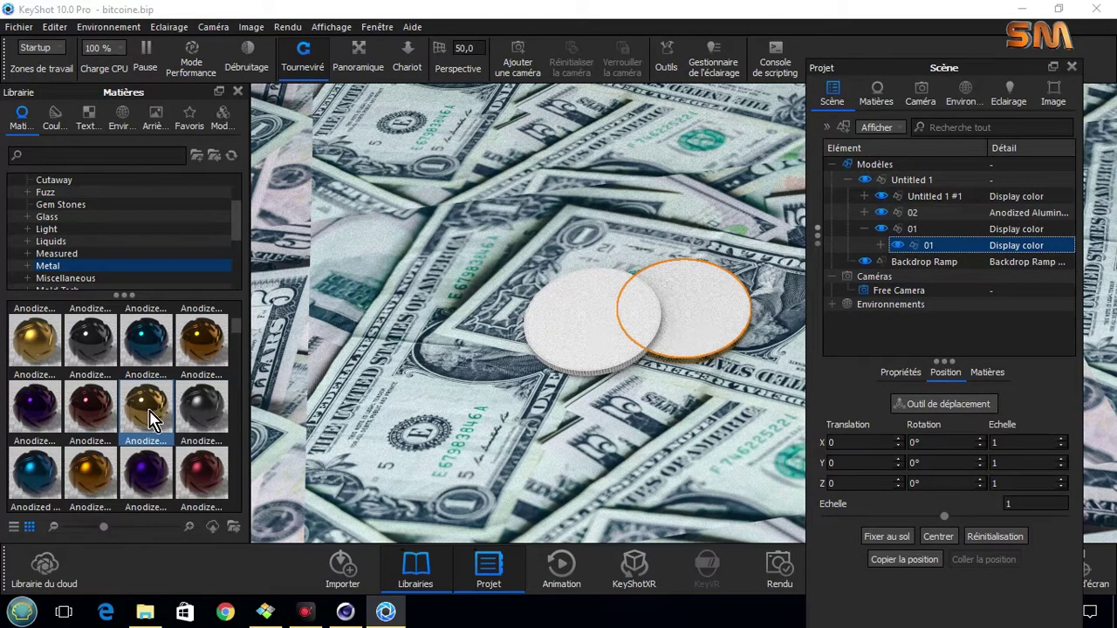
mouse_move(152, 417)
mouse_down()
mouse_move(434, 421)
mouse_move(916, 248)
mouse_up()
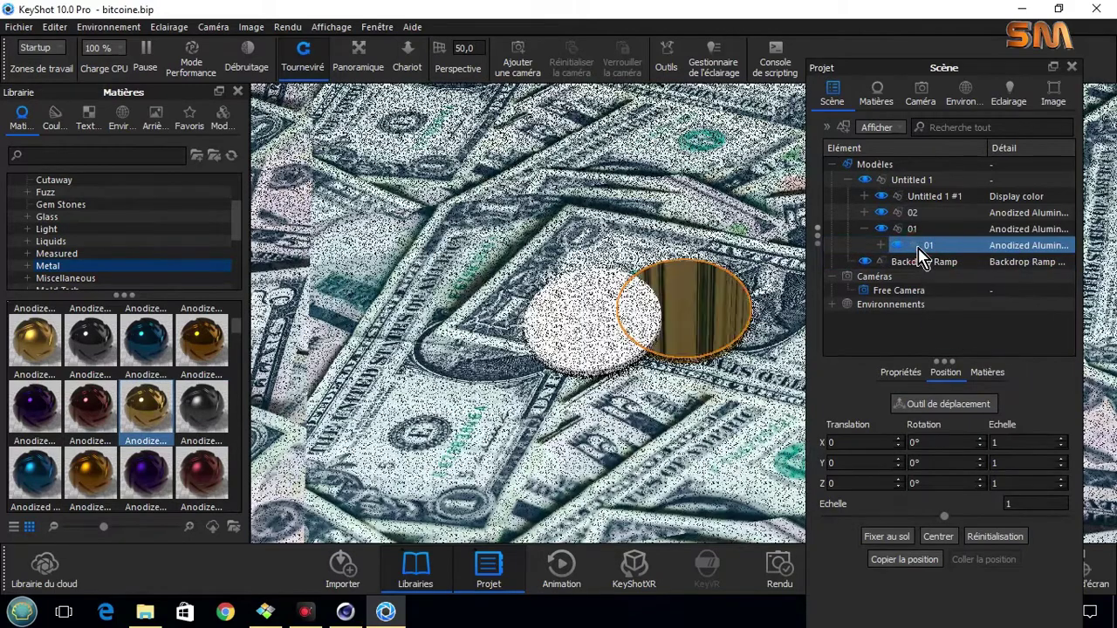
Apply the gold anodized material to part 01 and the Cylinder of Untitled 1 #1.
click(863, 229)
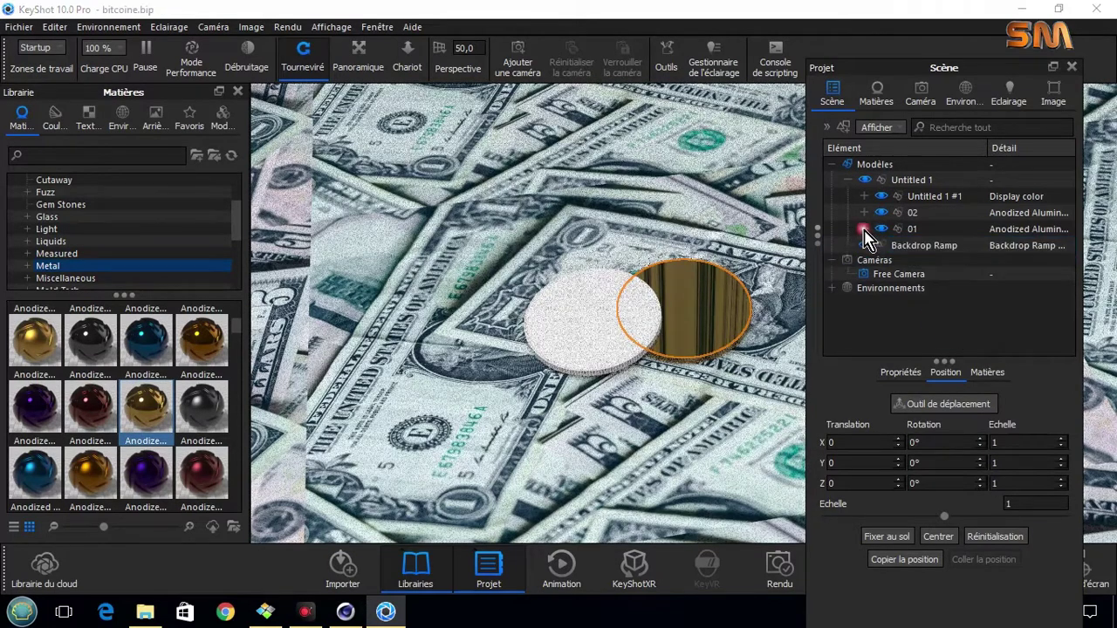
click(864, 212)
click(932, 229)
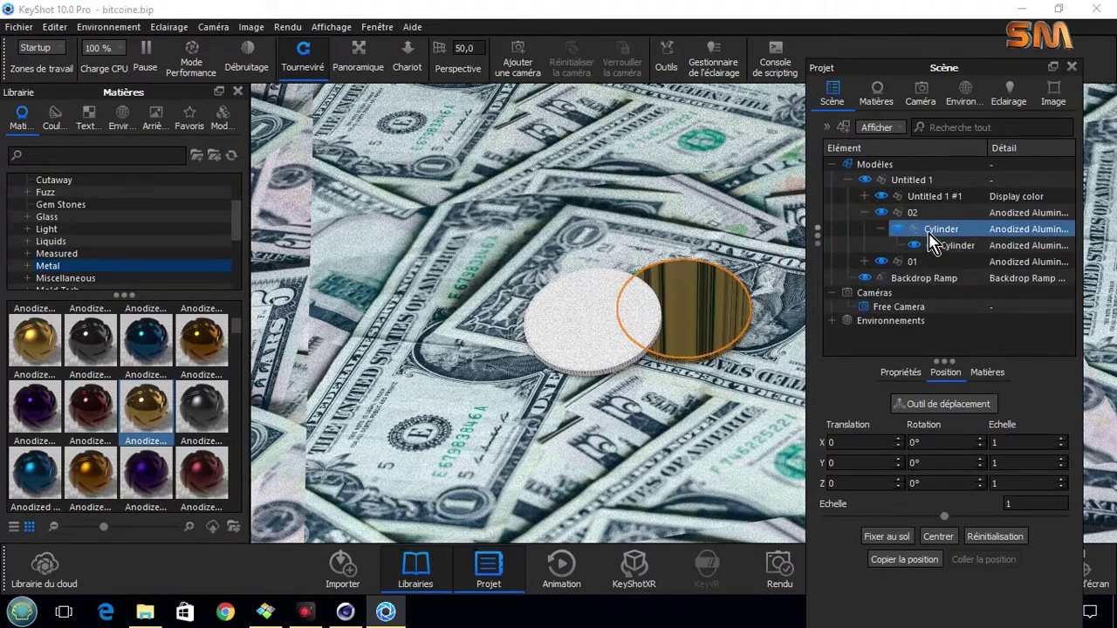
click(932, 246)
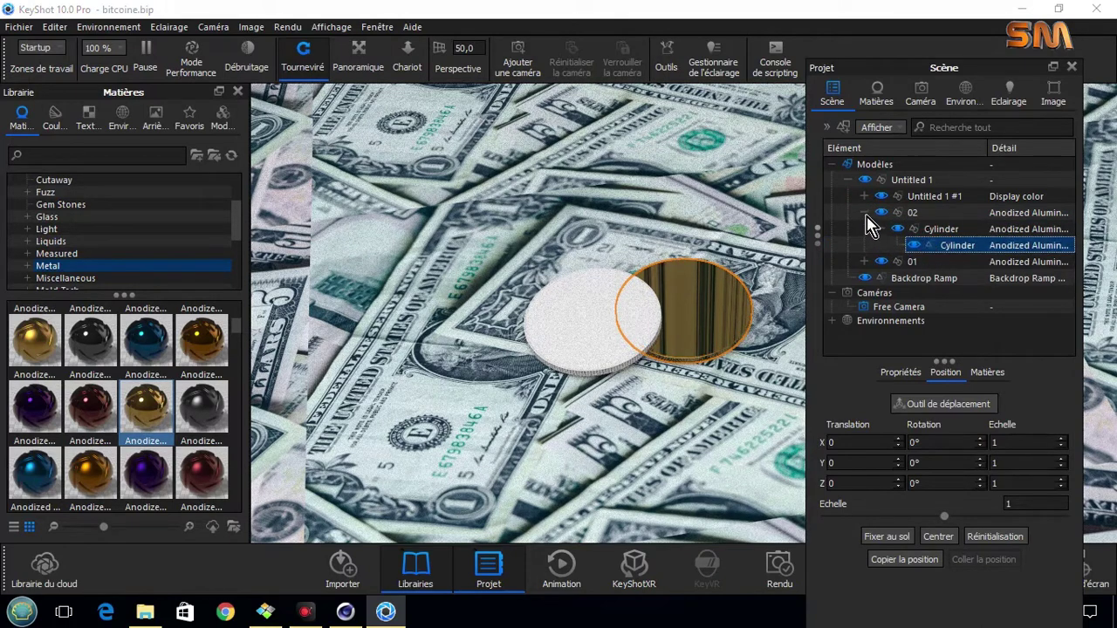
click(864, 213)
click(864, 196)
click(883, 213)
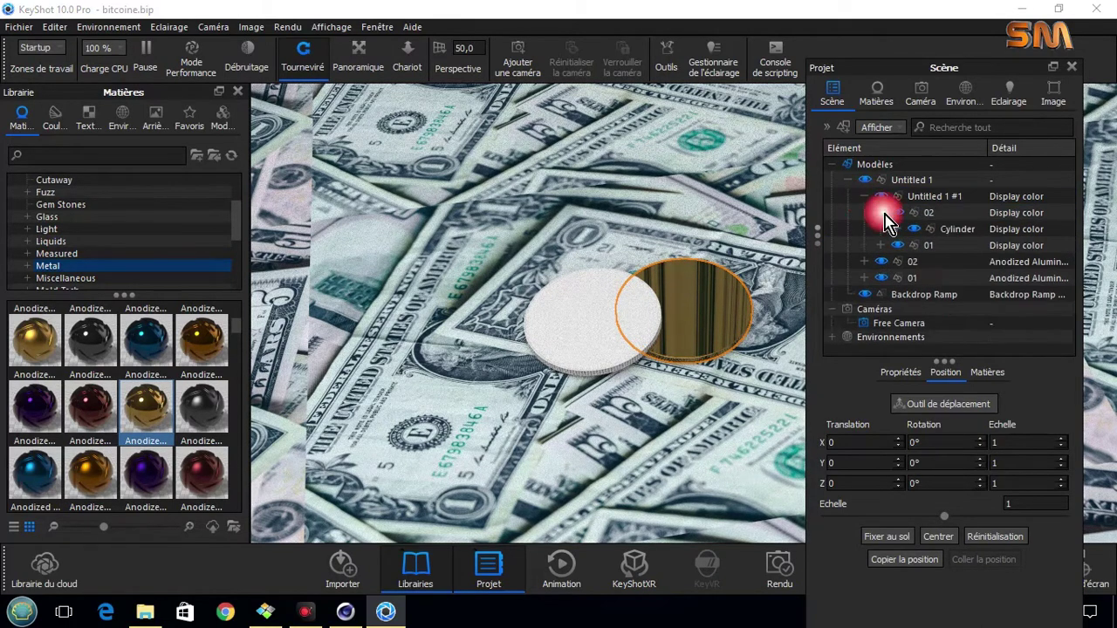
click(882, 246)
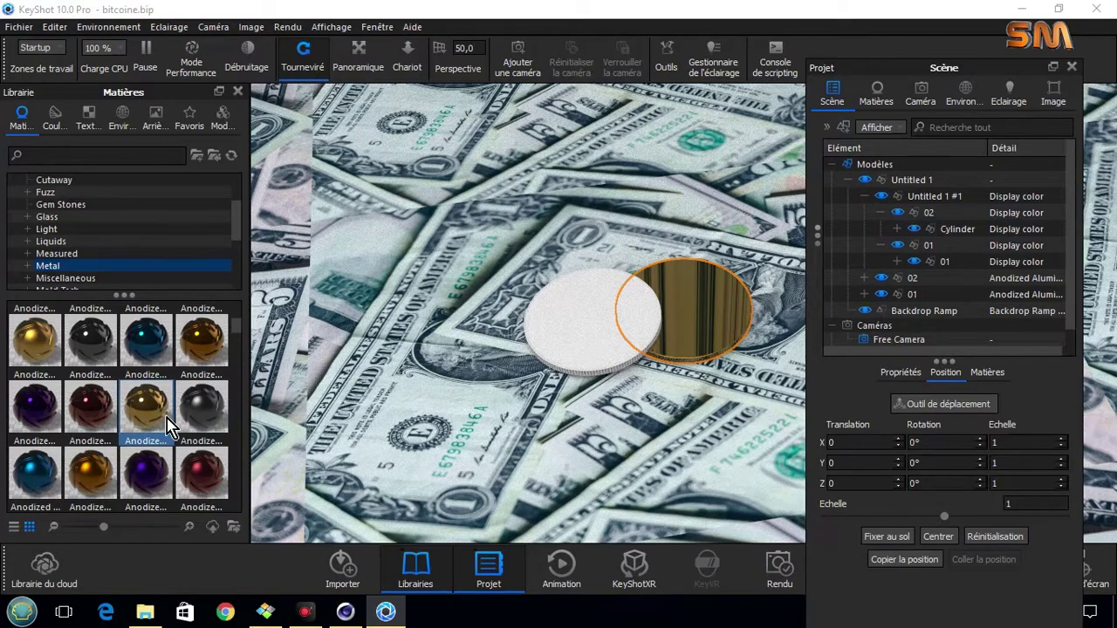
drag(153, 418, 932, 268)
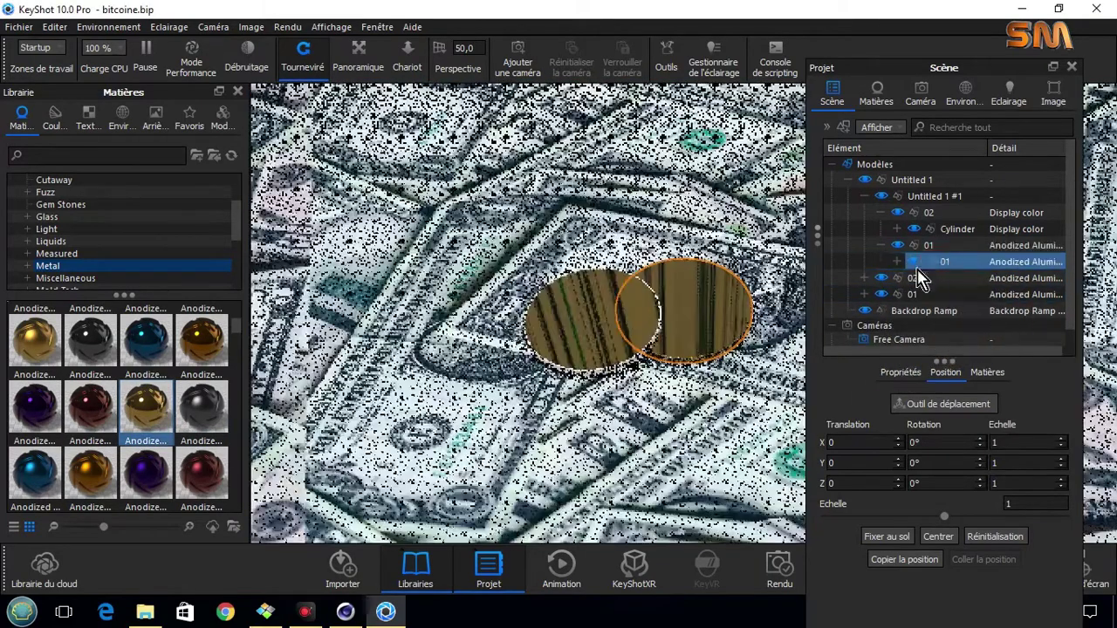
drag(932, 268, 936, 218)
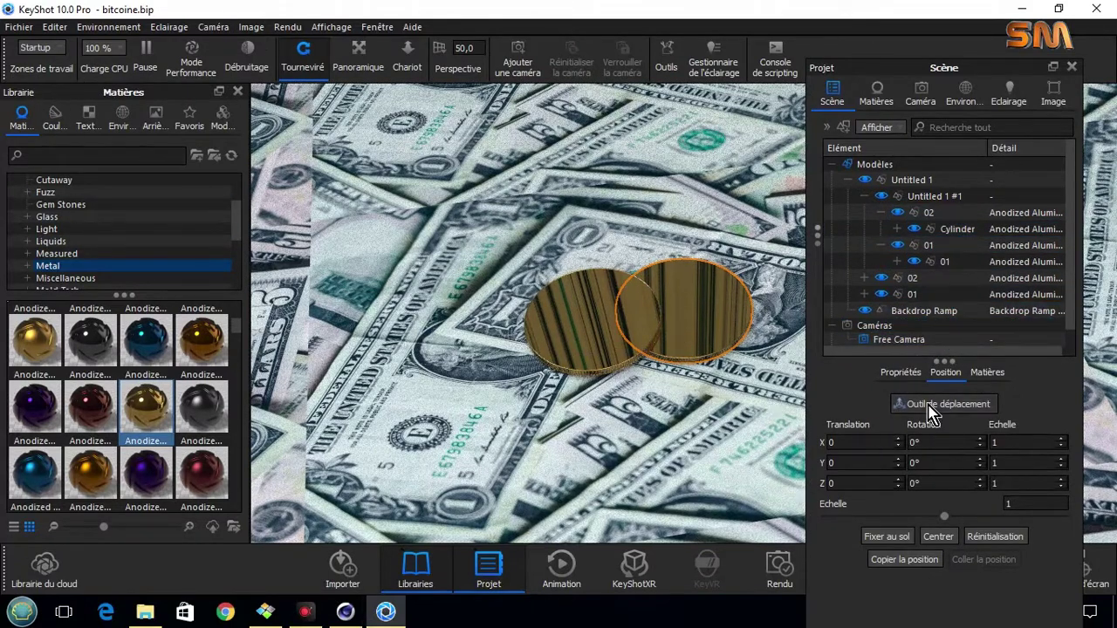
click(54, 26)
mouse_move(73, 44)
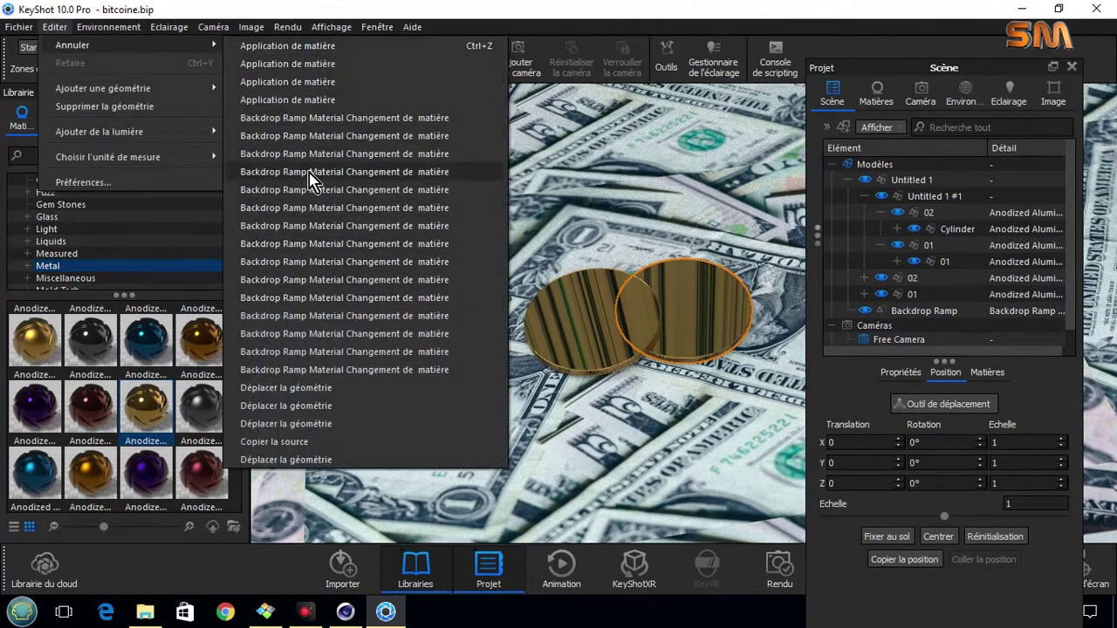
Undo the material changes, then reapply gold anodized aluminium to both coins' 01 parts.
click(306, 117)
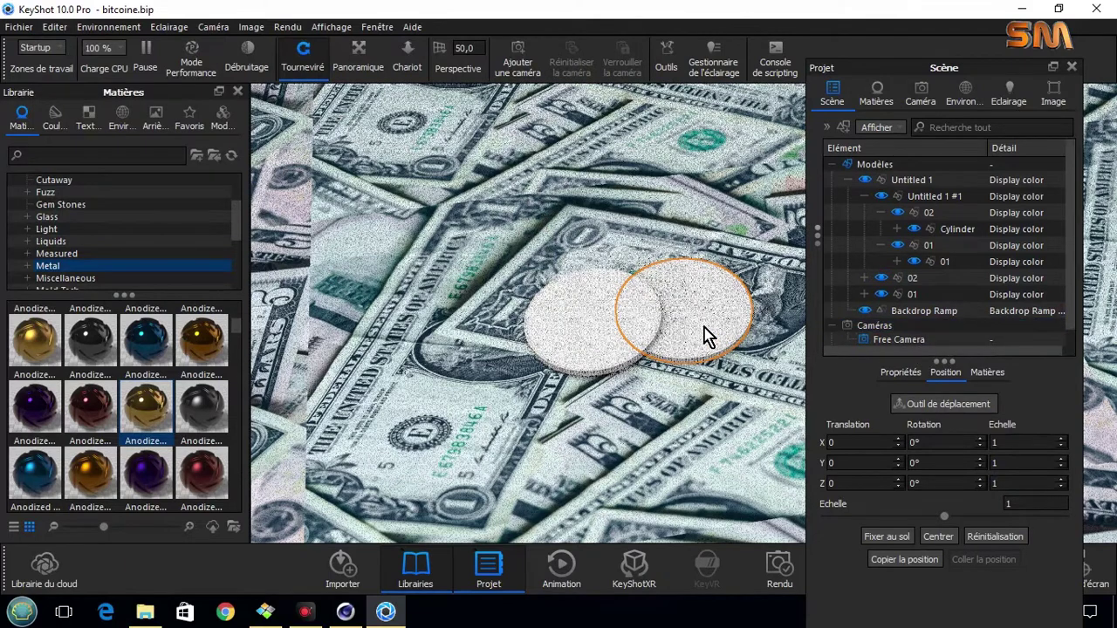
click(943, 340)
click(904, 295)
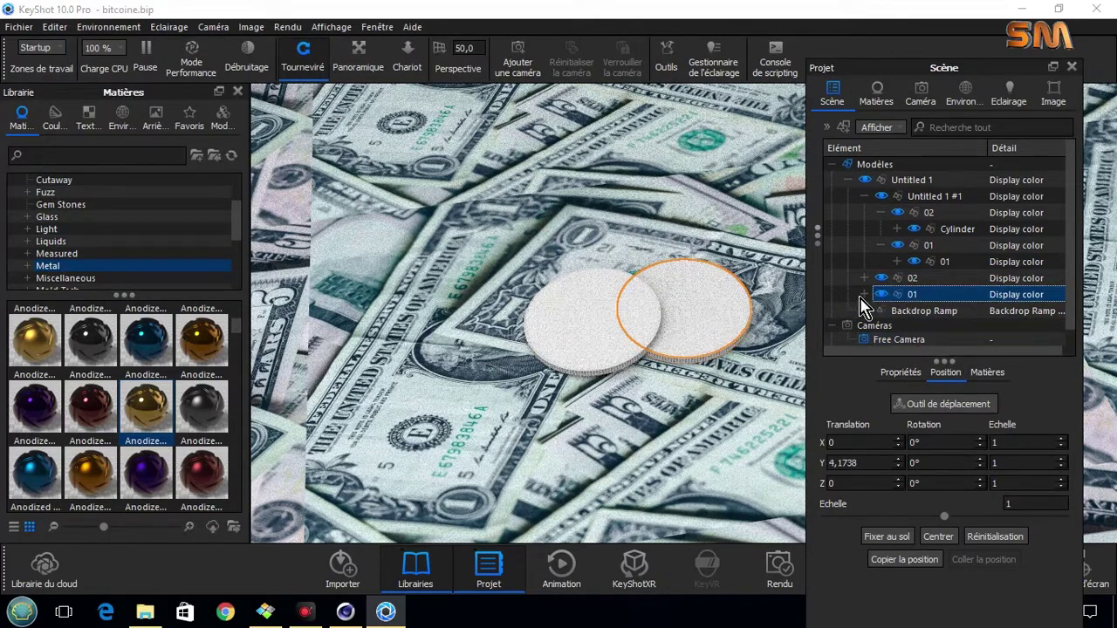
drag(145, 407, 895, 297)
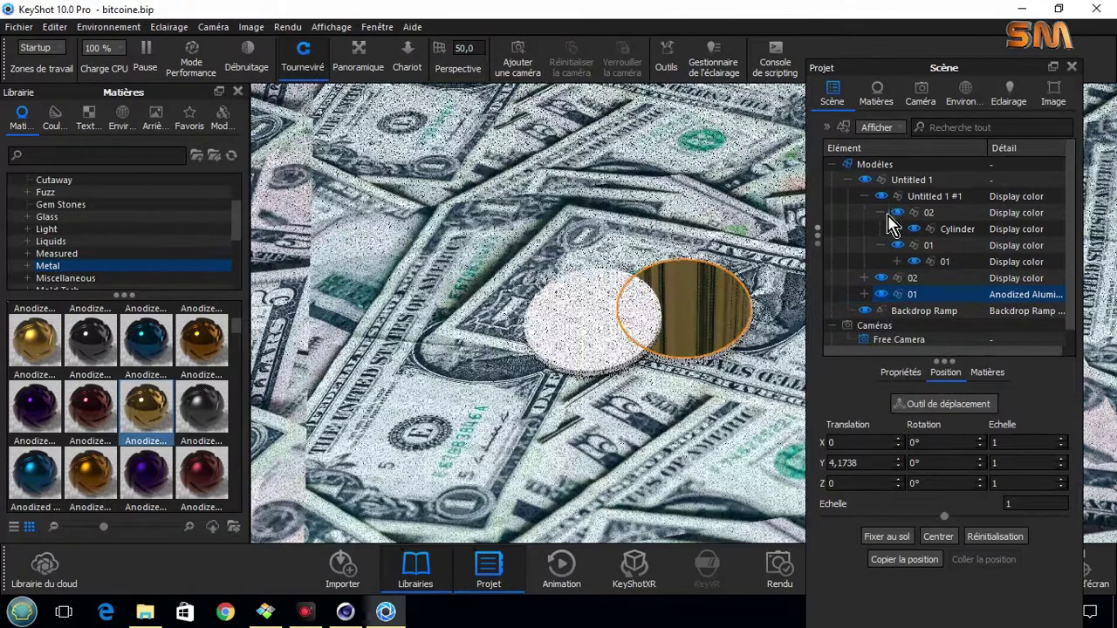
click(884, 213)
click(894, 228)
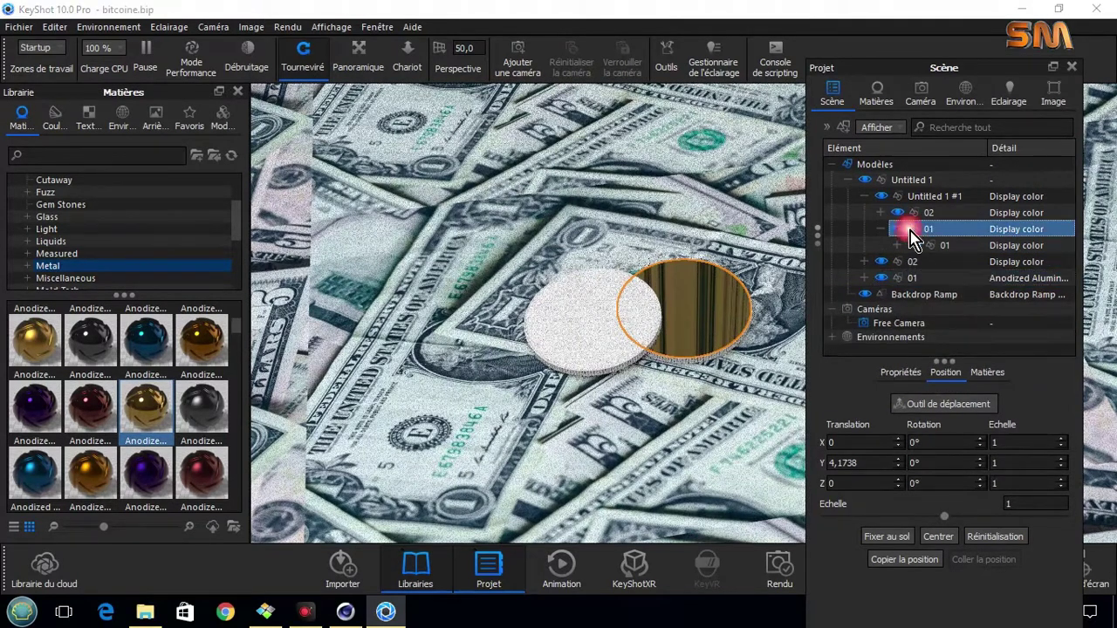
mouse_move(146, 407)
mouse_down()
mouse_move(629, 363)
mouse_move(932, 229)
mouse_up()
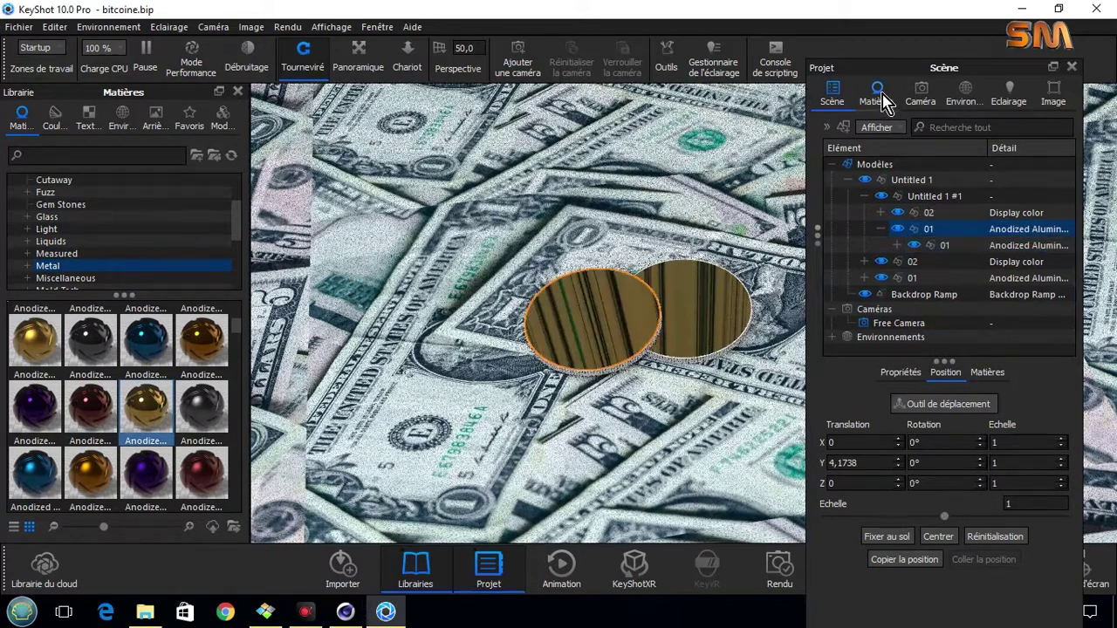
Load the bitcoin image 2021-03-31_175724 as the bump texture of Anodized Aluminum Polished Yellow #5.
click(876, 94)
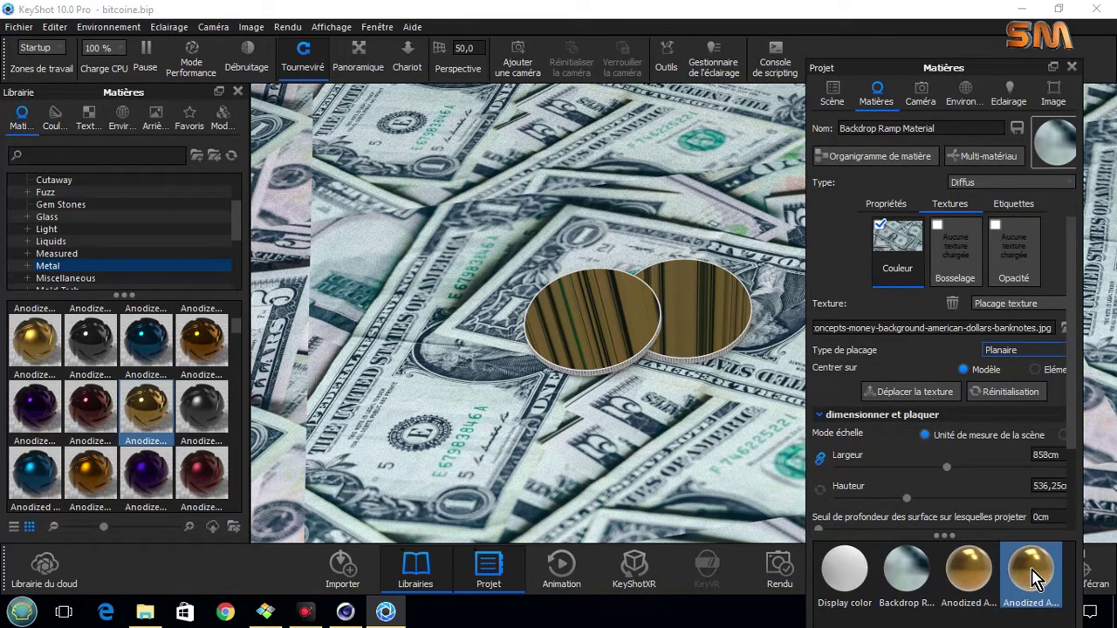
click(1034, 576)
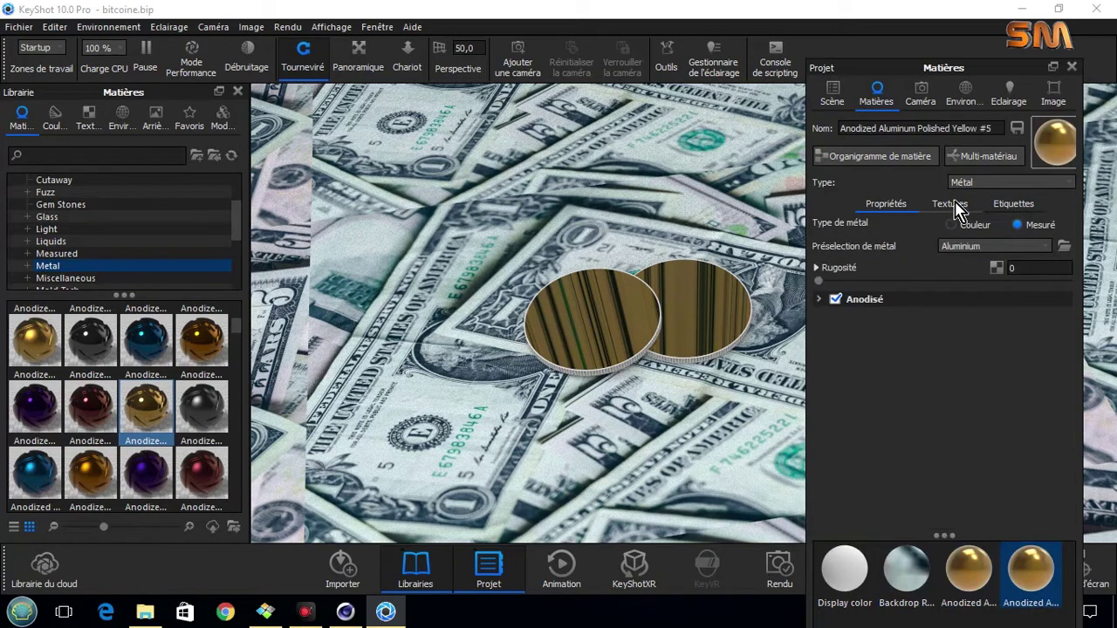
click(960, 210)
click(929, 235)
click(750, 187)
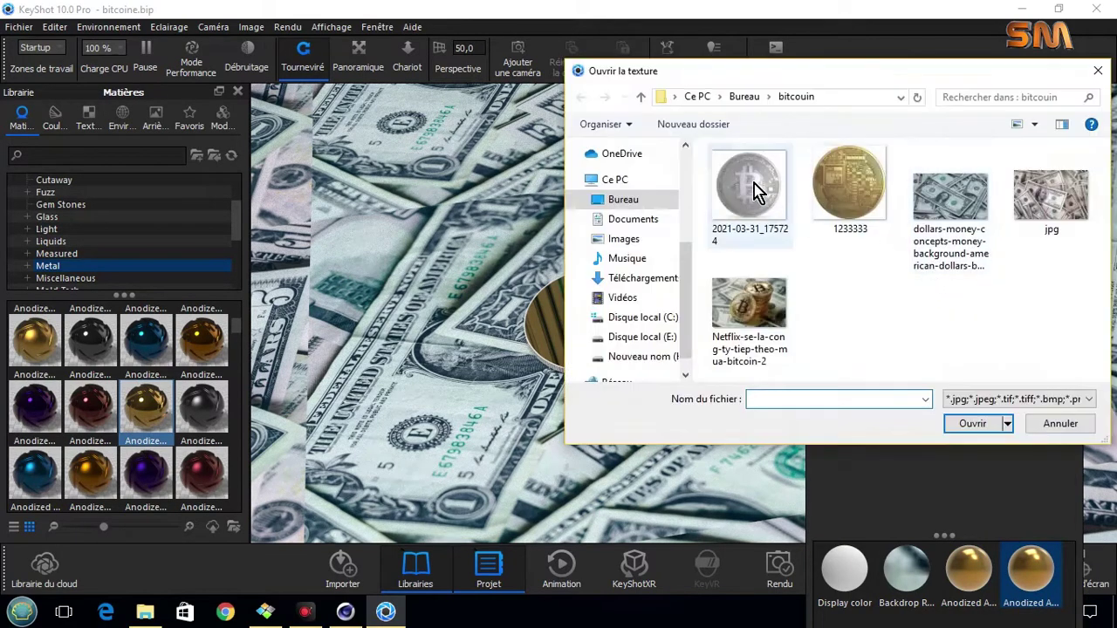
click(973, 425)
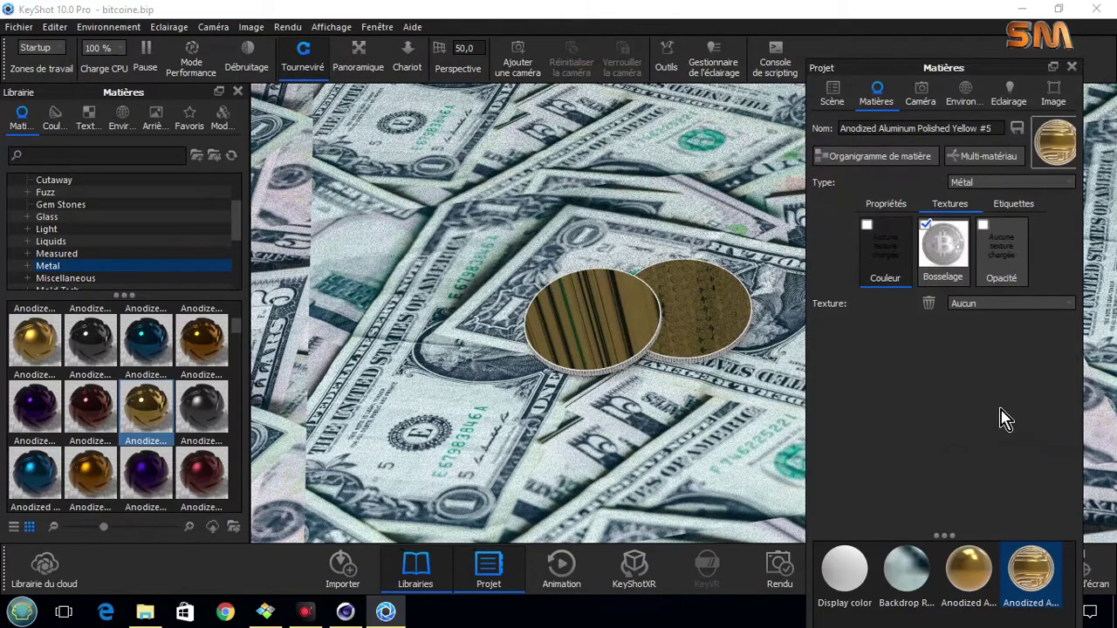
click(54, 26)
mouse_move(131, 45)
mouse_move(72, 45)
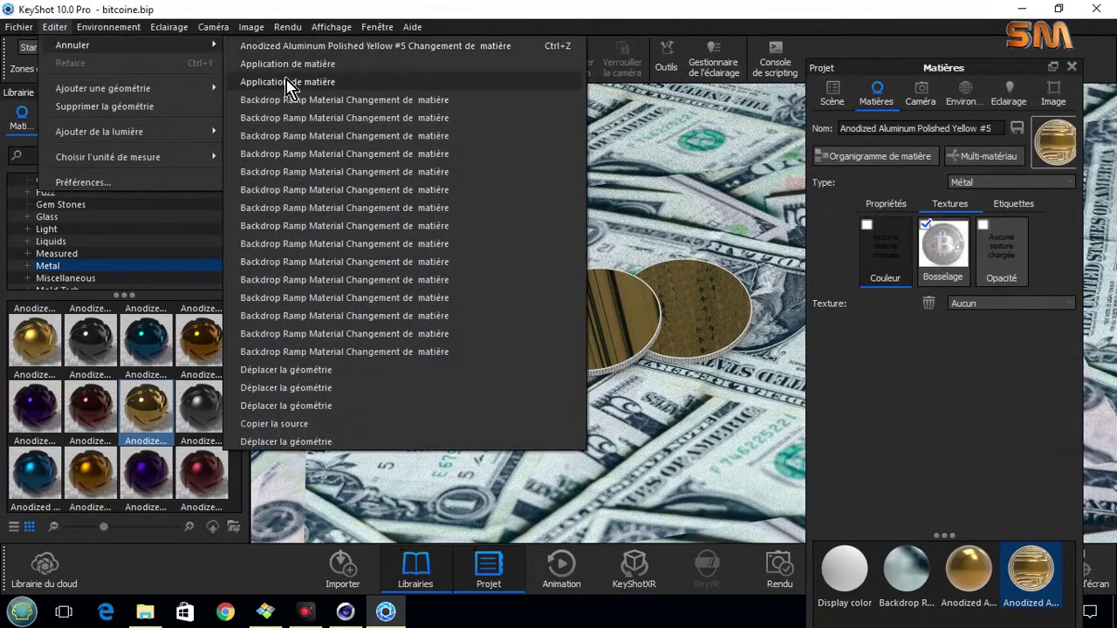
Undo back to before the material application and orbit closer to the coins.
click(287, 80)
click(54, 26)
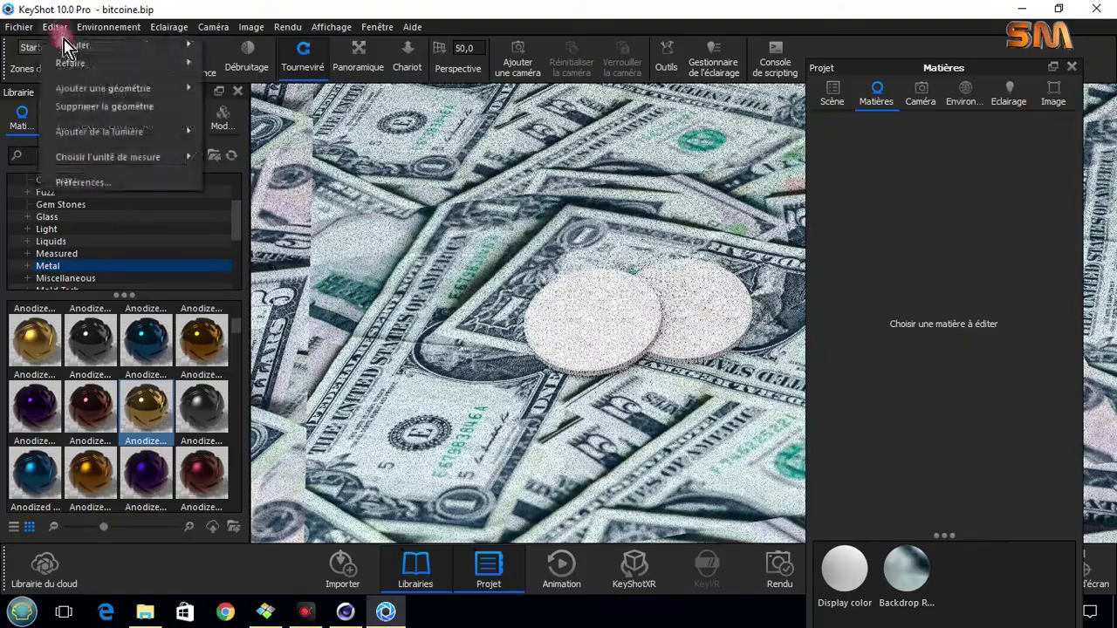
click(272, 64)
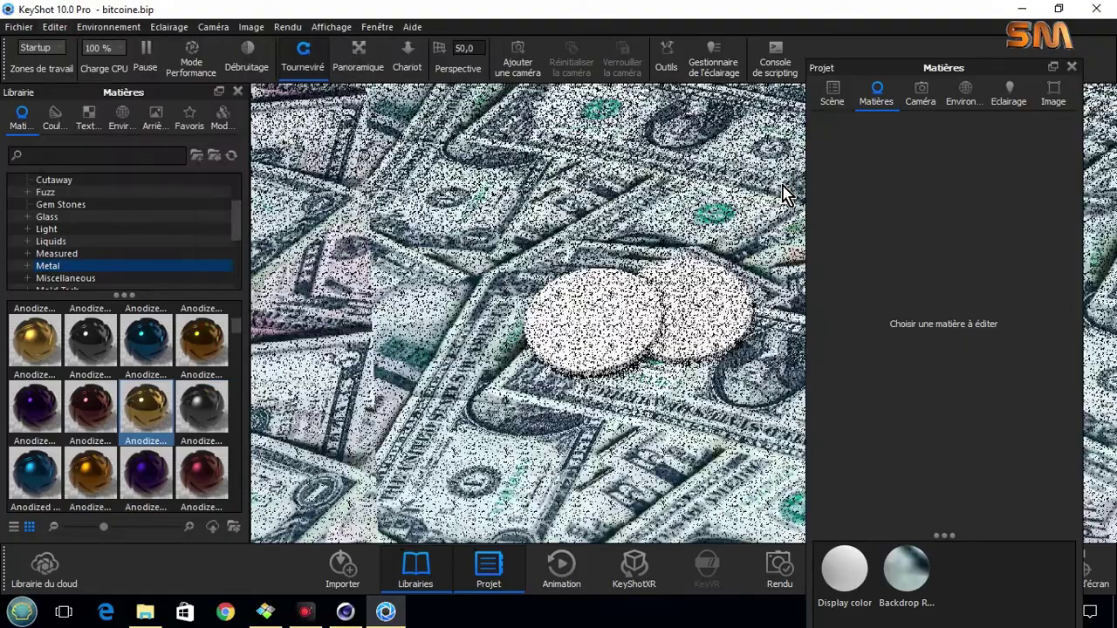
drag(676, 353, 807, 340)
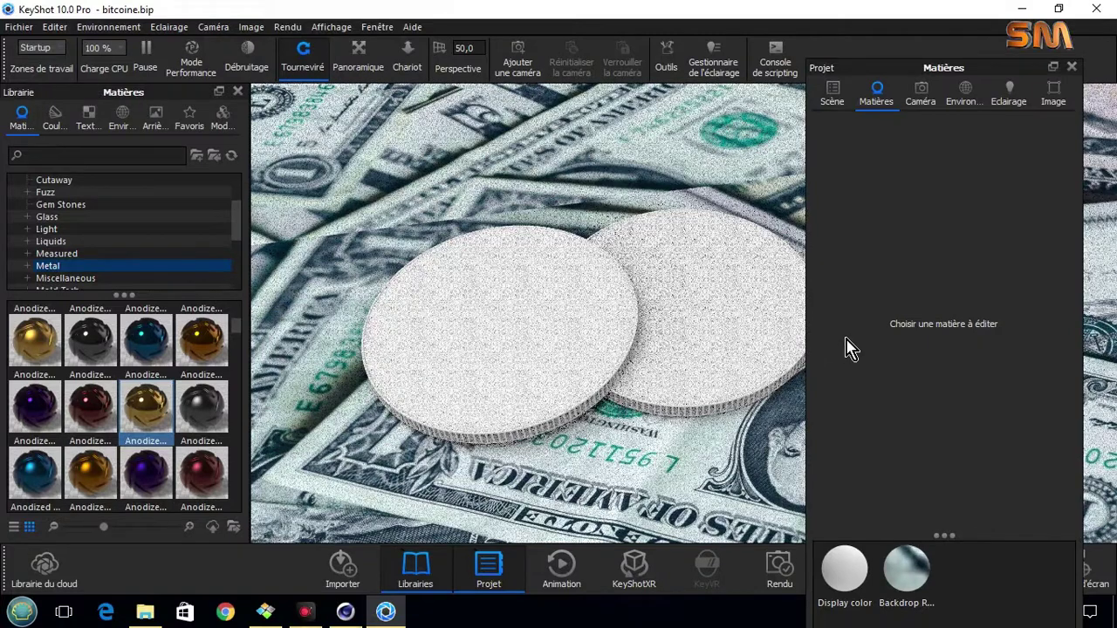
Reapply the gold anodized material to the coins' 01 parts in the Scene tree.
click(830, 98)
click(929, 229)
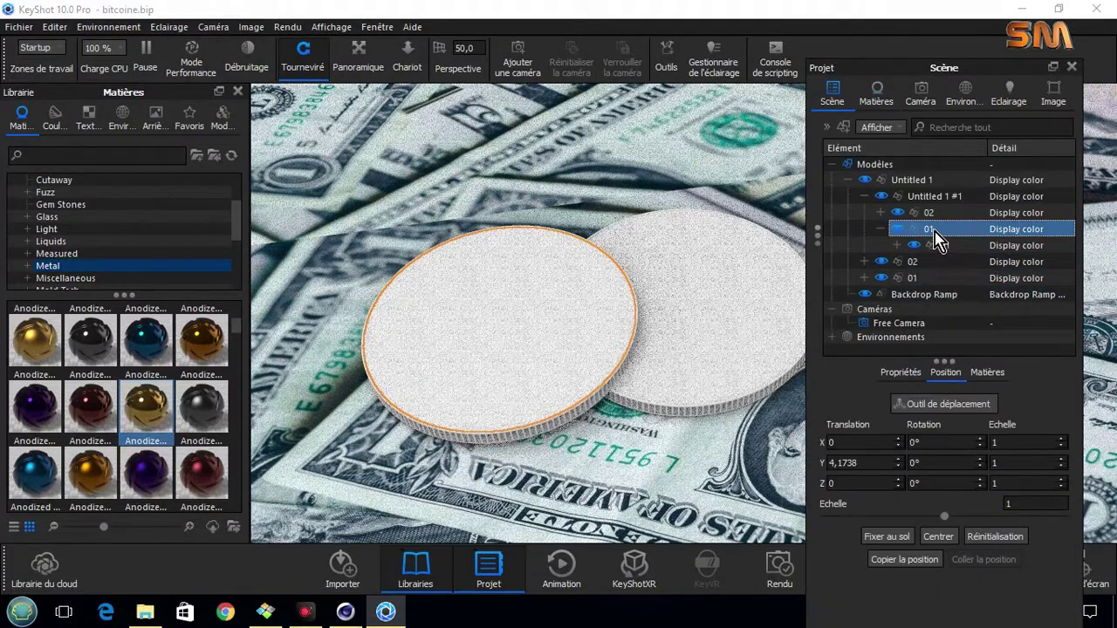
drag(148, 406, 927, 231)
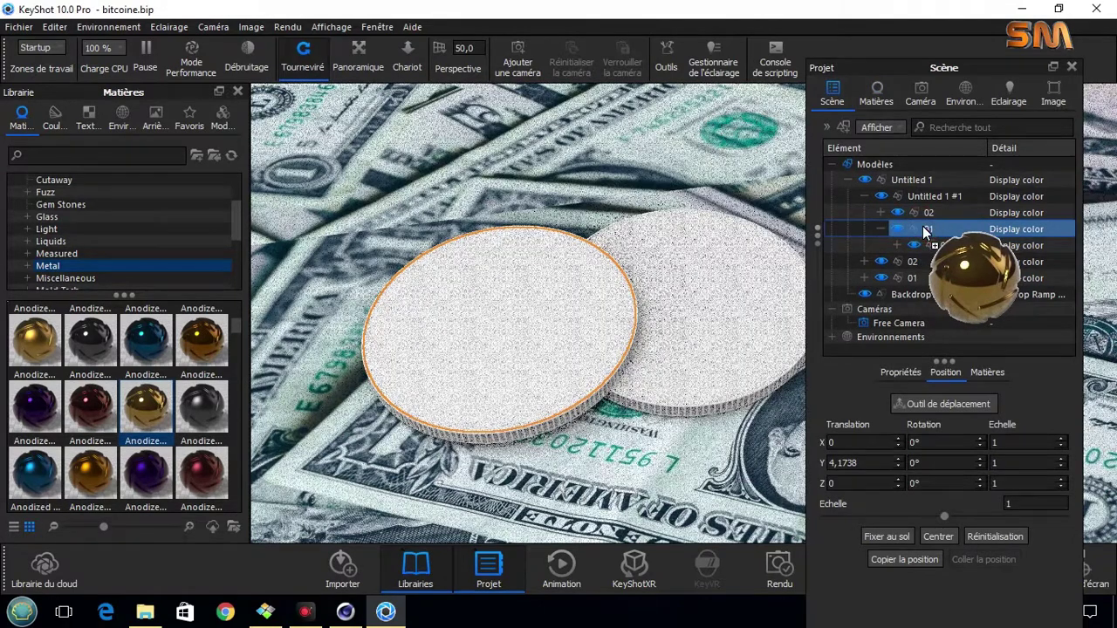
drag(926, 232, 927, 231)
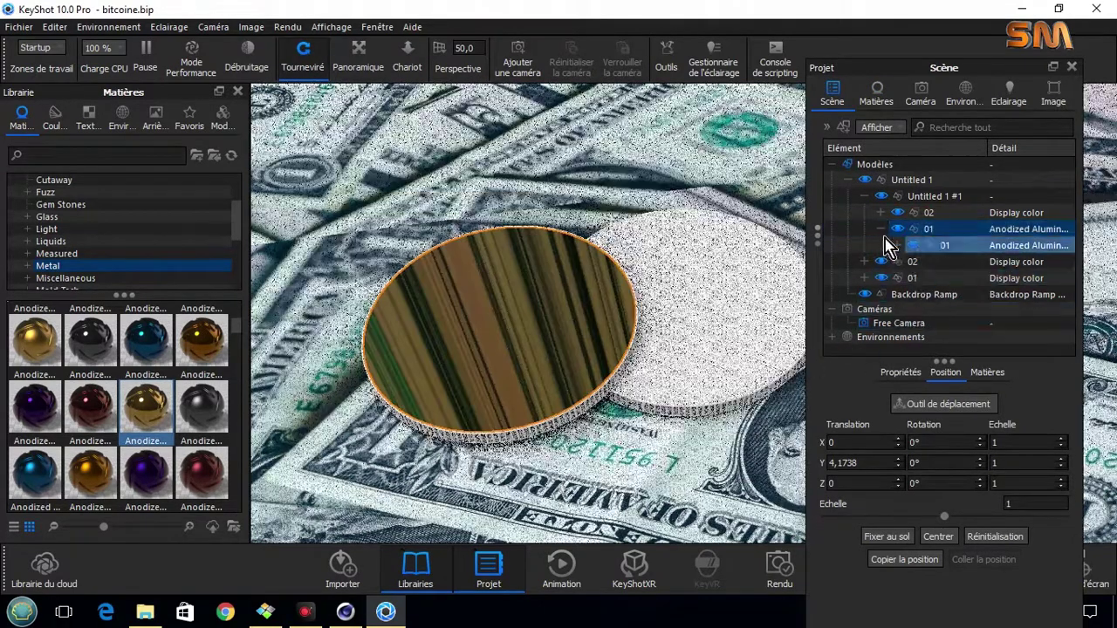
click(864, 196)
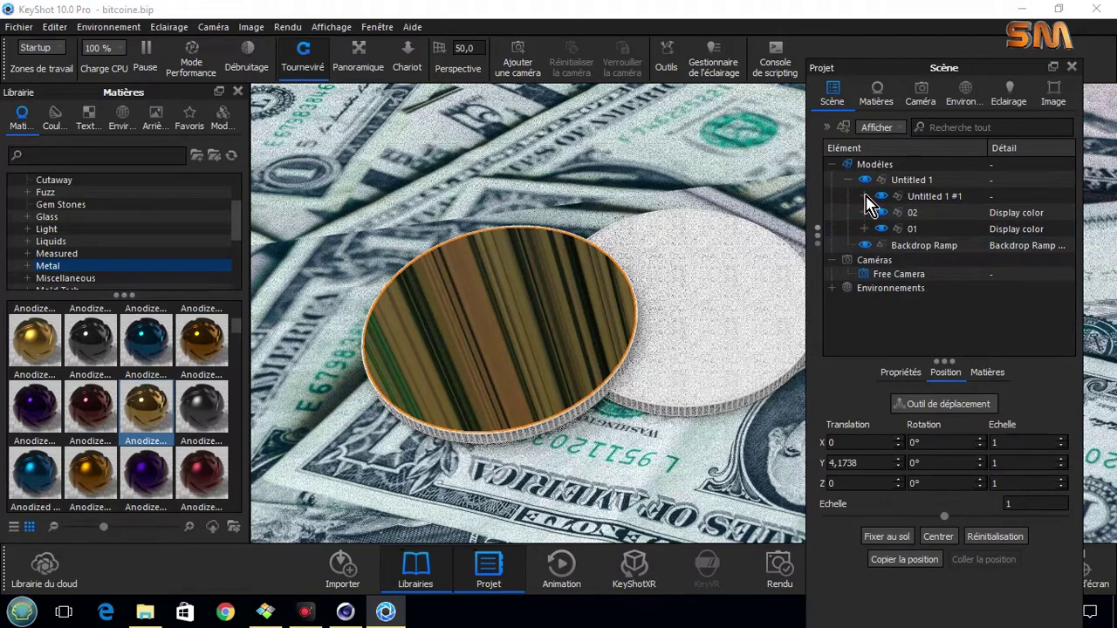
click(847, 179)
click(848, 179)
click(864, 196)
click(864, 196)
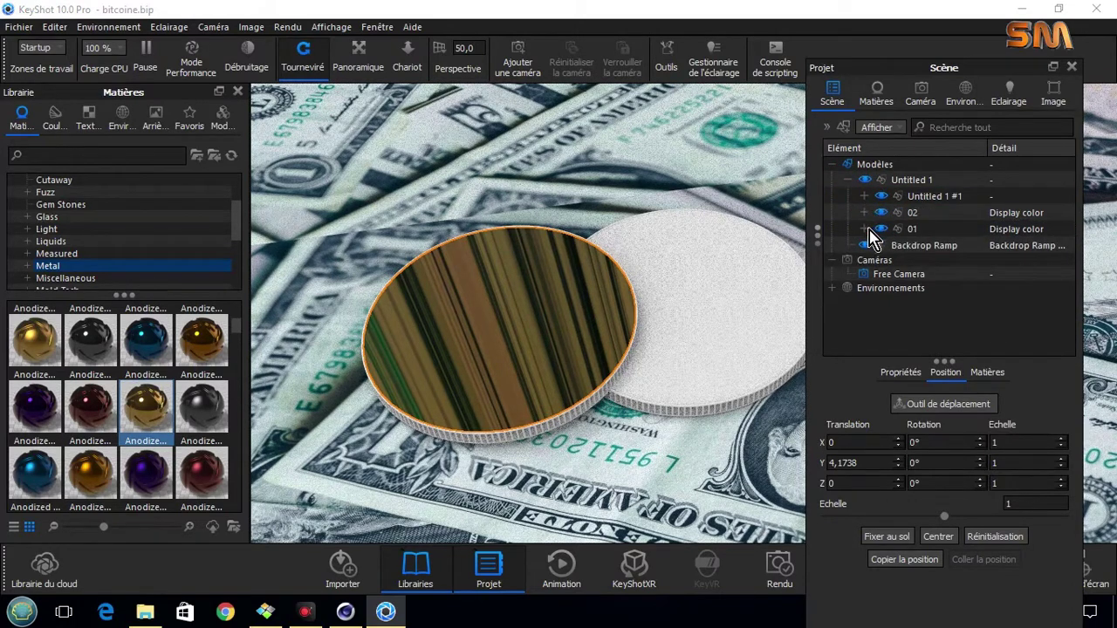
click(910, 228)
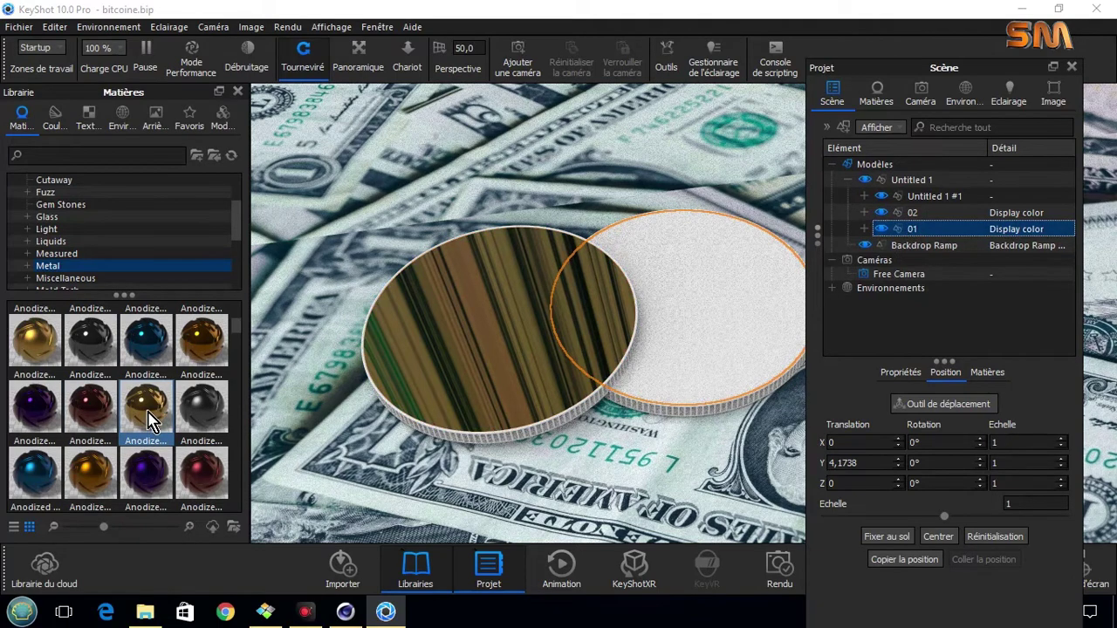
drag(148, 419, 920, 234)
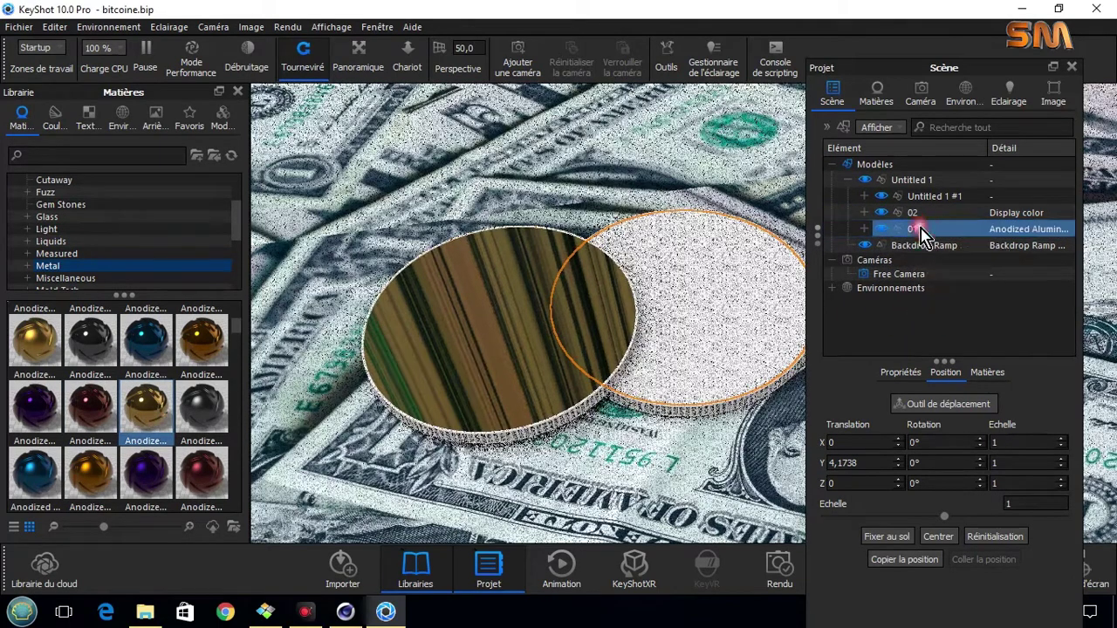
Load the bitcoin image as the bump texture of Anodized Aluminum Polished Yellow #7.
click(878, 96)
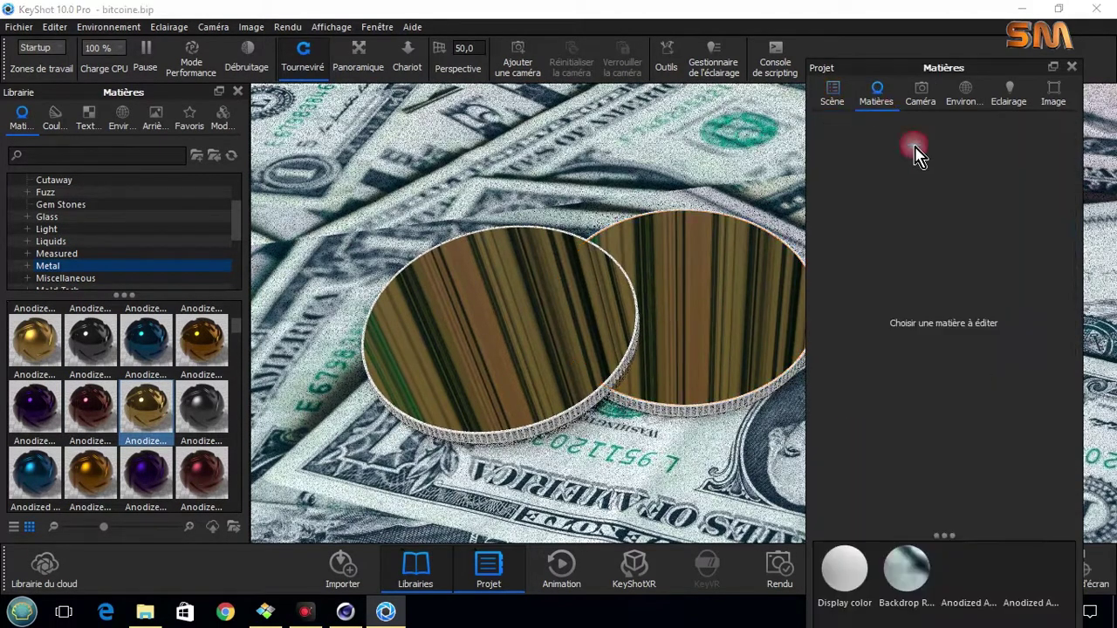
click(1016, 580)
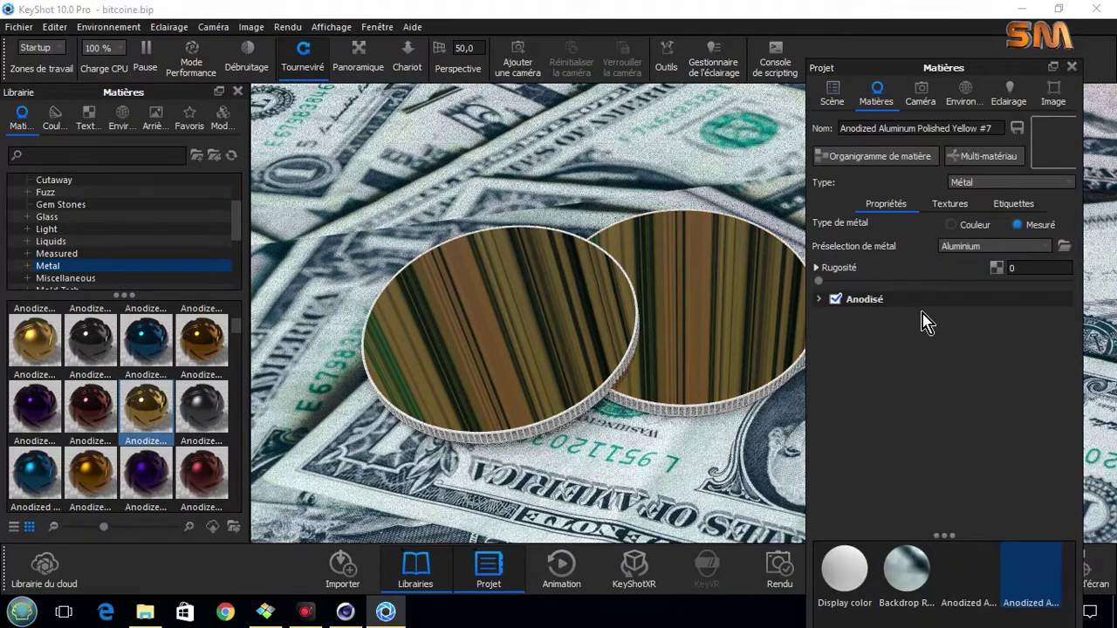
click(951, 205)
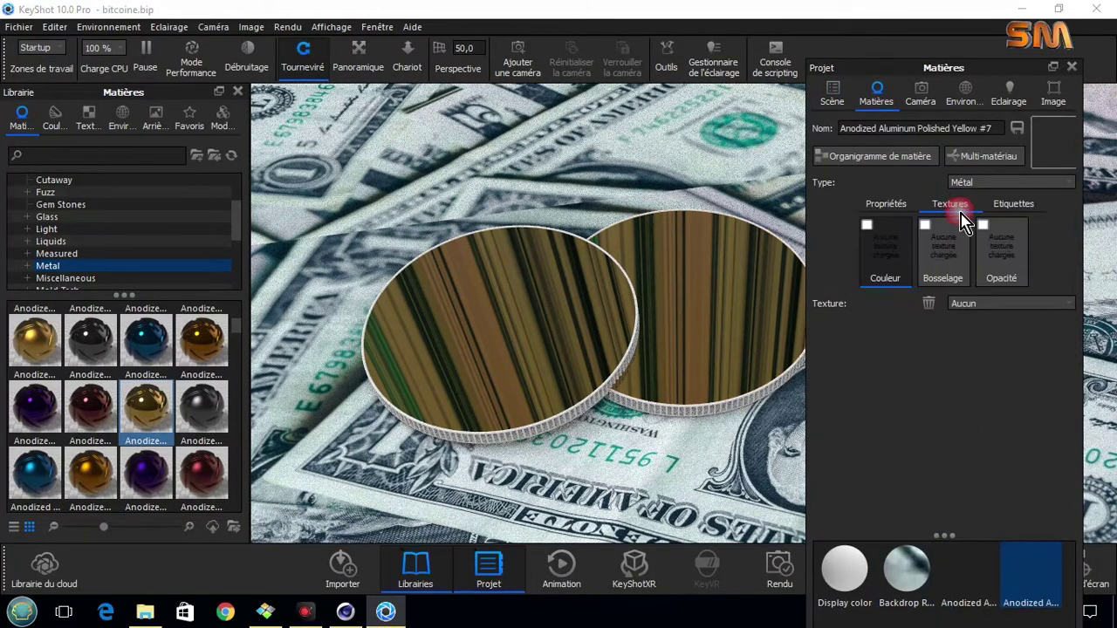
click(939, 237)
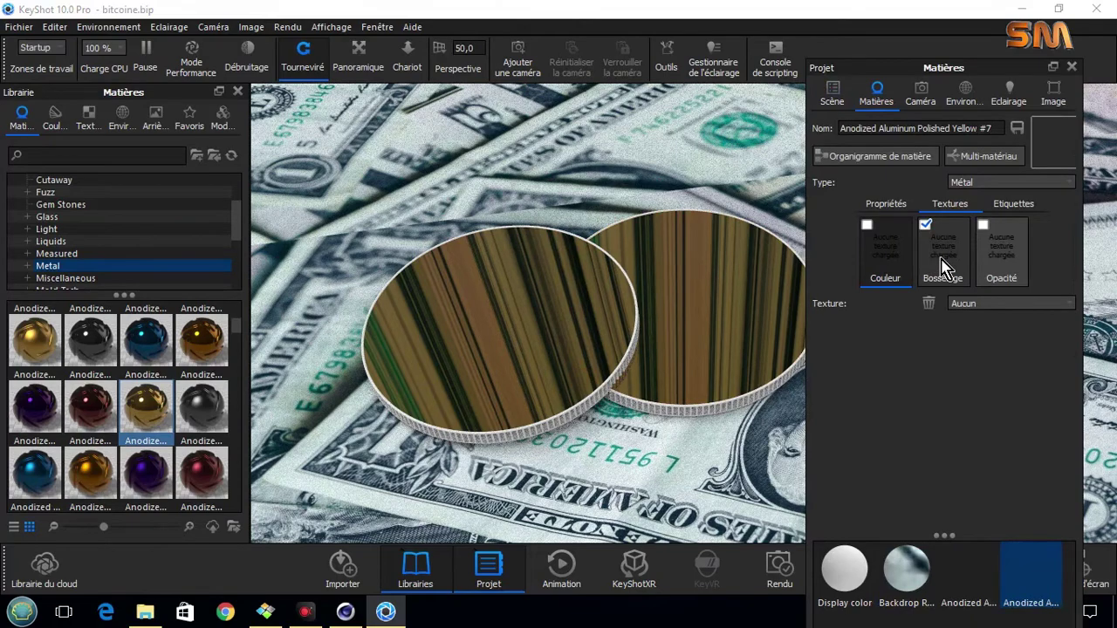
click(943, 257)
click(788, 247)
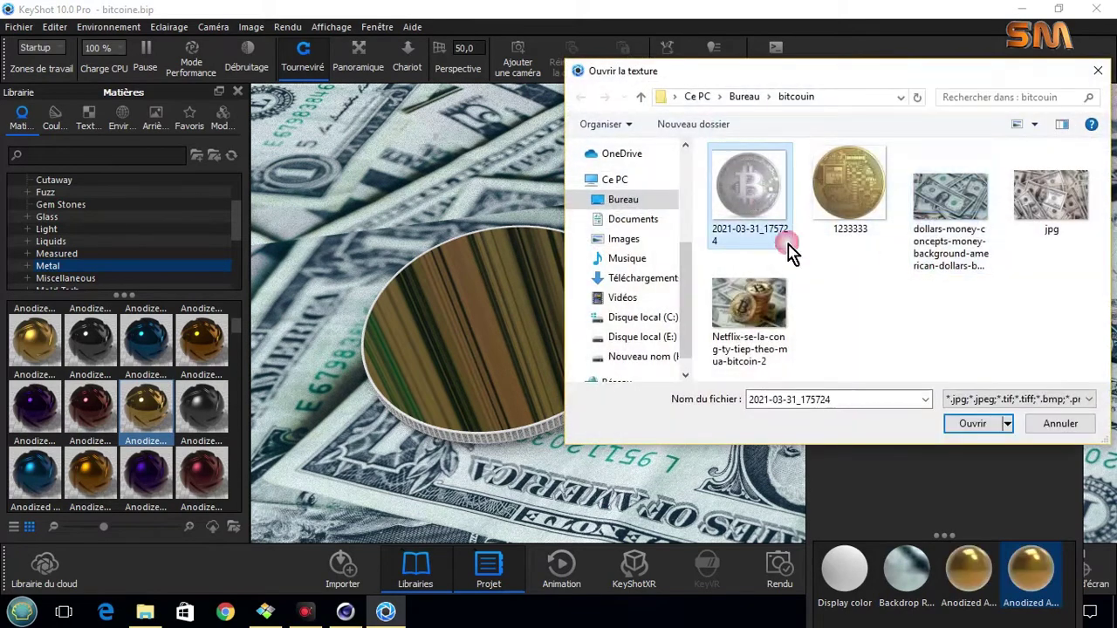
click(977, 428)
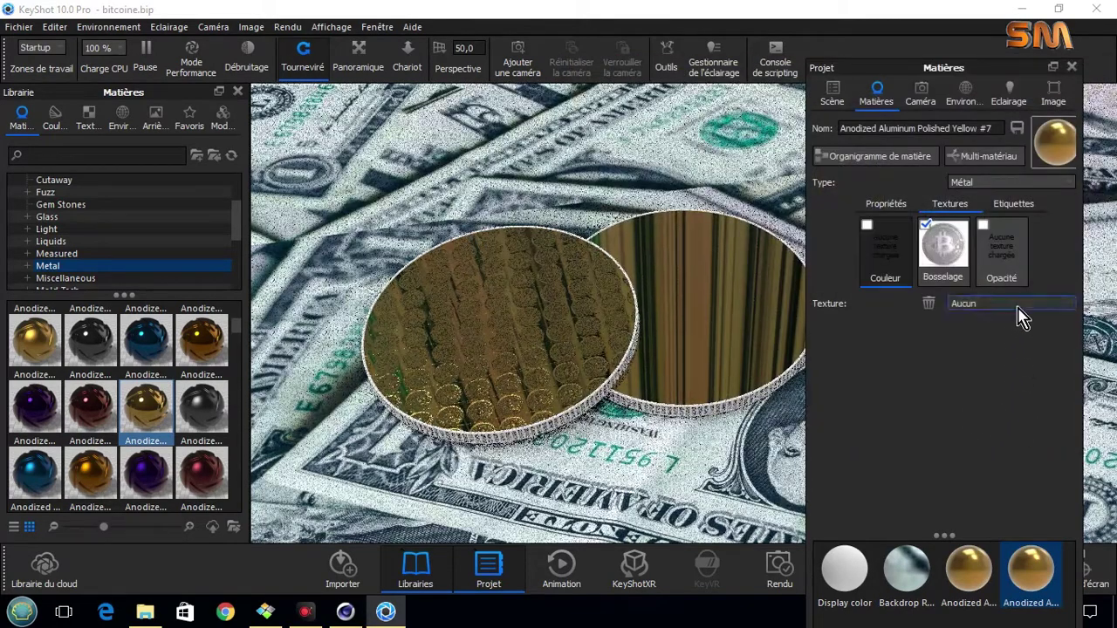
Set the #7 bump mapping to UV and scale its width to about 1.136.
click(938, 253)
click(1003, 350)
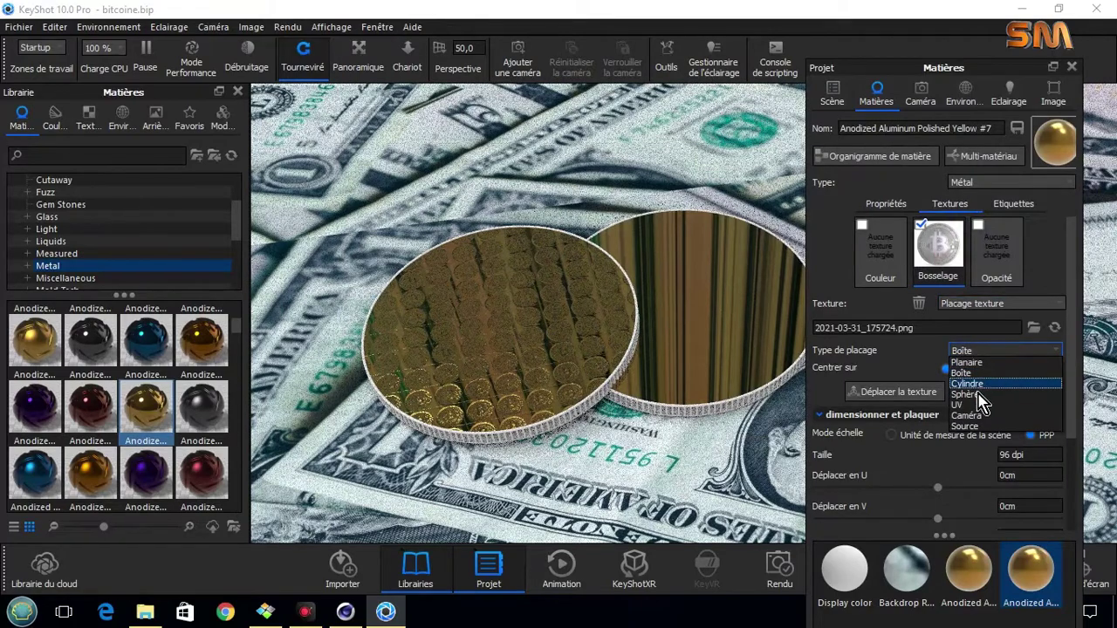
click(1012, 406)
scroll(523, 336, up, 5)
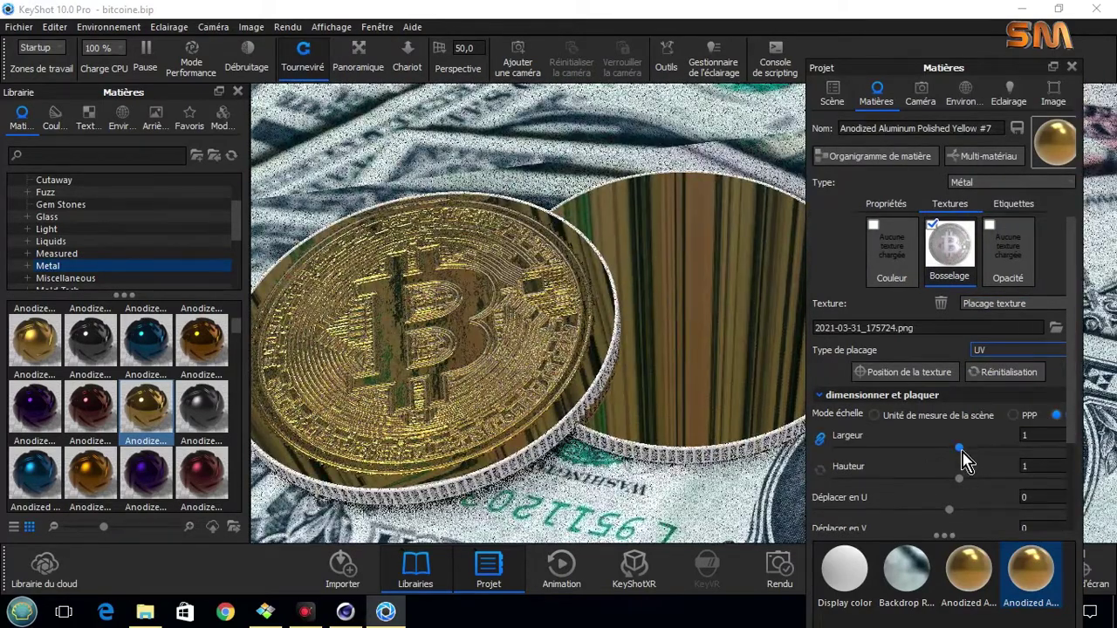
drag(960, 449, 975, 449)
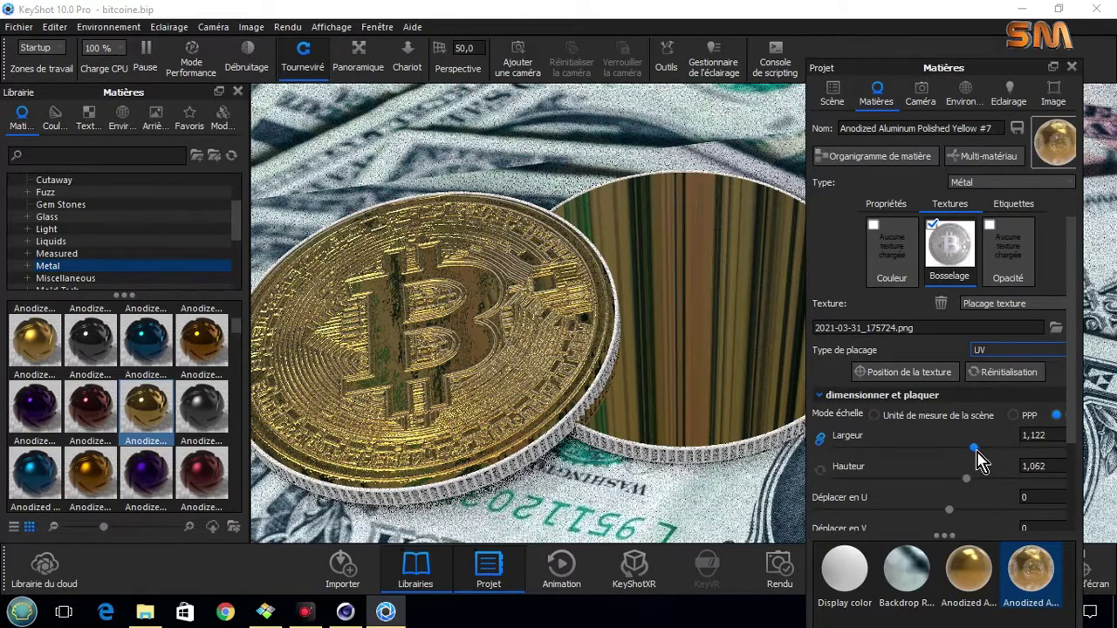
drag(973, 451, 977, 452)
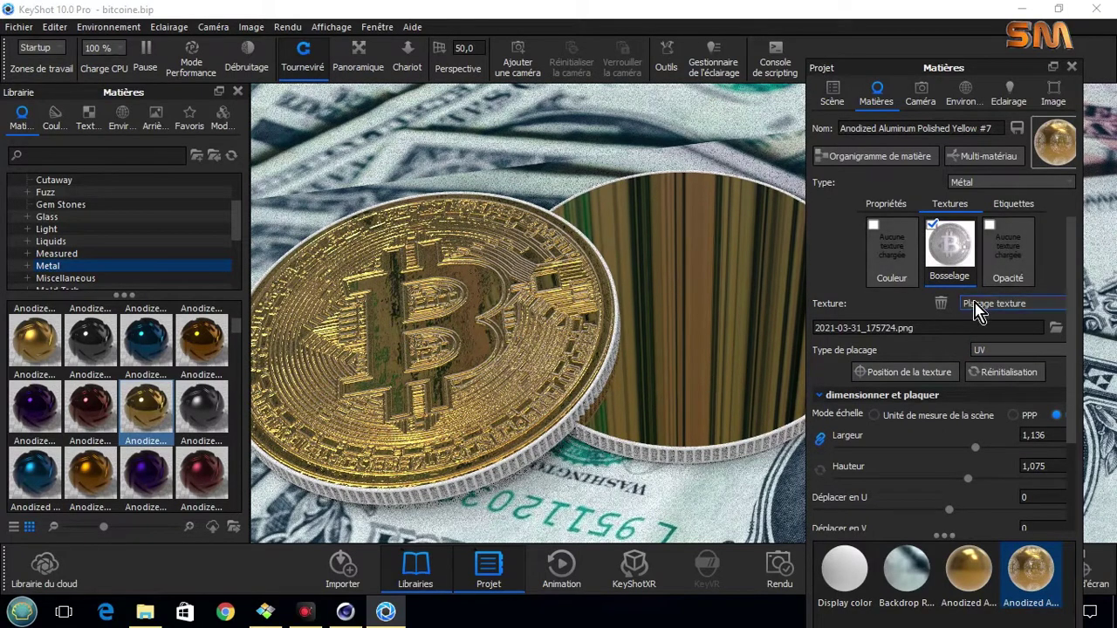
click(967, 576)
Load 1233333.png as the bump texture of Anodized Aluminum Polished Yellow #8.
click(955, 208)
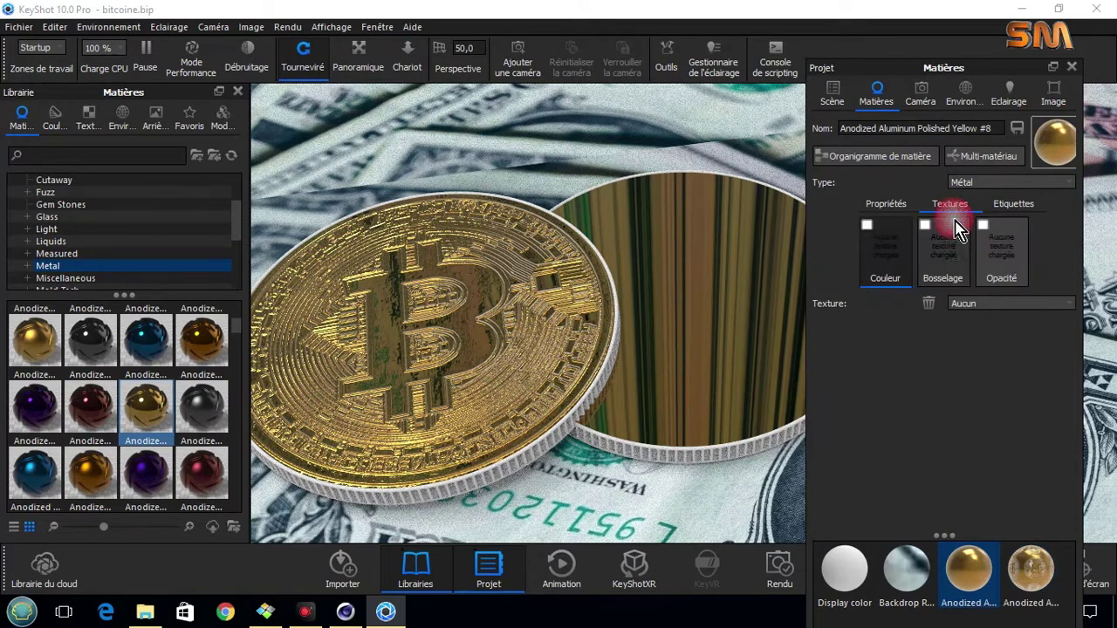
click(931, 236)
click(748, 192)
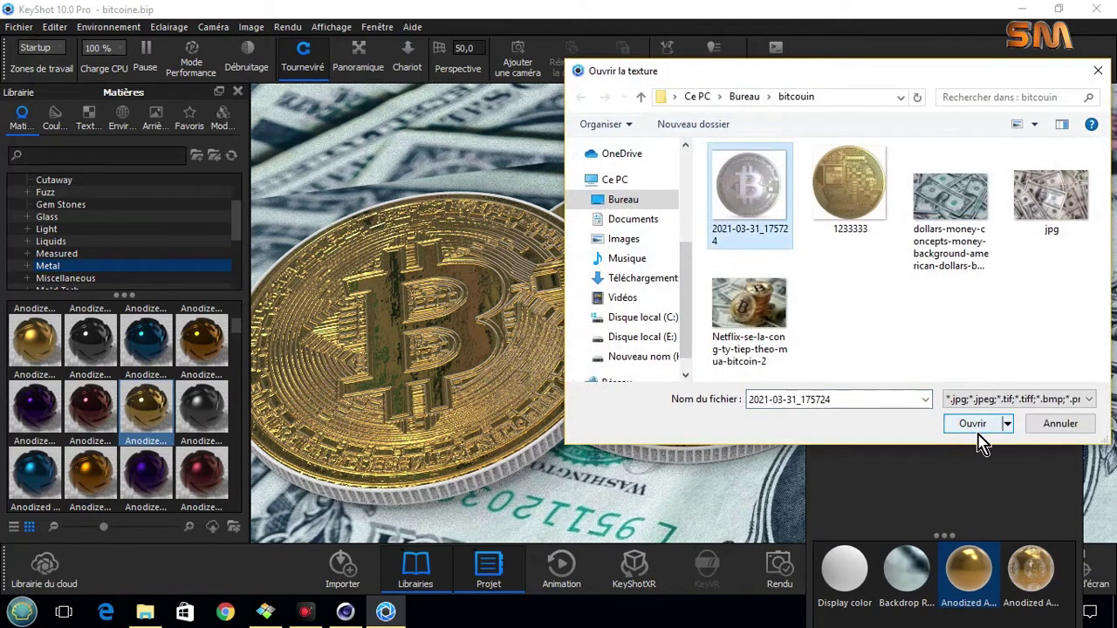
click(858, 182)
click(973, 424)
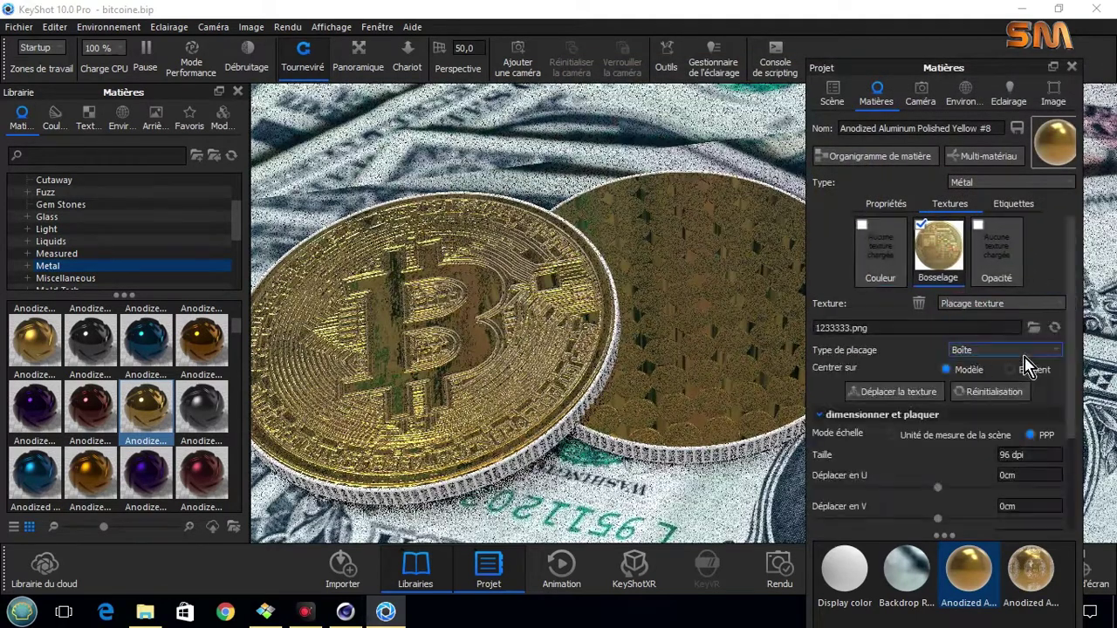
Set the #8 bump mapping to UV with width about 1.028, then close the project panel.
click(996, 353)
click(1007, 412)
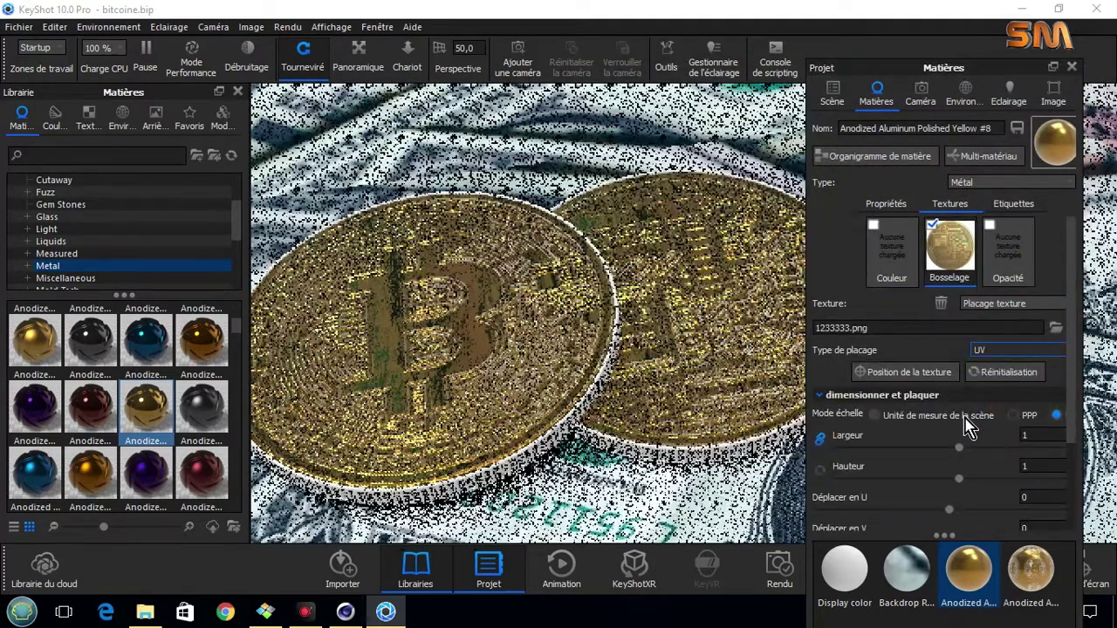
drag(960, 448, 964, 448)
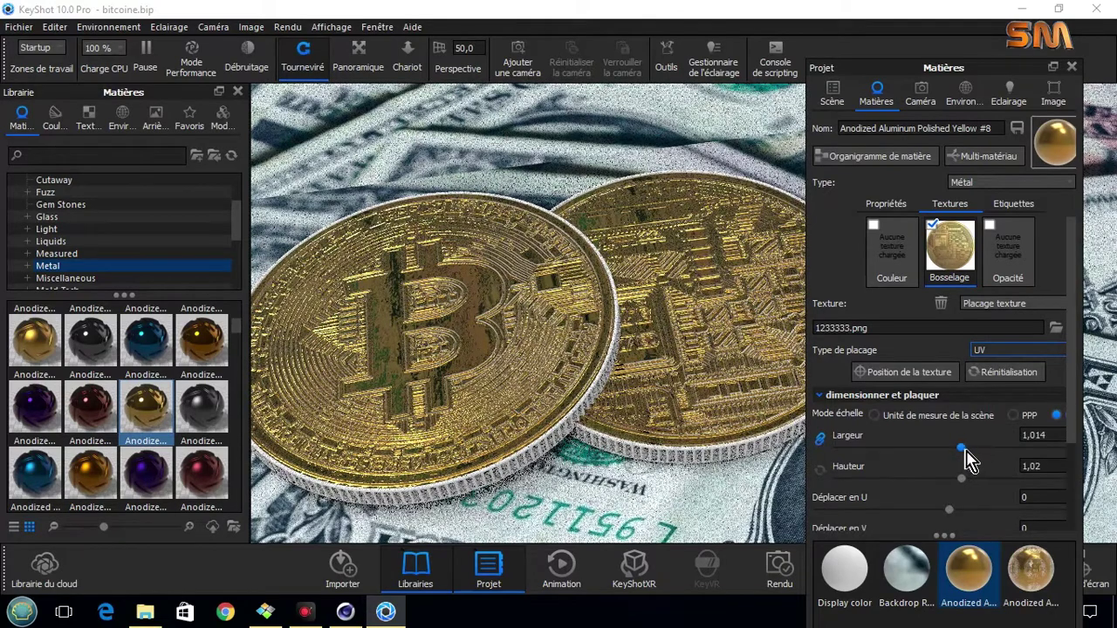
click(1073, 68)
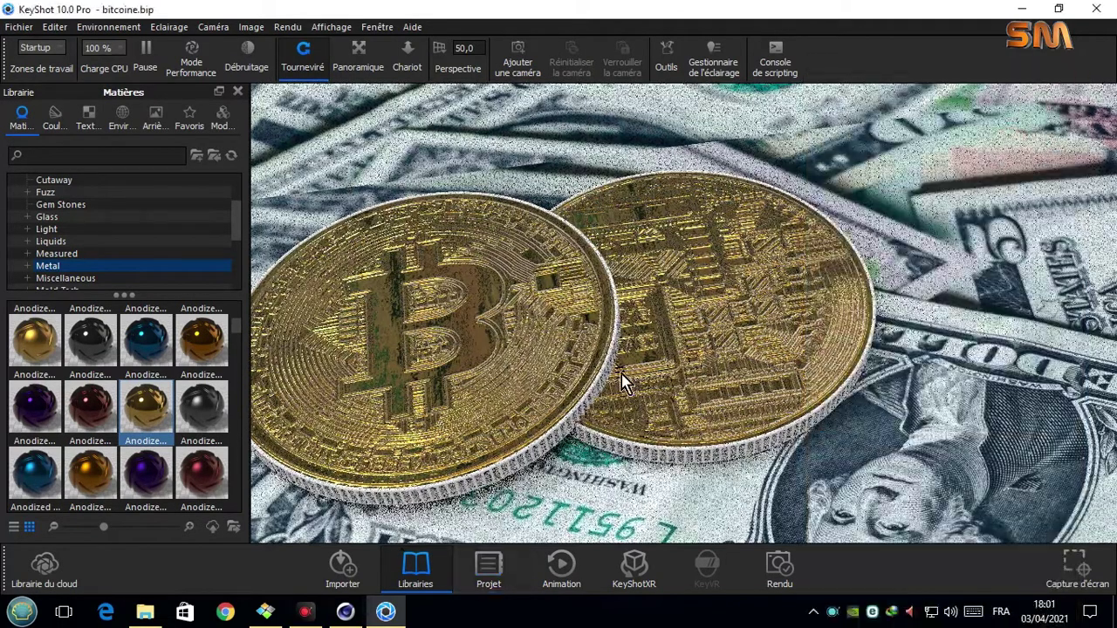
Apply the gold anodized material to coin part 02.
click(434, 576)
click(489, 567)
click(832, 94)
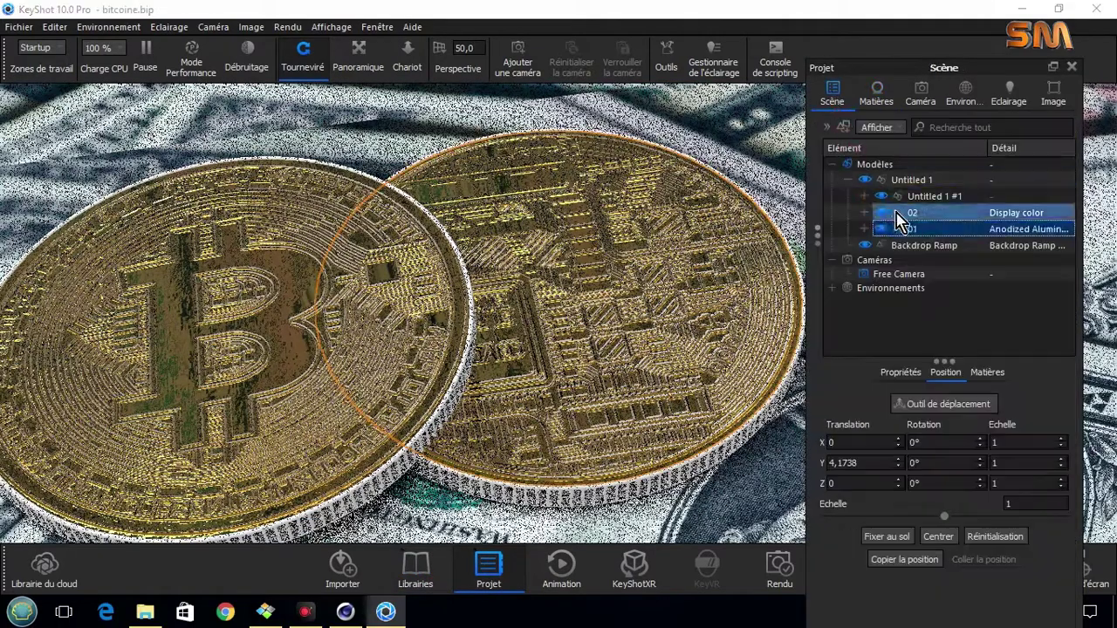
click(907, 214)
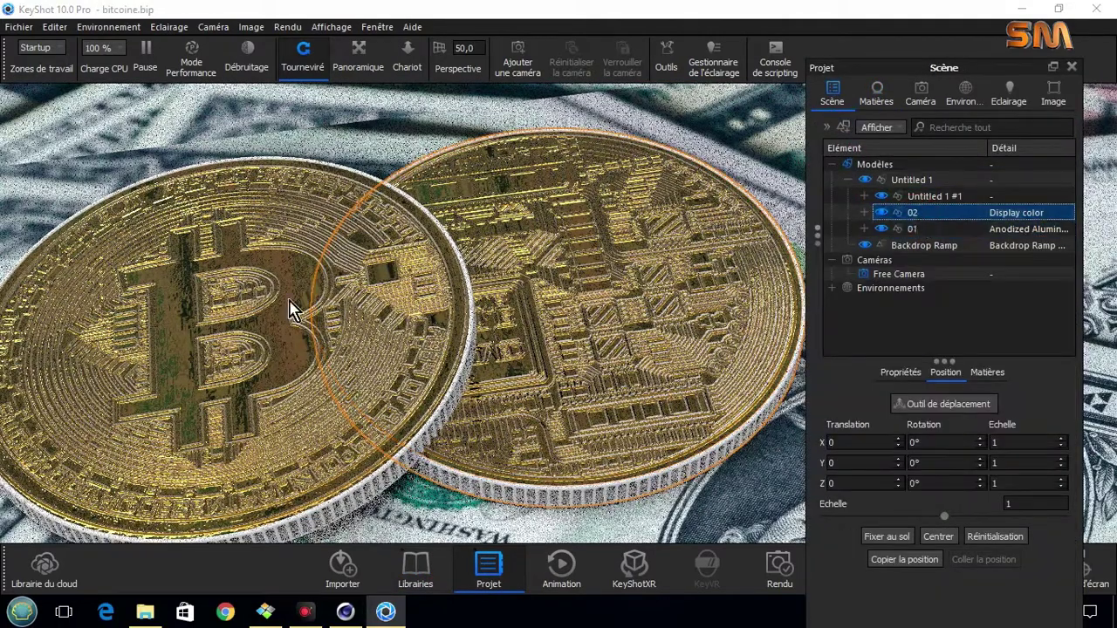
click(428, 576)
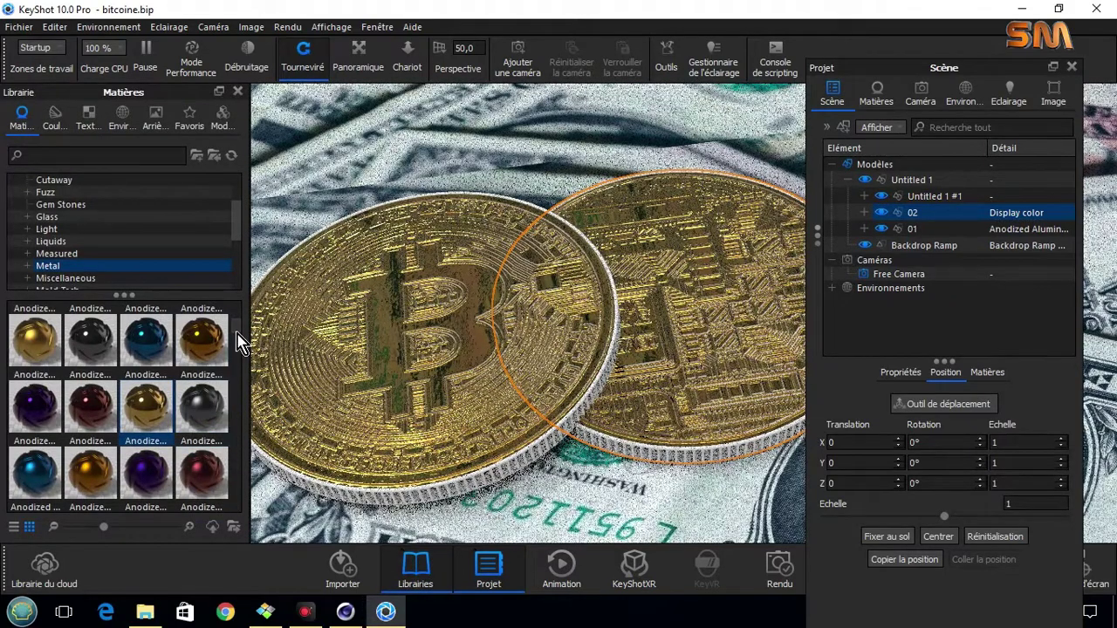
scroll(240, 343, down, 1)
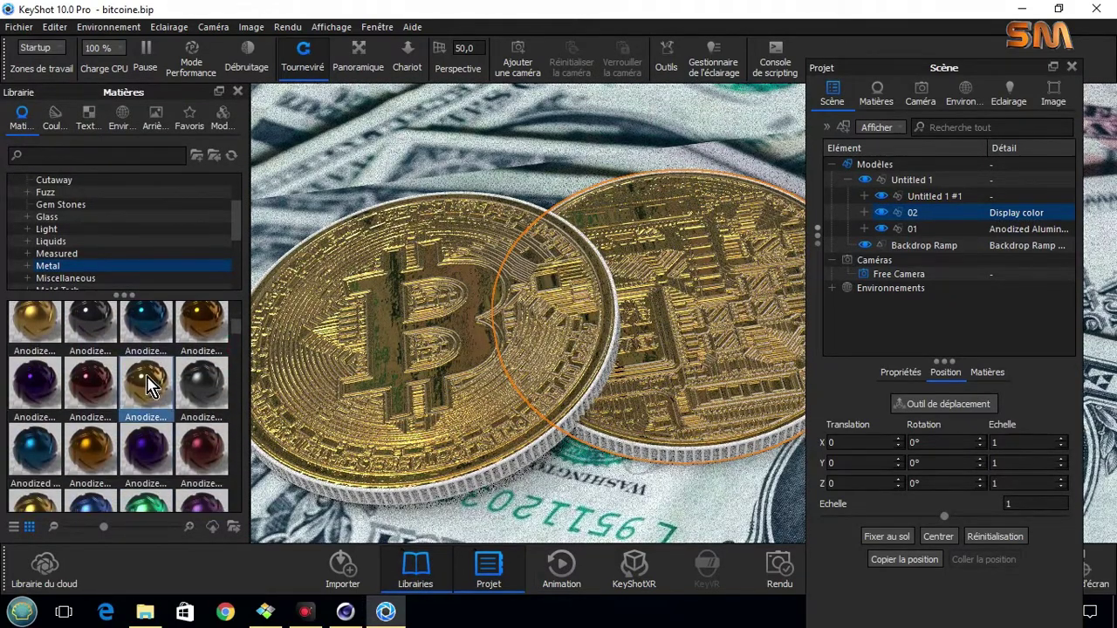
drag(146, 384, 918, 212)
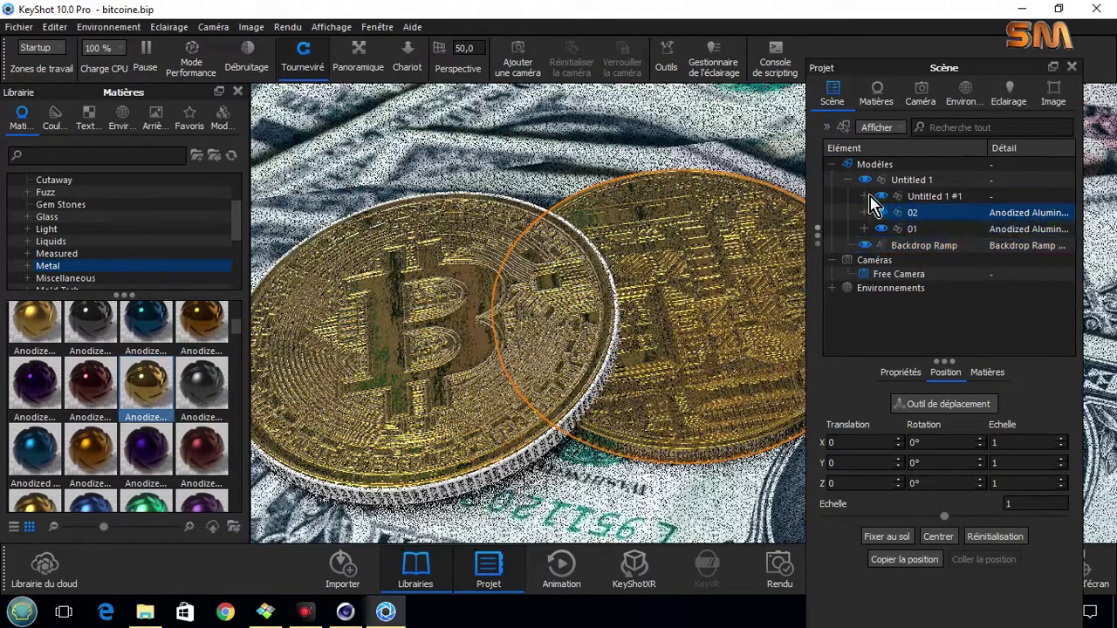
Apply the gold anodized material to the nested part 02 inside Untitled 1 #1.
click(848, 180)
click(860, 199)
click(848, 179)
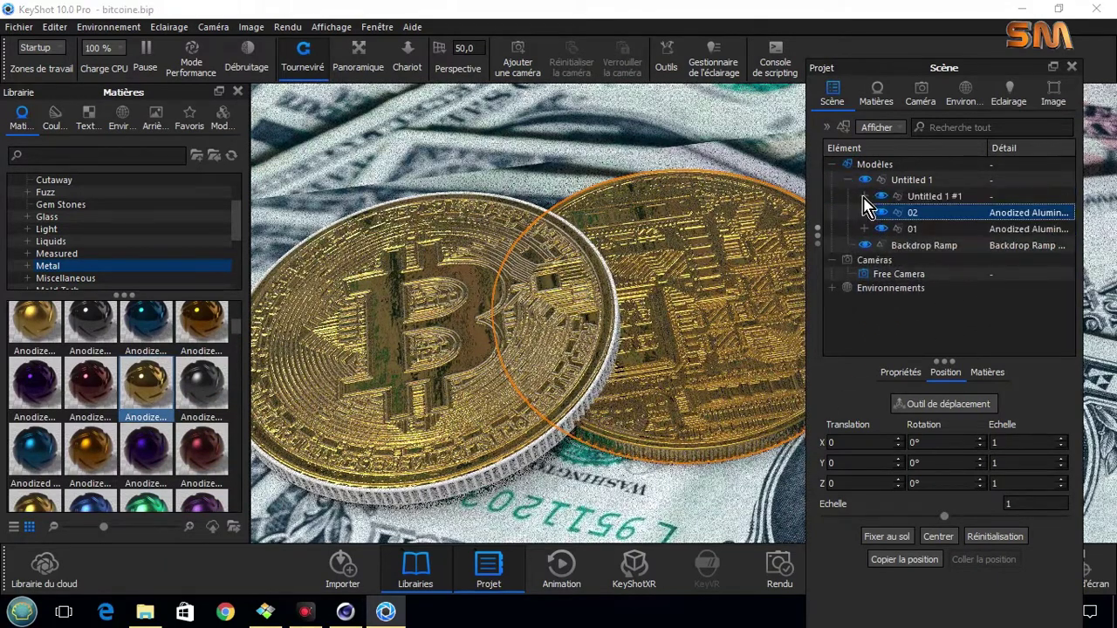
click(863, 196)
click(925, 213)
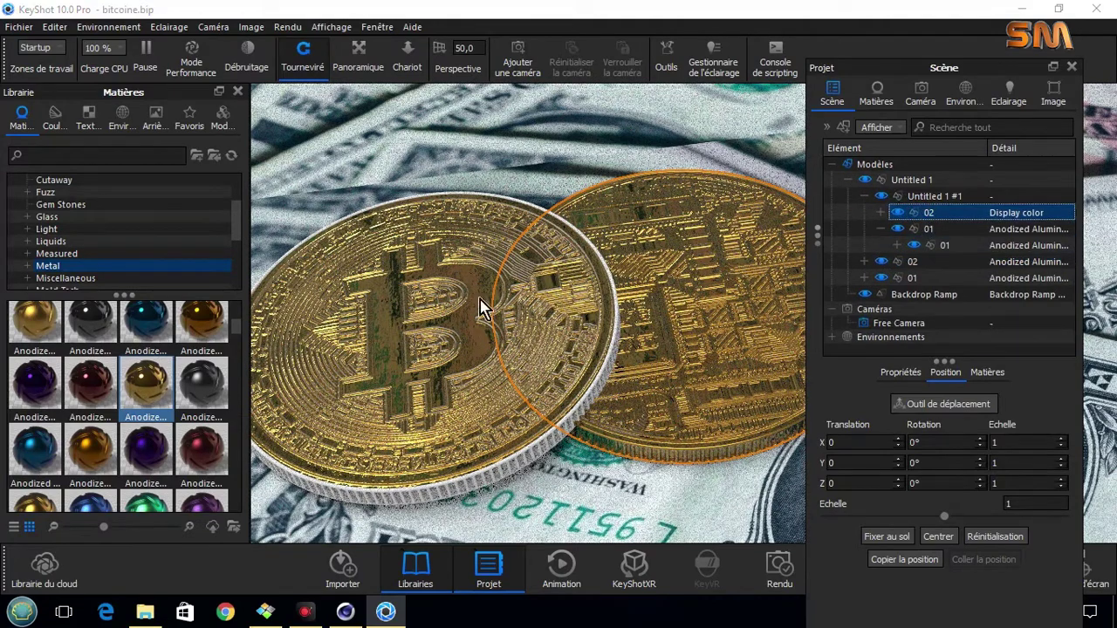
mouse_move(147, 384)
mouse_down()
mouse_move(951, 227)
mouse_move(944, 214)
mouse_up()
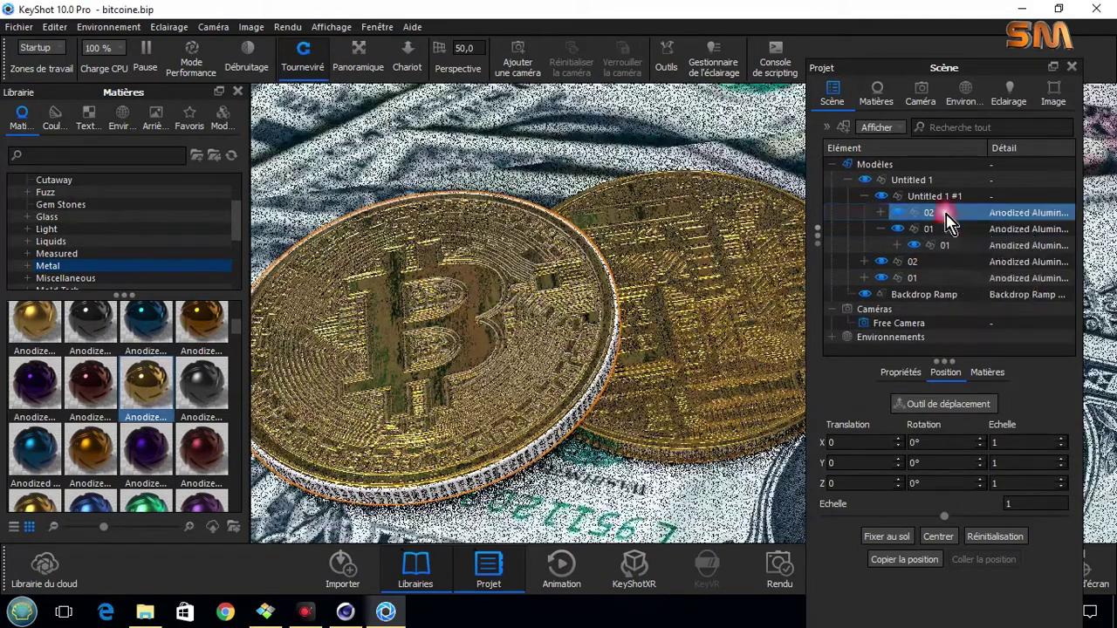
click(1073, 68)
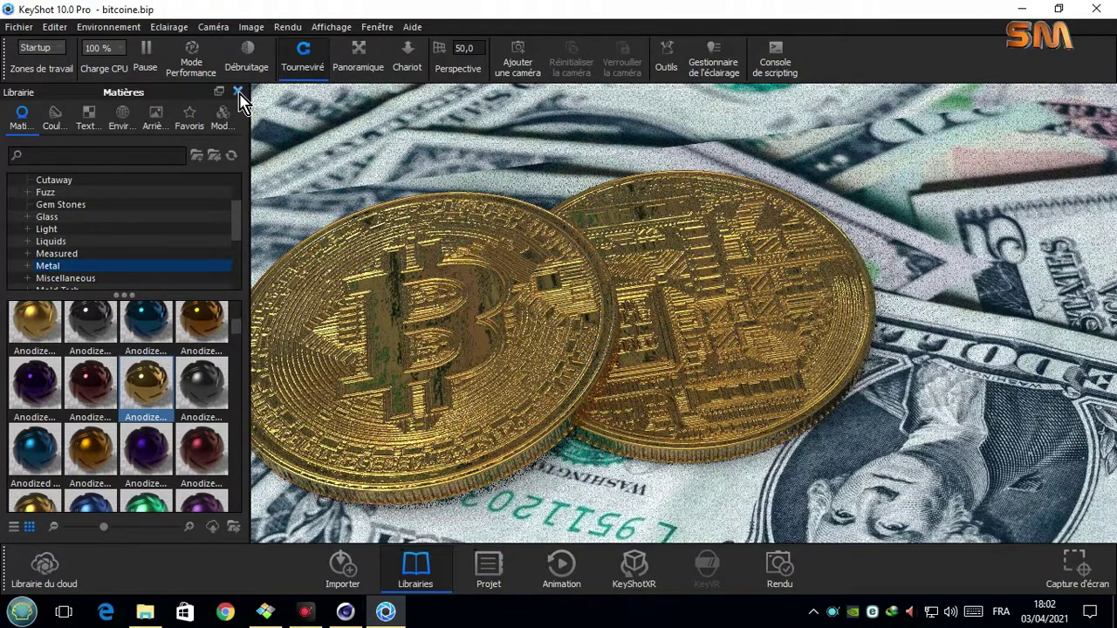
Try outdoor environments such as Aversis_City-alley-old_3k, hdrmaps-road-D42-3K and sports-hall-in-the-shadow.
click(131, 122)
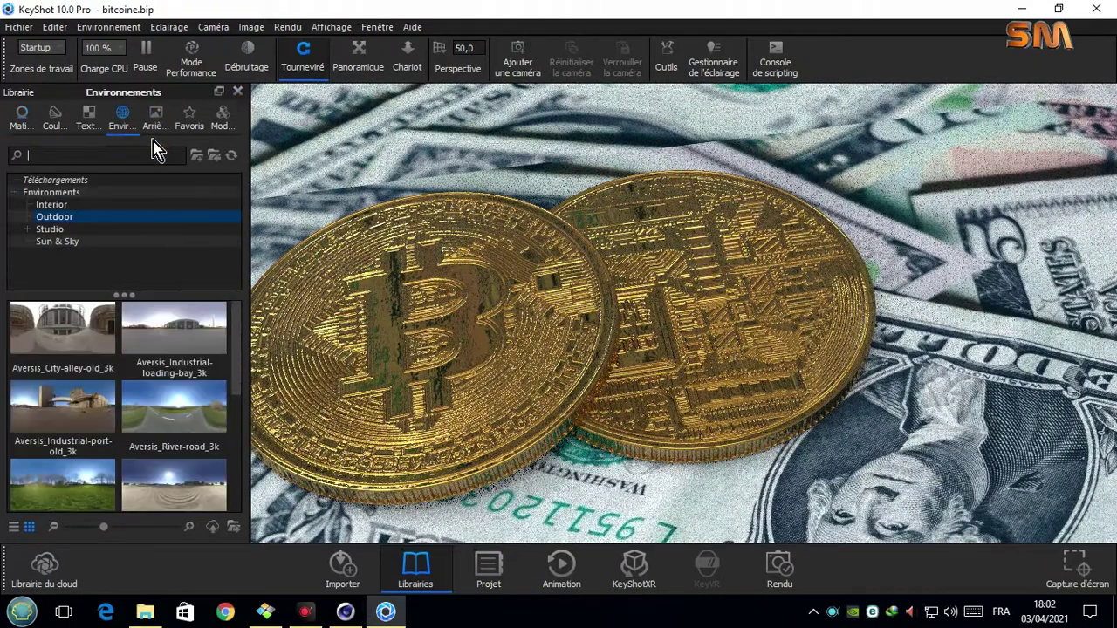
double_click(177, 416)
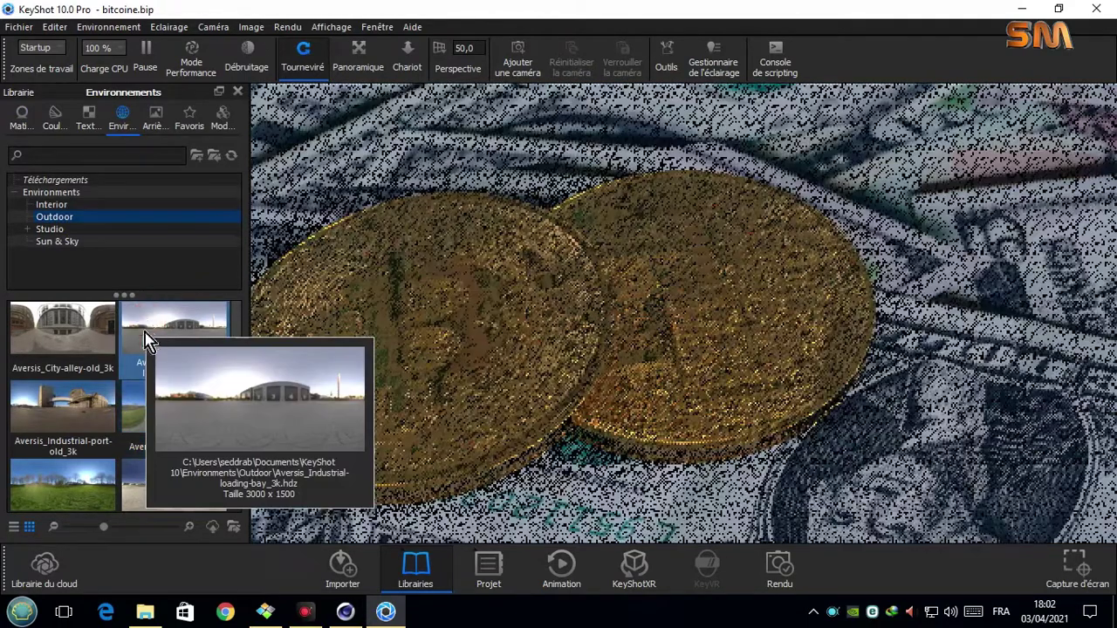
double_click(63, 331)
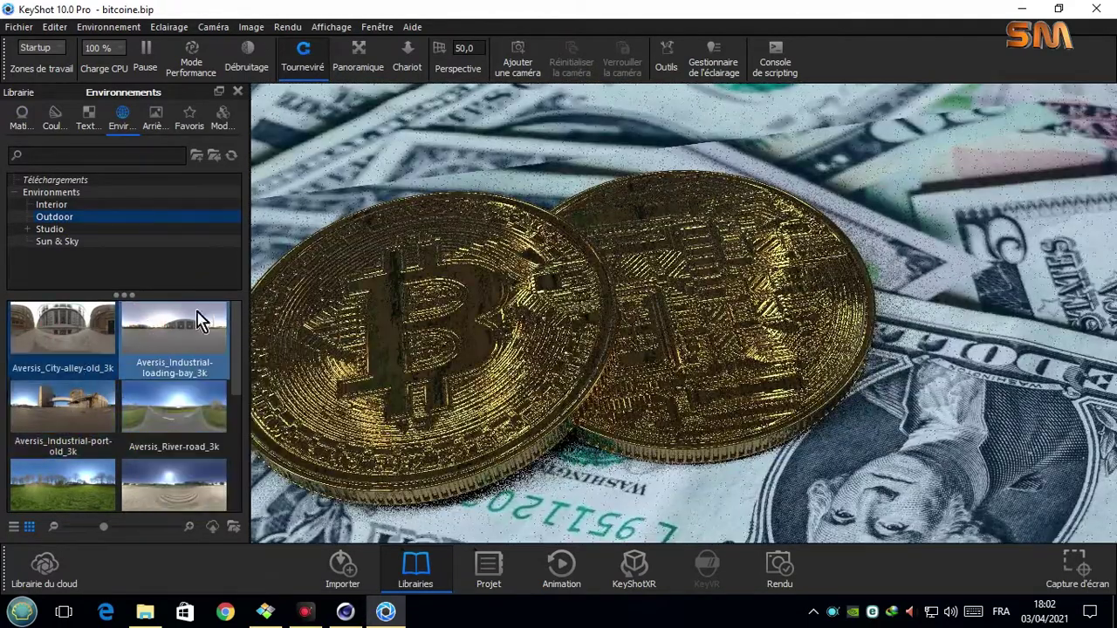
scroll(174, 393, down, 3)
click(74, 381)
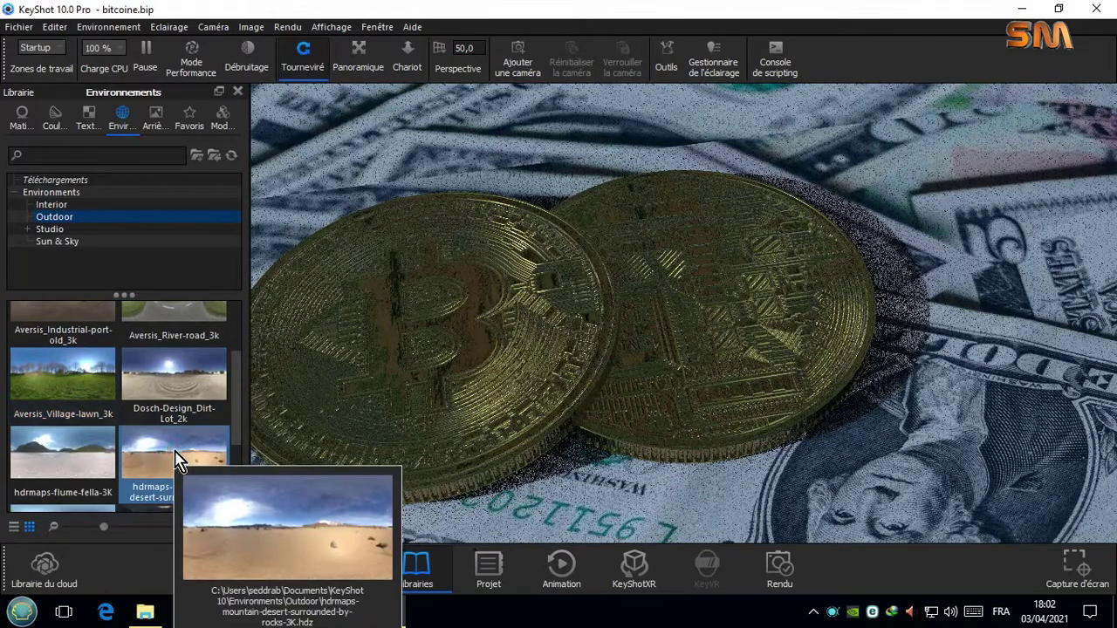
double_click(183, 458)
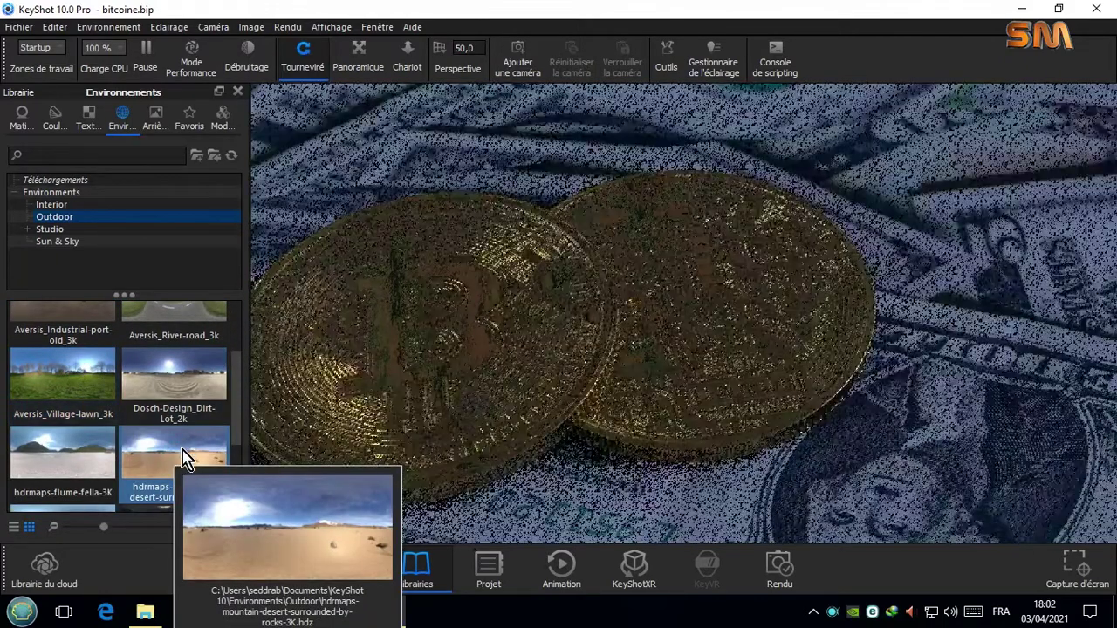
double_click(77, 465)
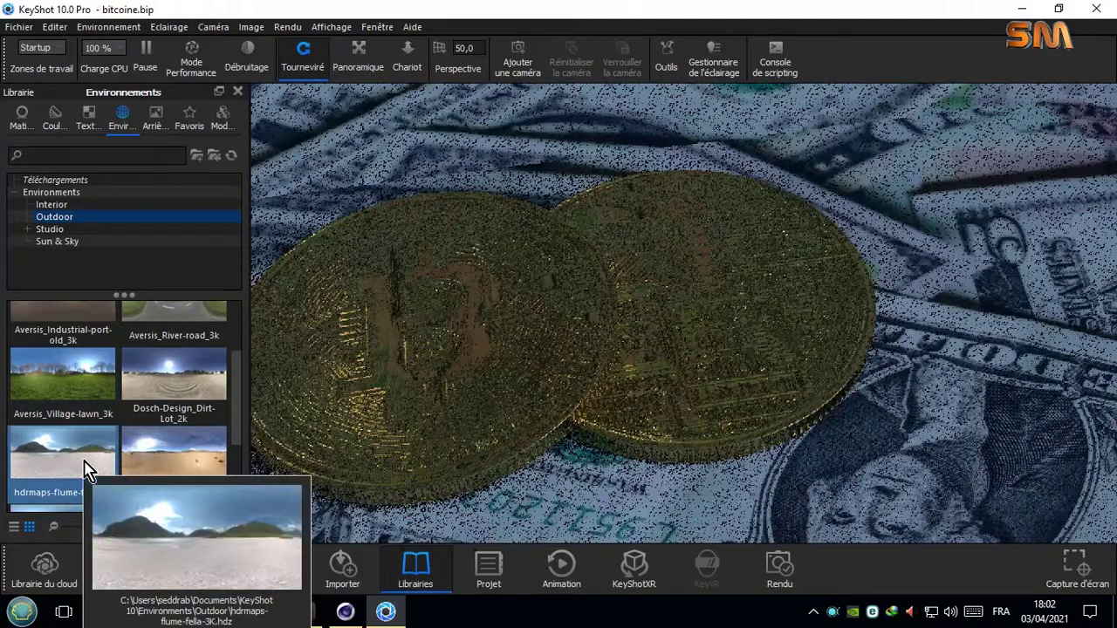
scroll(242, 437, down, 3)
double_click(74, 401)
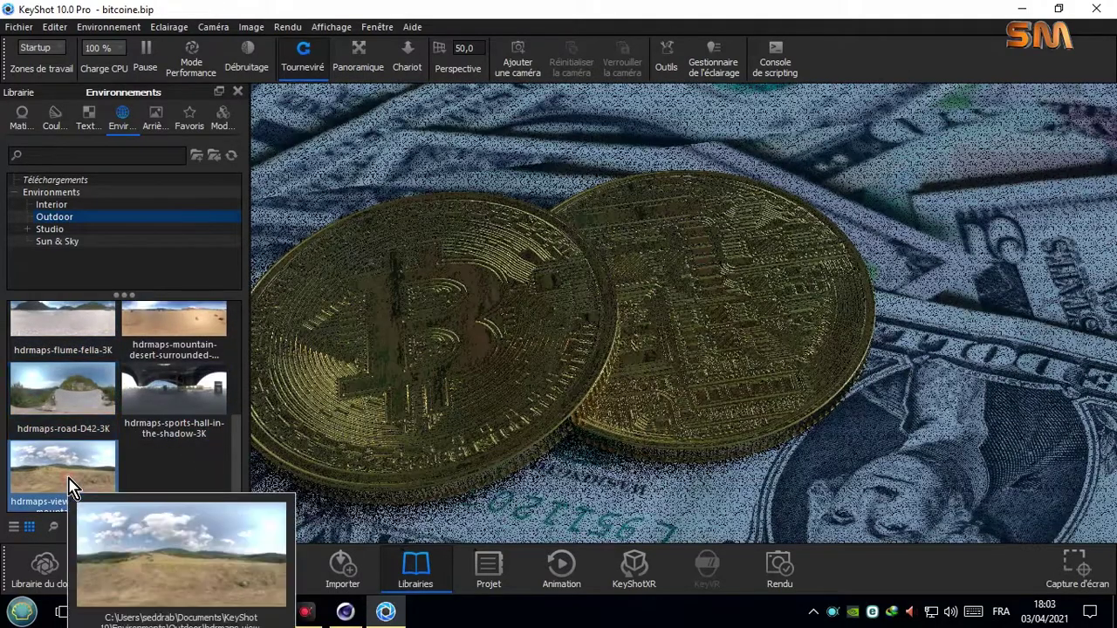
double_click(70, 485)
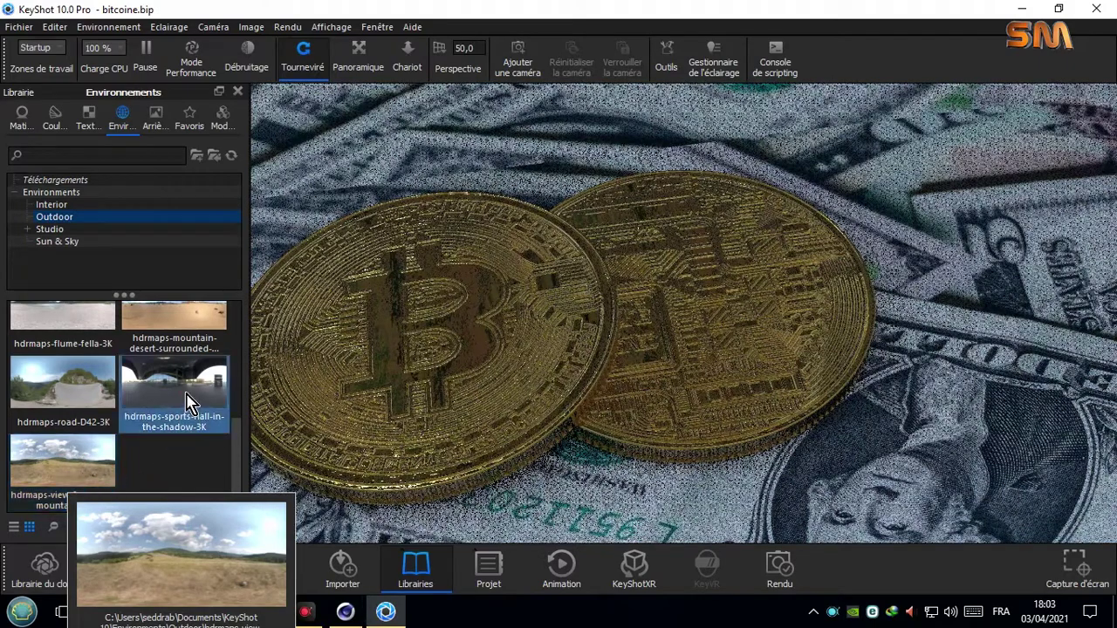
double_click(190, 403)
Switch to Studio environments, trying Basic 4K and settling on 3 Panels Straight 4K.
click(53, 228)
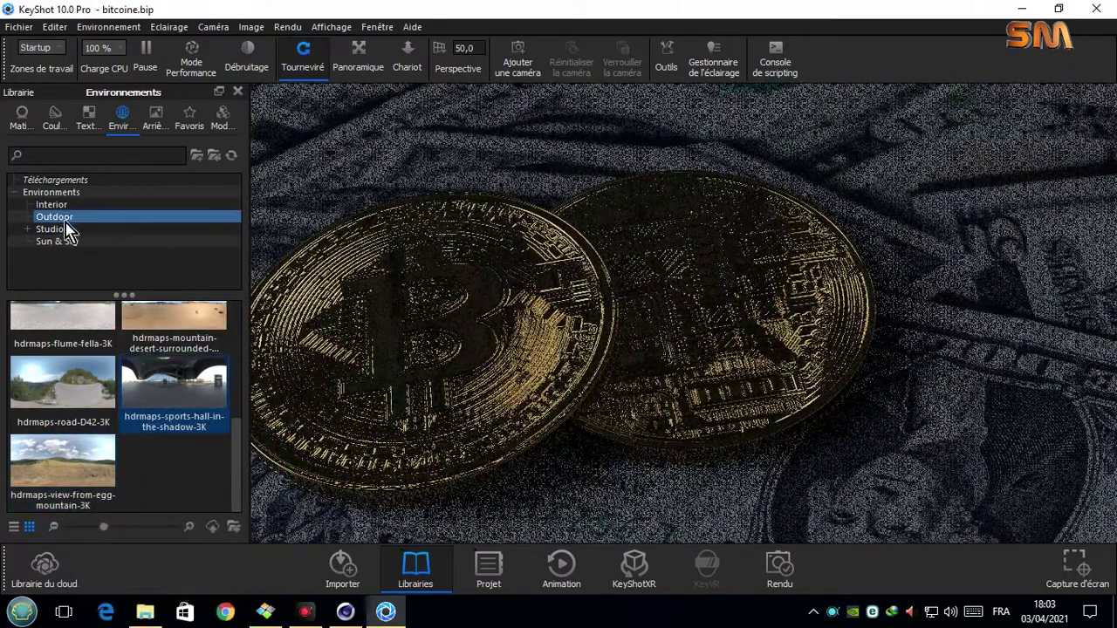
double_click(178, 393)
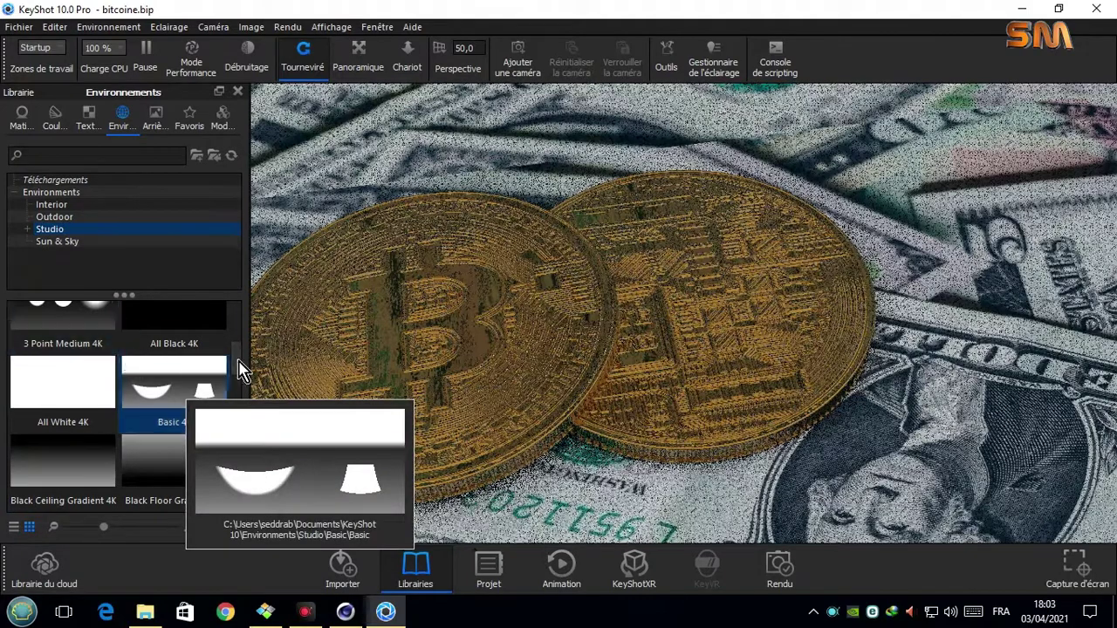
drag(242, 371, 242, 337)
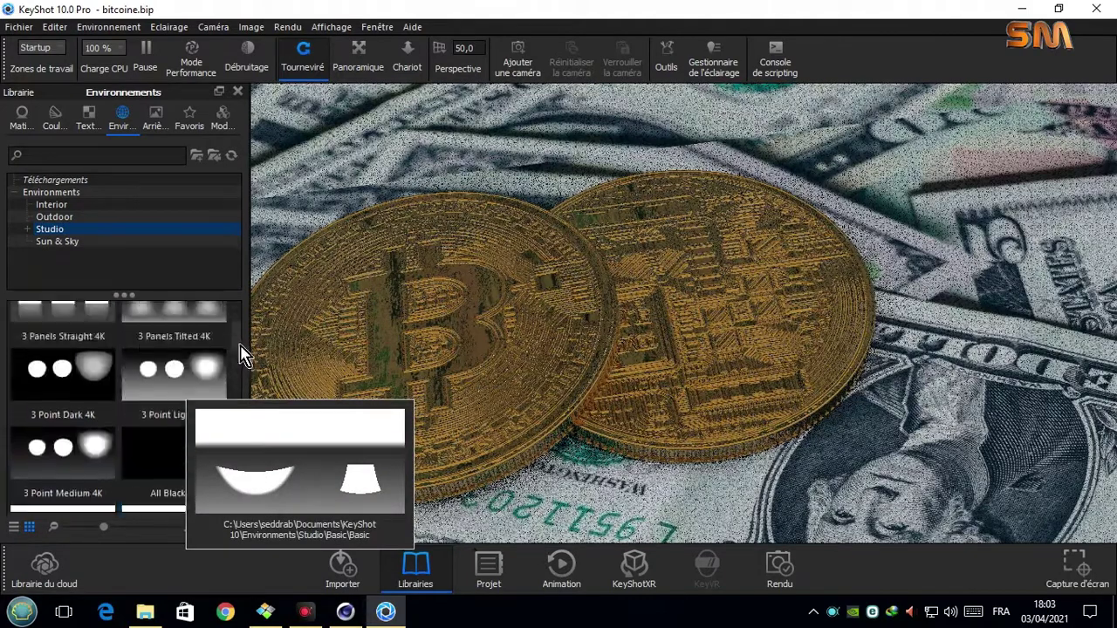
double_click(74, 406)
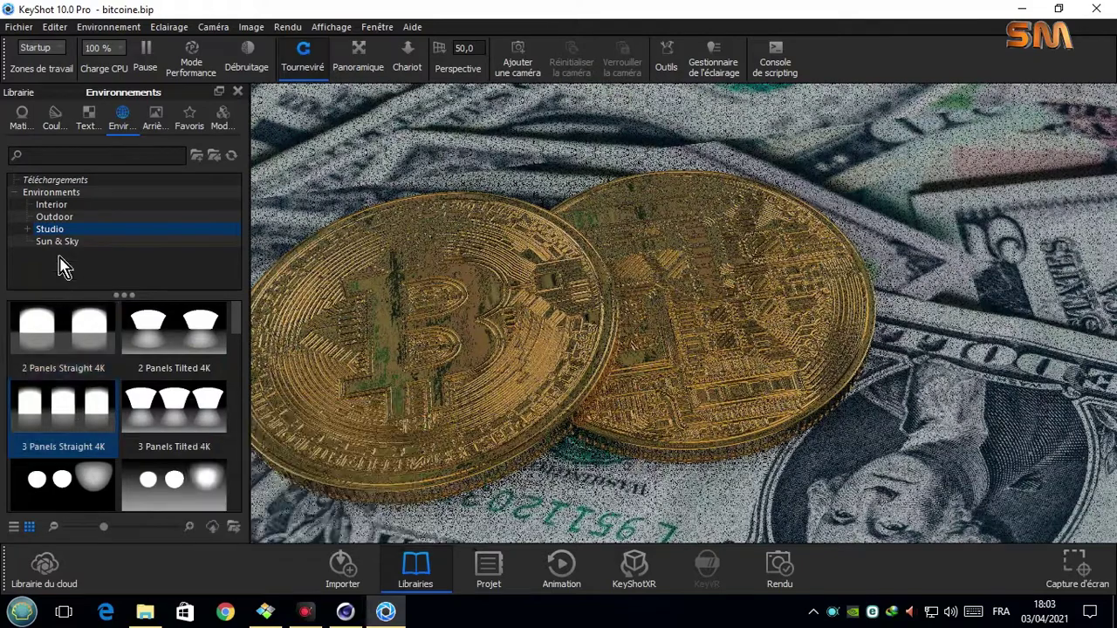
Try interior environments including Aversis_Bathroom_3k, office hallways, Dosch-Apartment_2k and hdrmaps-cyclorama-studio-2-3K.
click(51, 206)
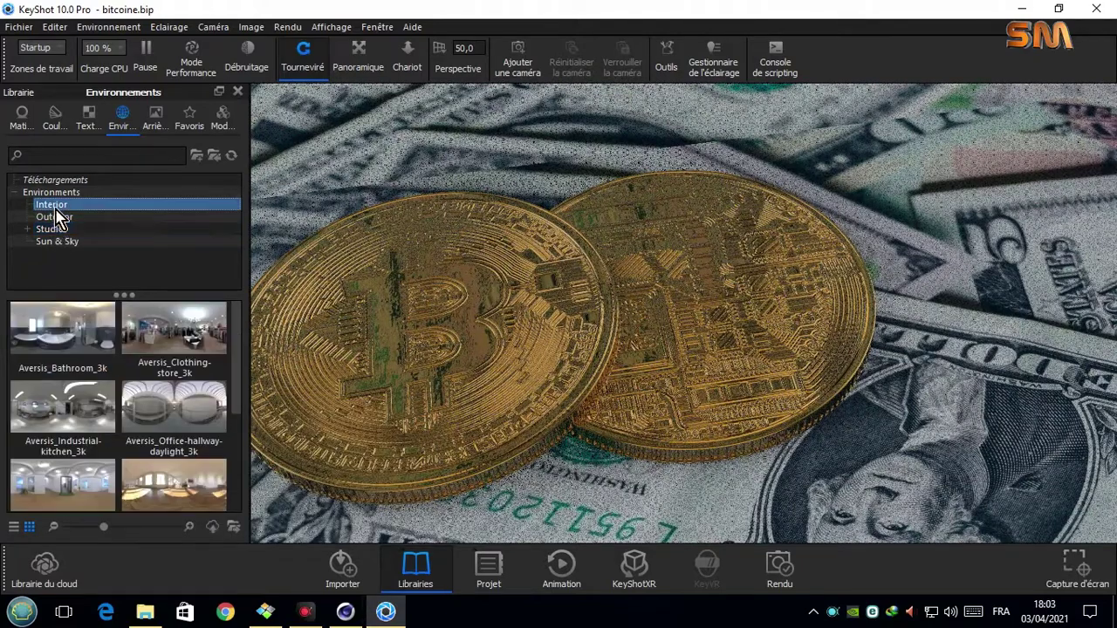
double_click(76, 340)
double_click(192, 323)
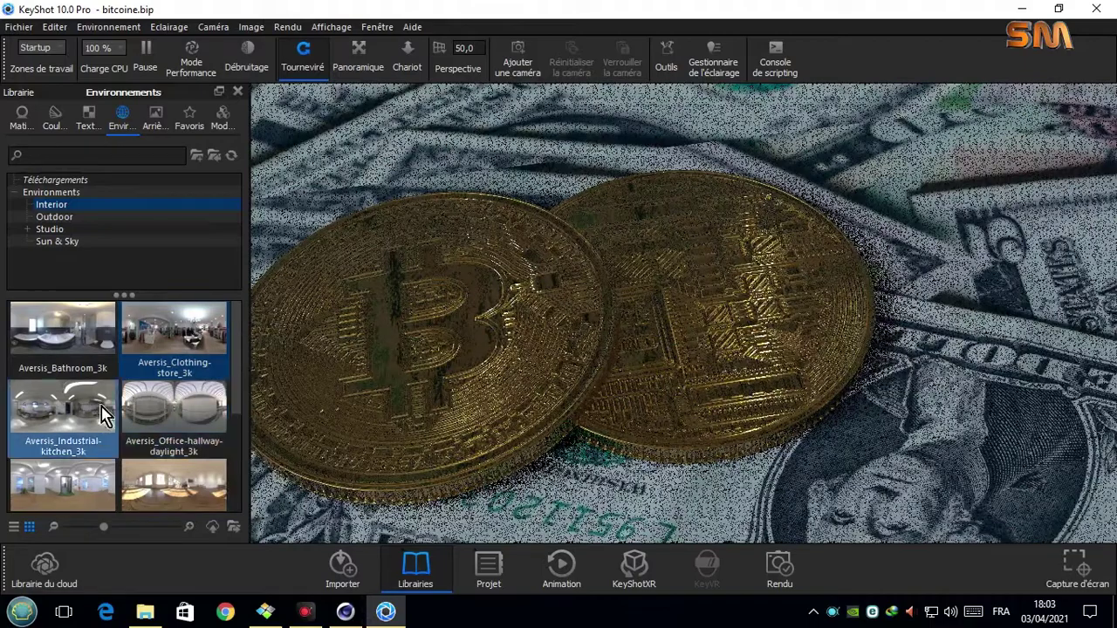
double_click(87, 409)
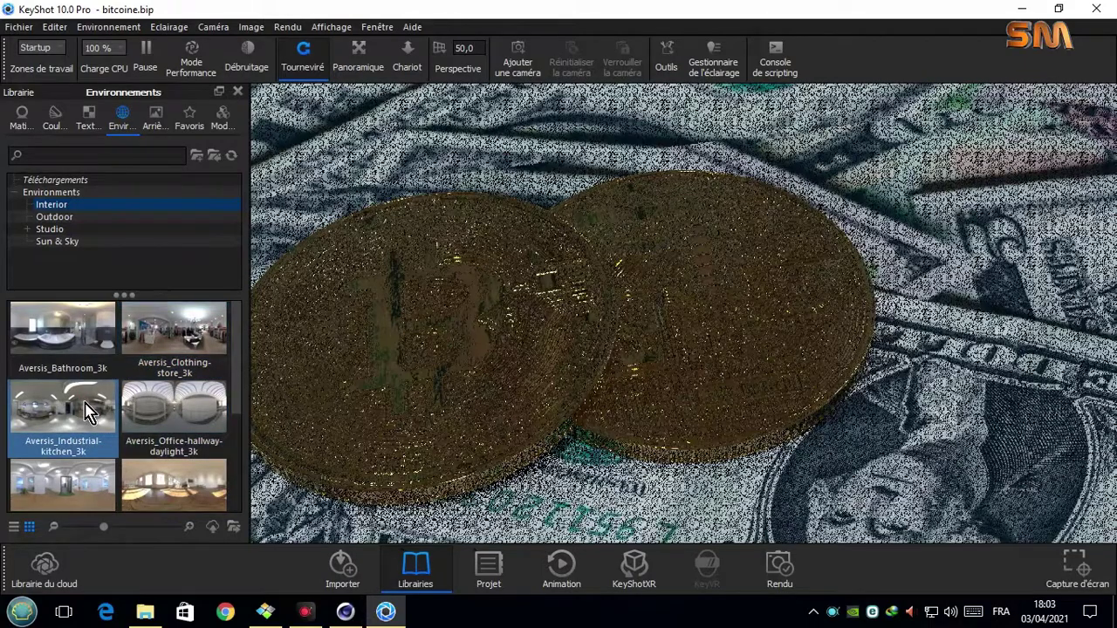
double_click(191, 414)
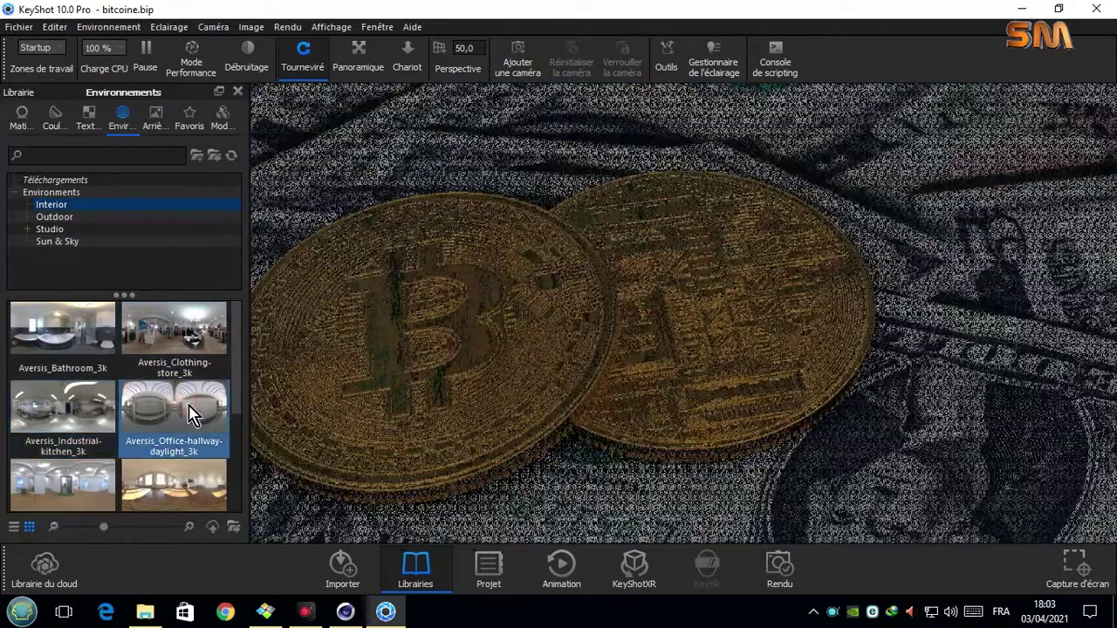
scroll(87, 463, down, 1)
double_click(76, 467)
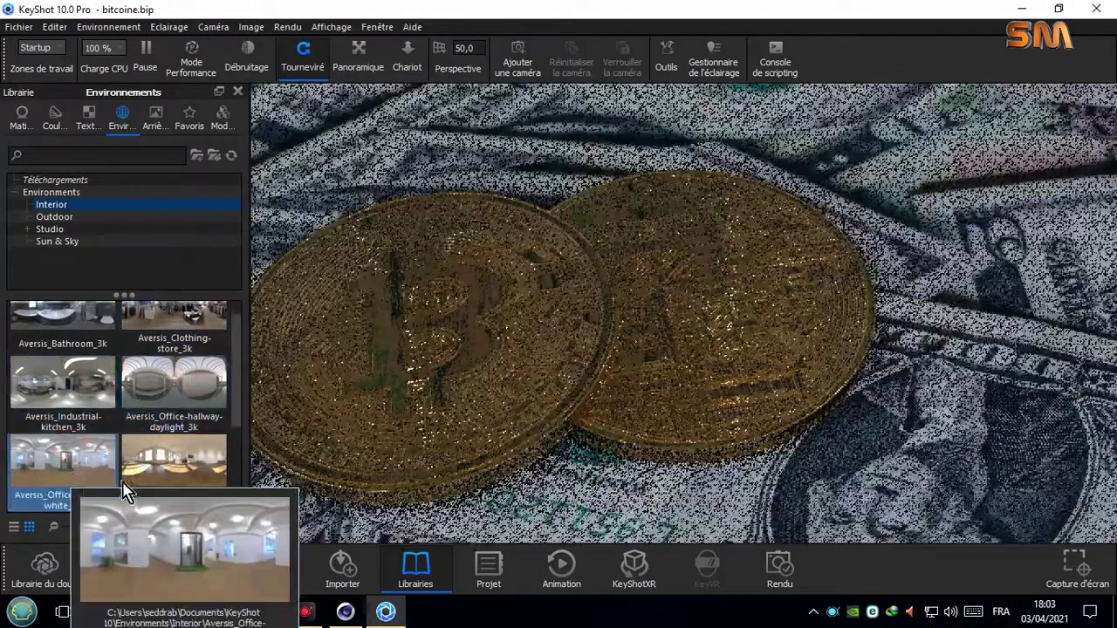
double_click(192, 462)
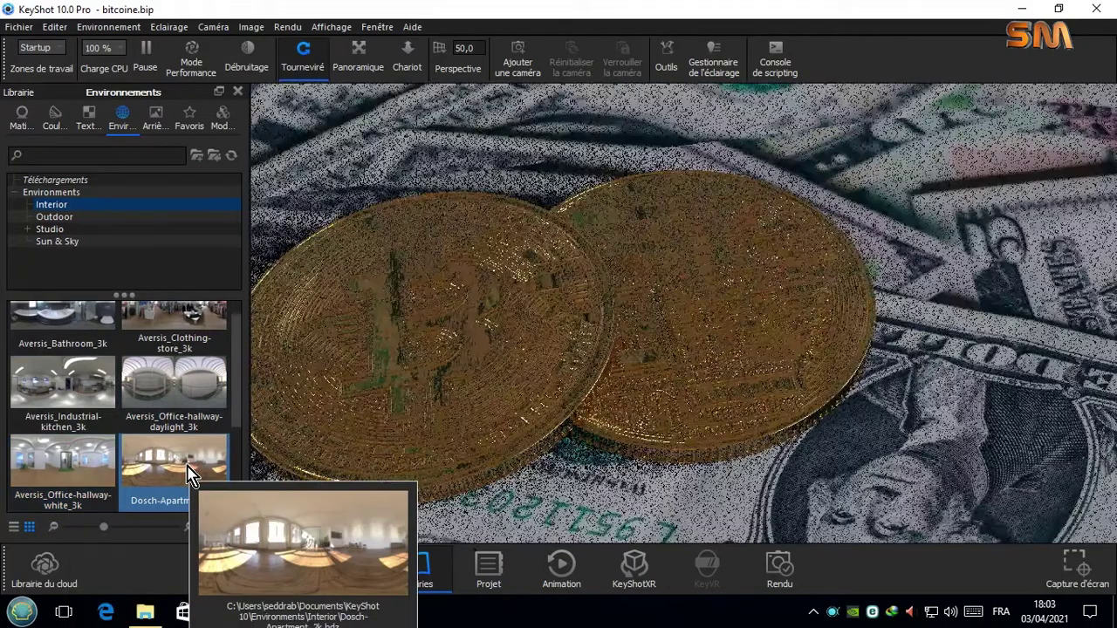
double_click(209, 403)
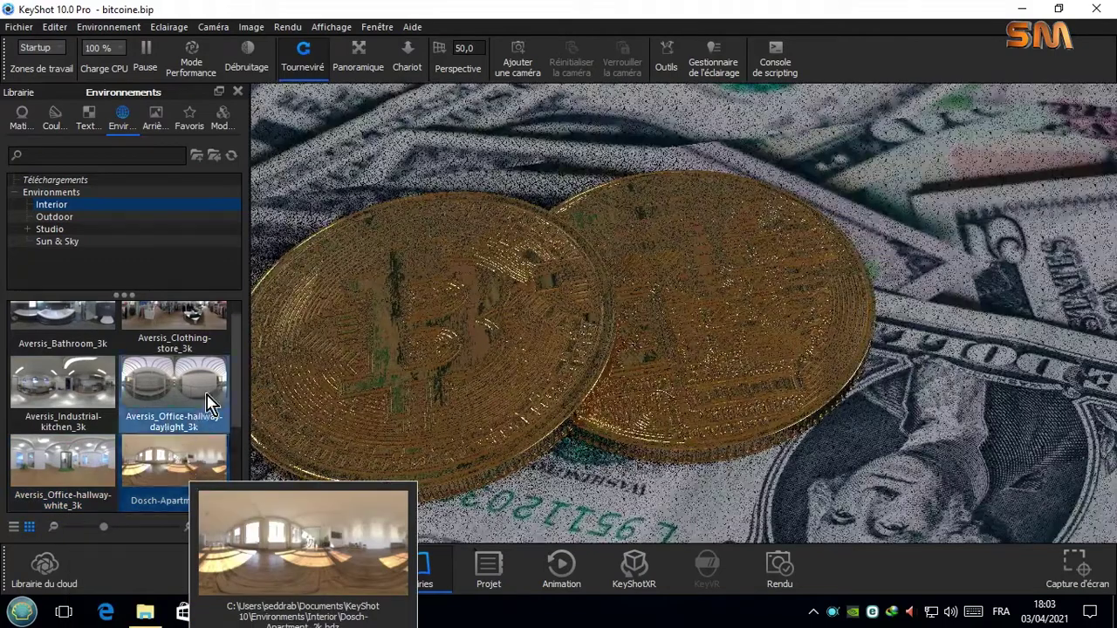
drag(239, 344, 238, 498)
double_click(149, 467)
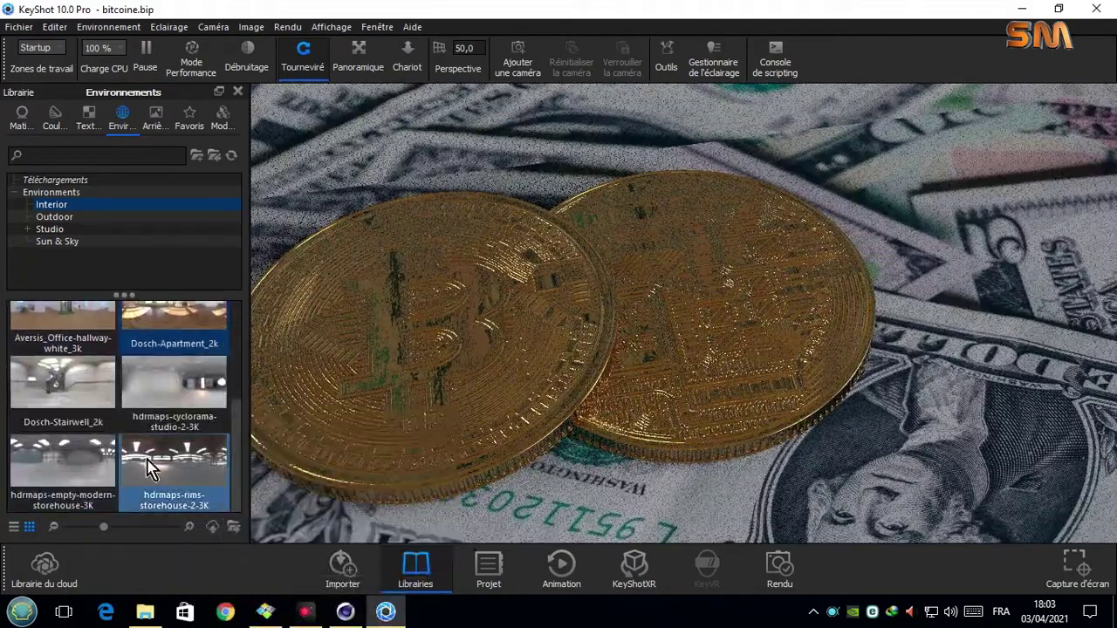
click(156, 467)
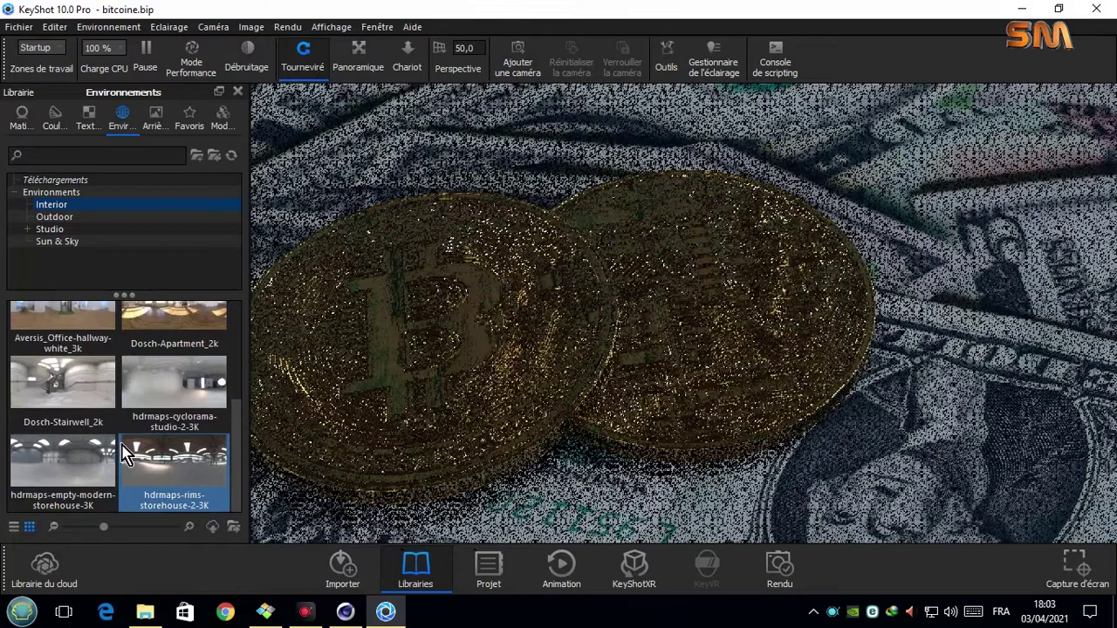
double_click(72, 385)
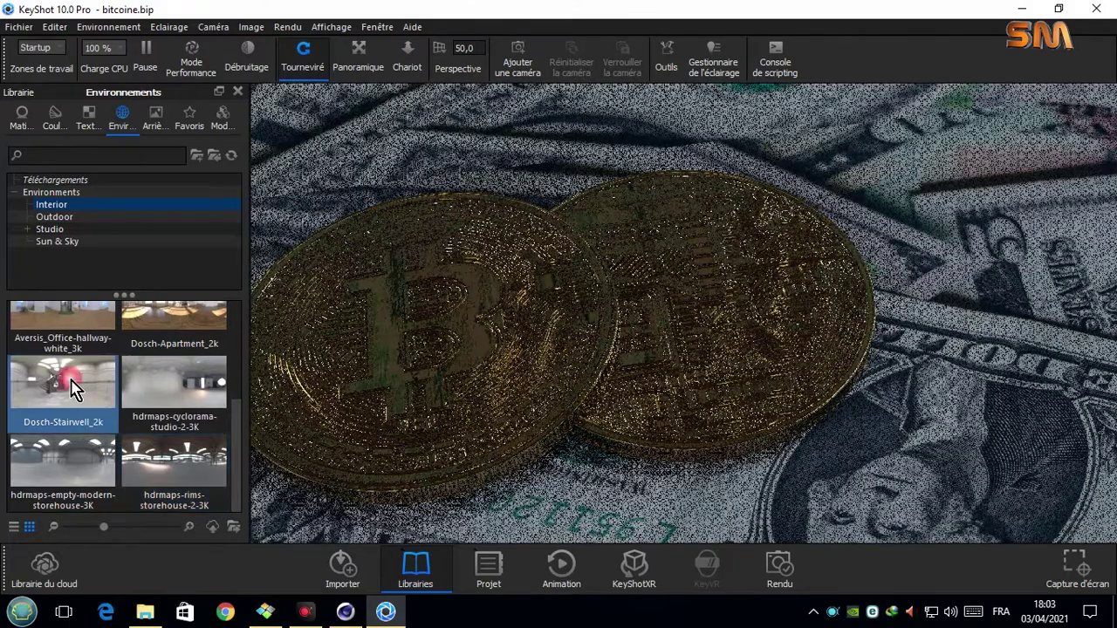
mouse_move(174, 384)
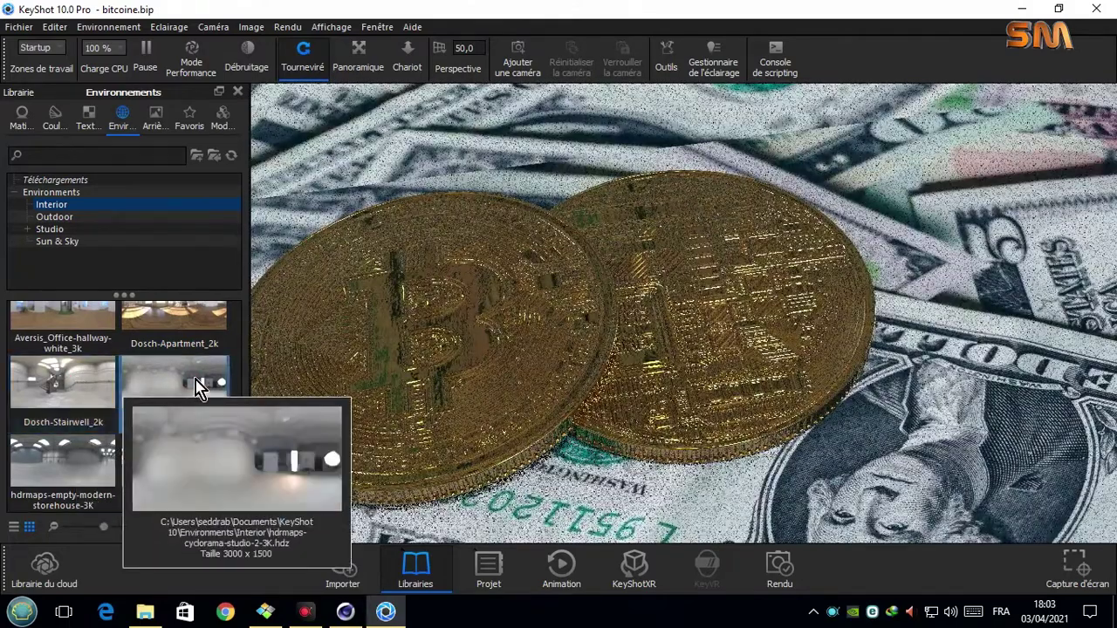
double_click(196, 388)
Compare Aversis_Bathroom_3k with Aversis_Clothing-store_3k, keep Clothing-store, and close the library.
scroll(249, 393, up, 5)
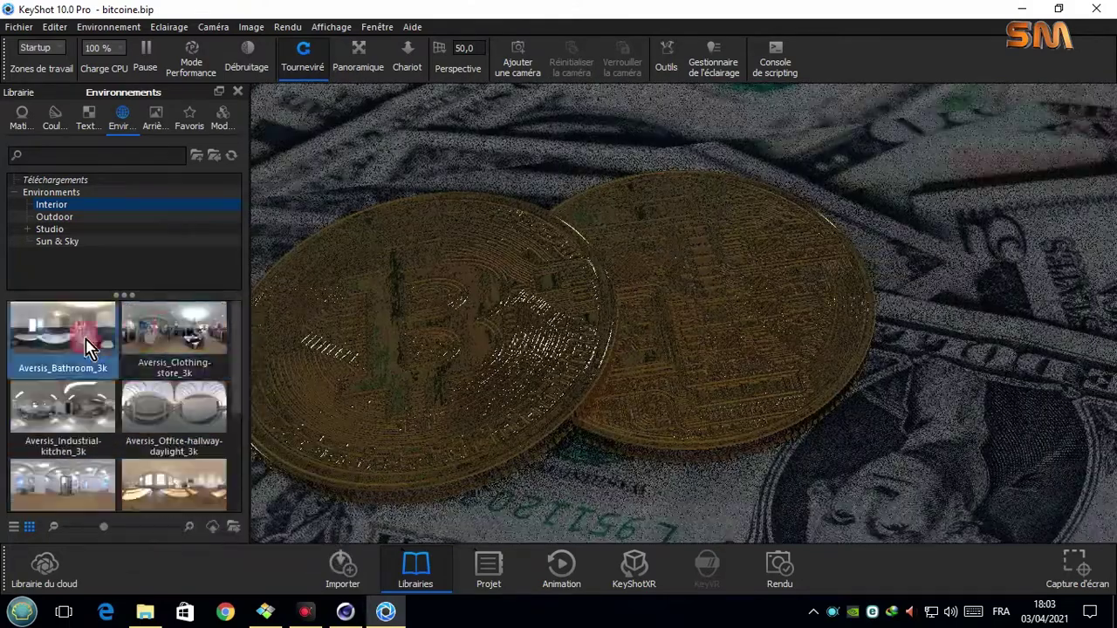
double_click(63, 346)
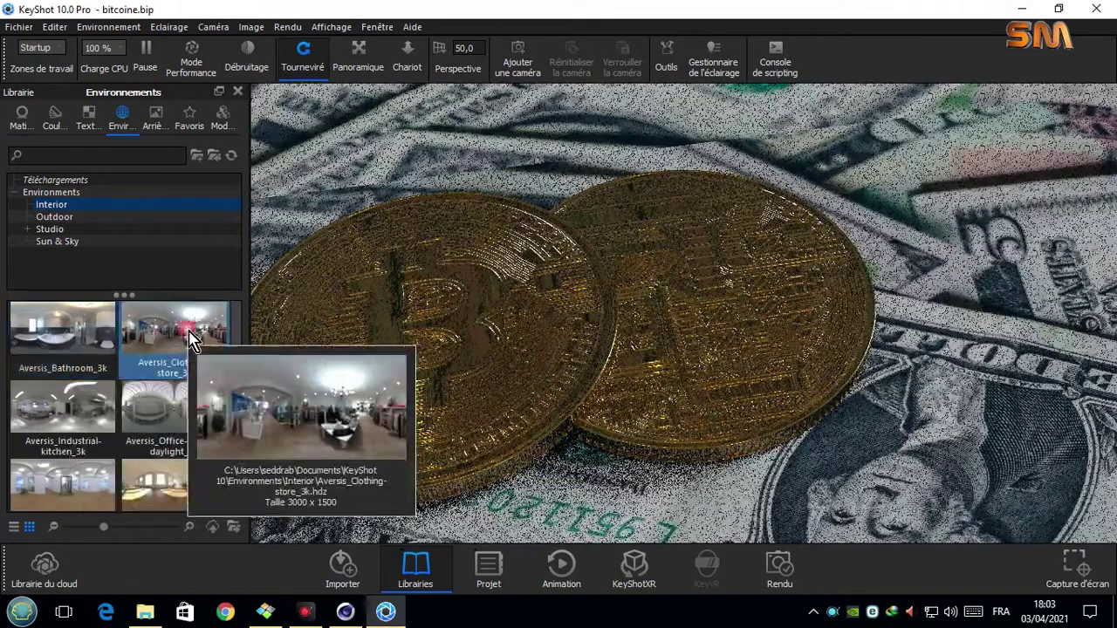
double_click(194, 339)
double_click(64, 320)
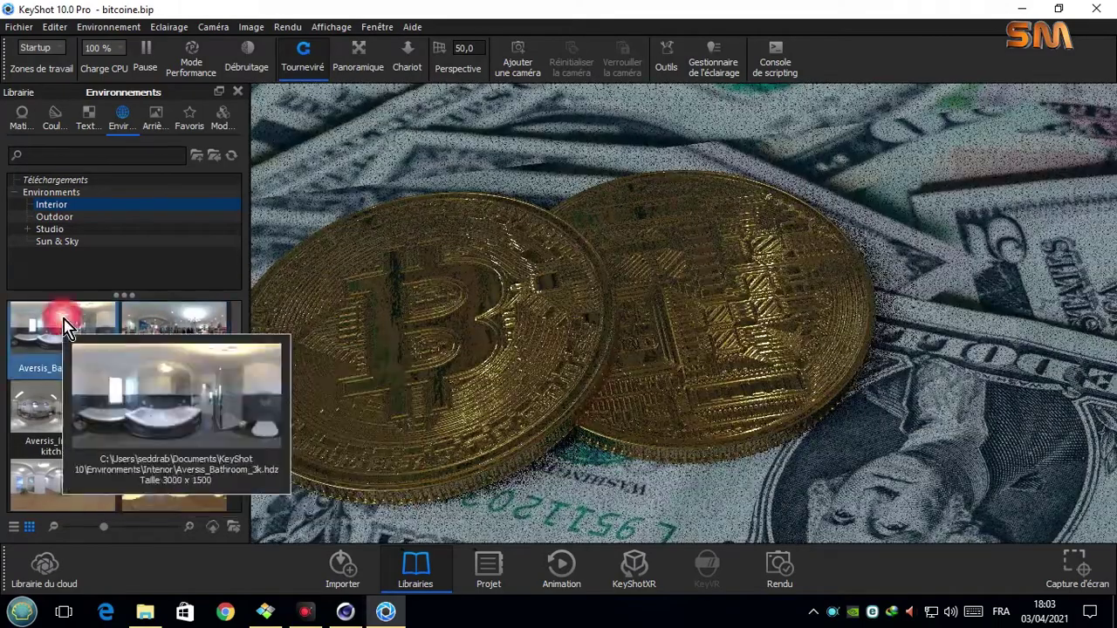
double_click(185, 325)
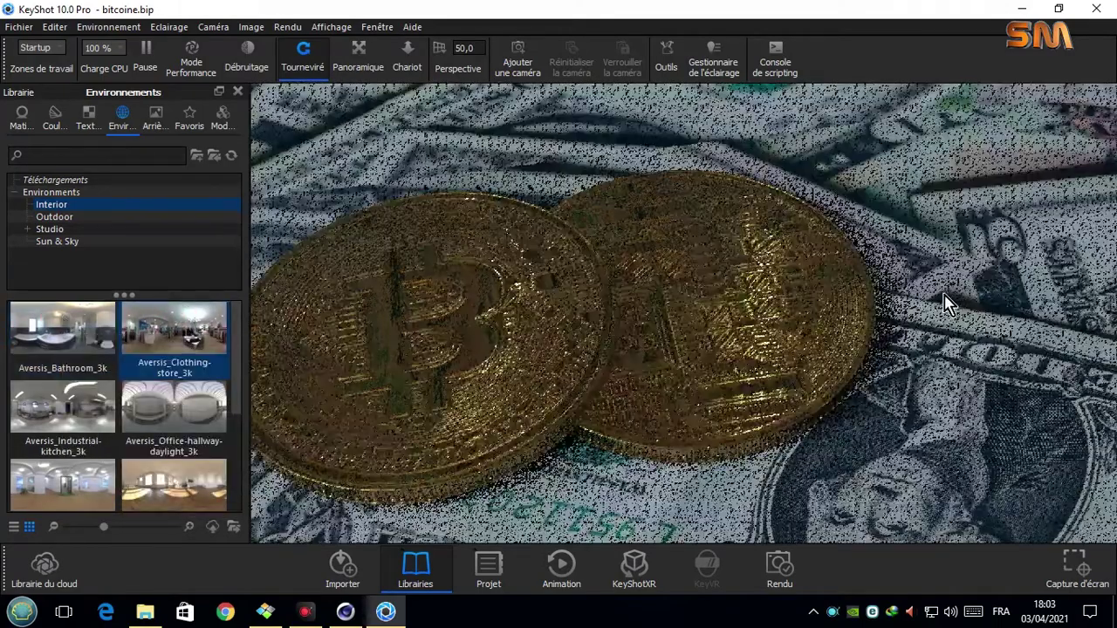
click(237, 91)
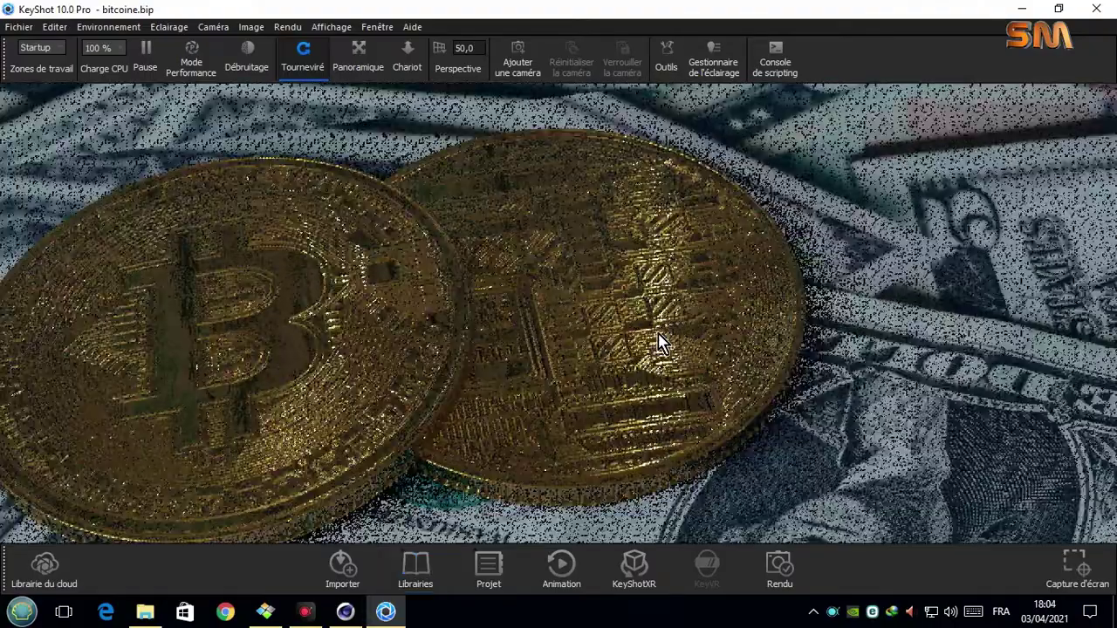
Zoom out and pan the camera so both coins sit centred over the banknotes.
scroll(436, 368, down, 3)
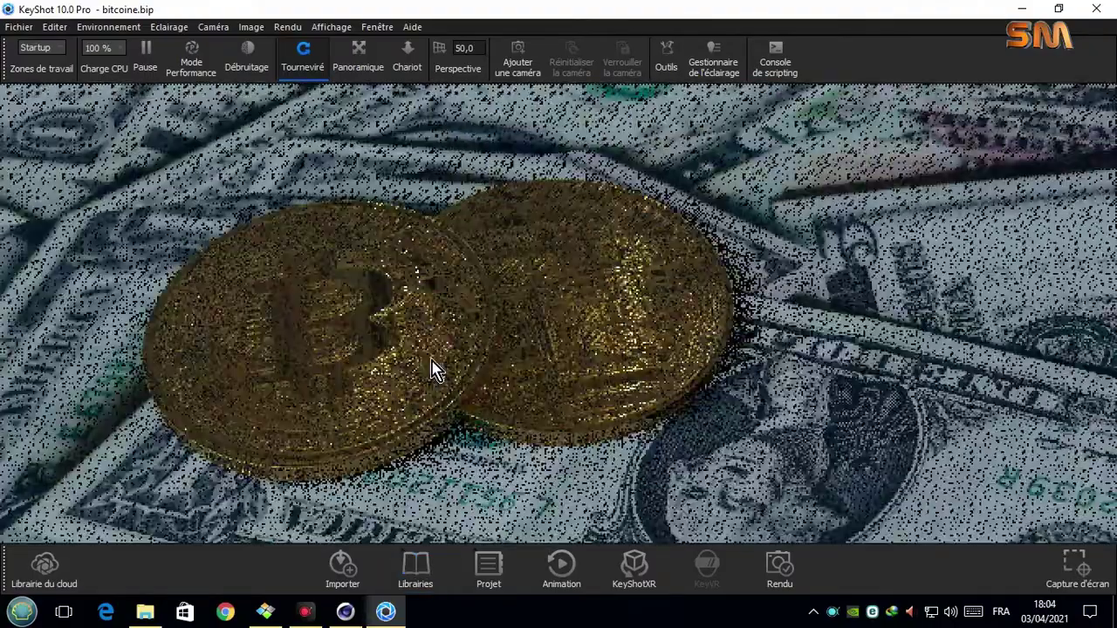
click(358, 62)
drag(410, 113, 842, 220)
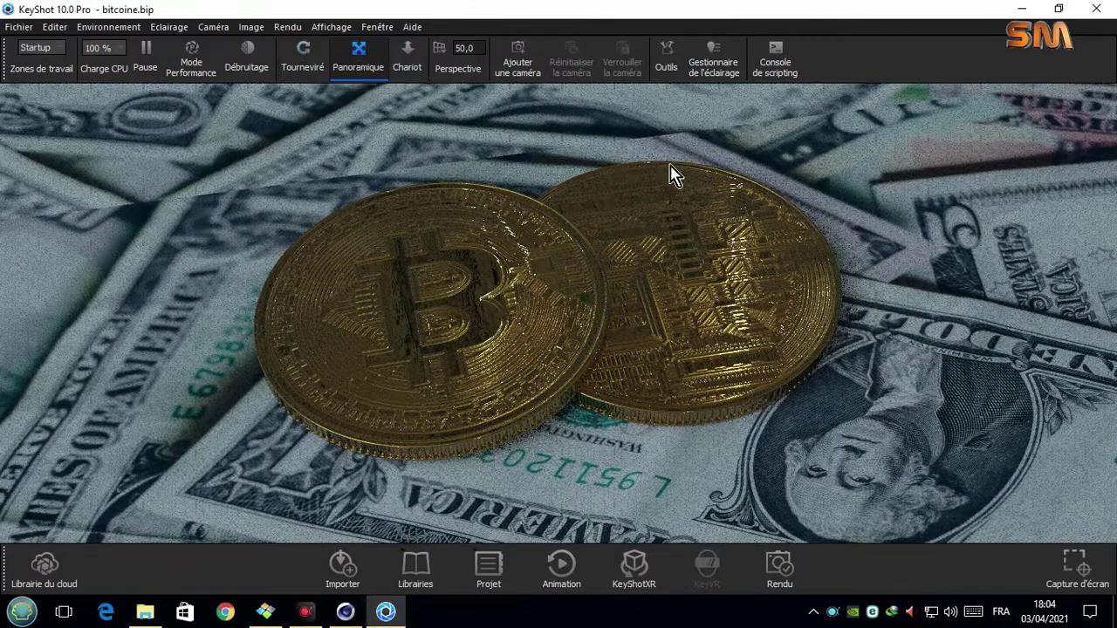
click(288, 26)
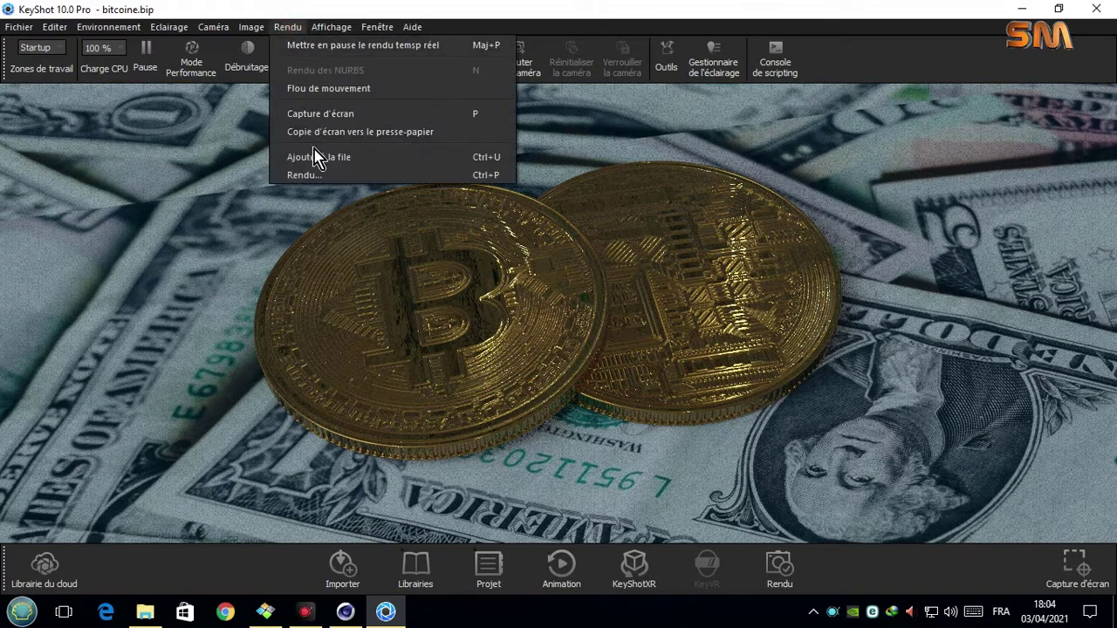
Render bitcoine.6.jpg at 1920 × 790 with JPEG quality 100 and maximize the render window.
click(311, 174)
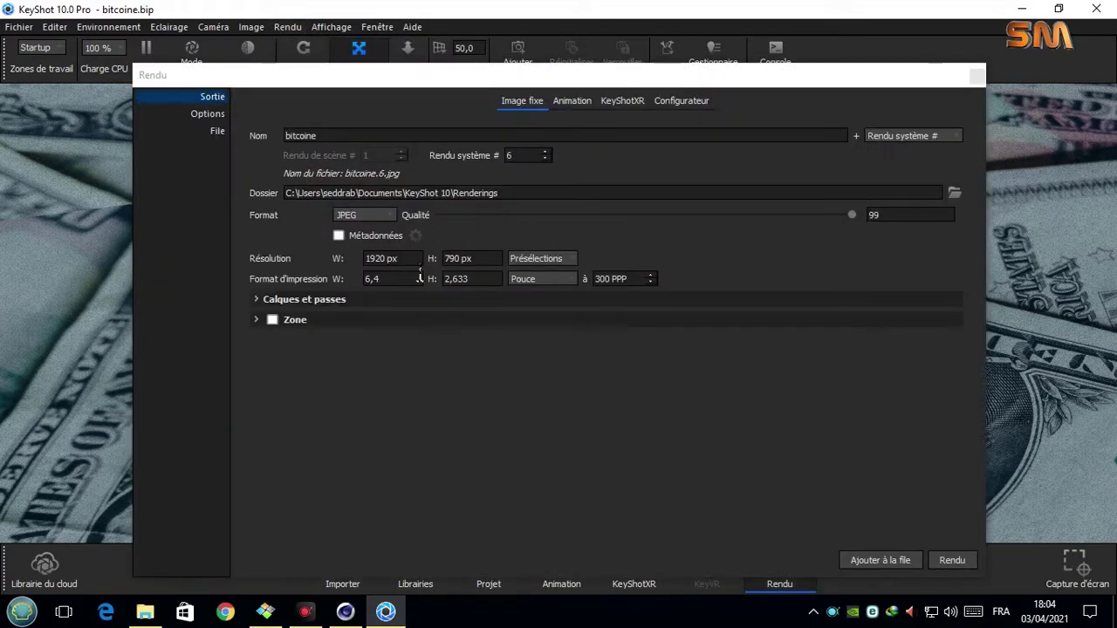
click(855, 225)
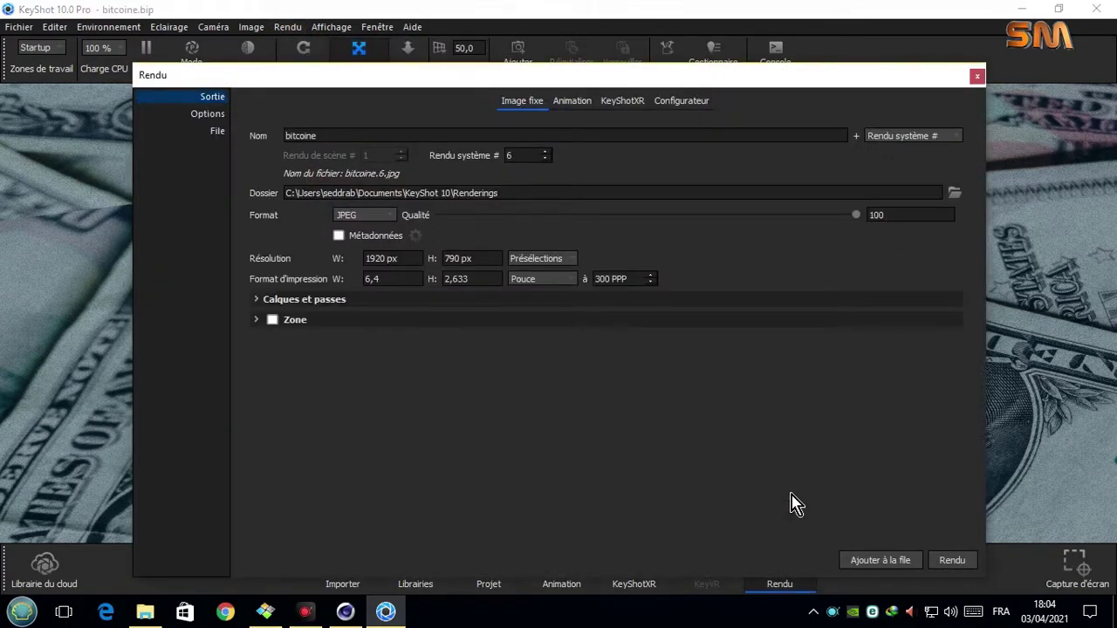
click(952, 560)
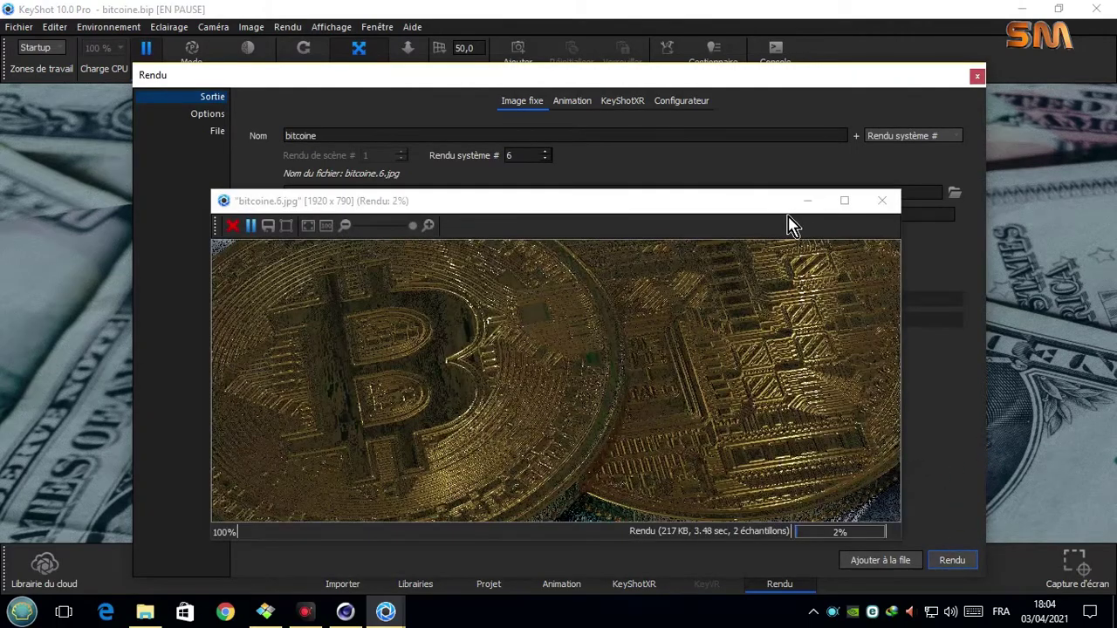
click(844, 201)
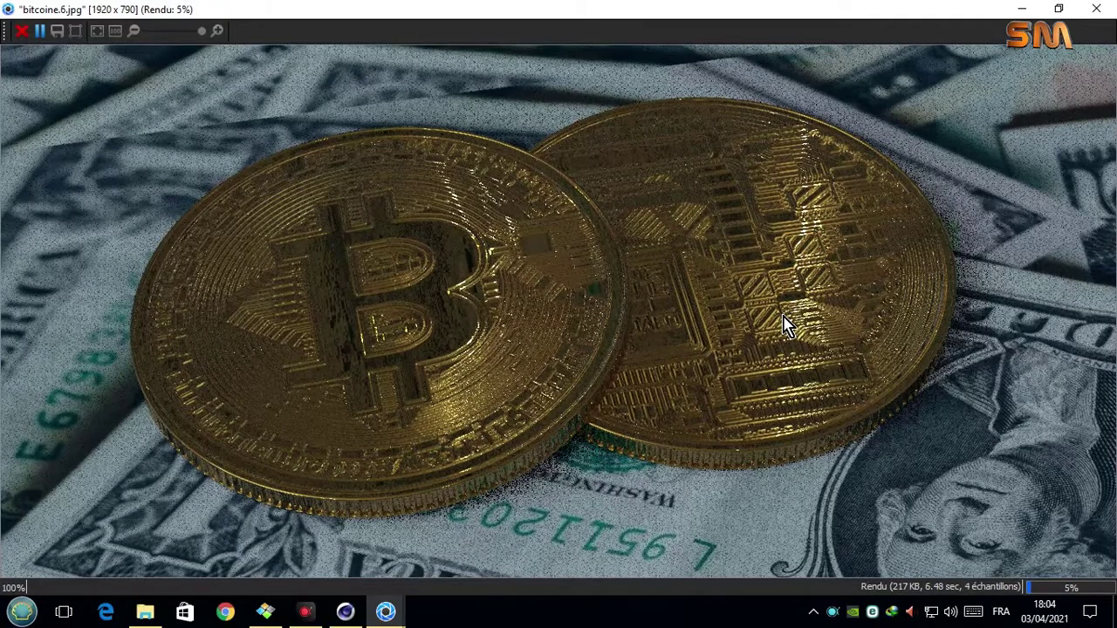